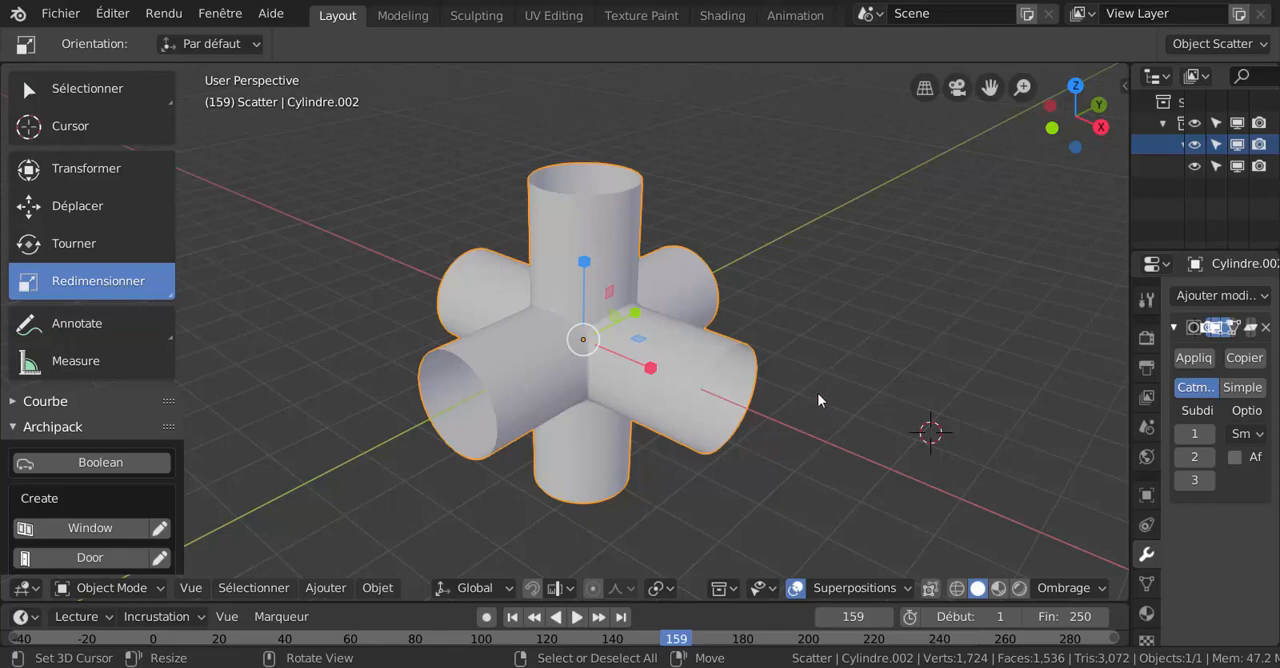
- Examine the existing six-way pipe junction from several angles and distances, including the seams where its tubes meet
{"action": "mouse_move", "coordinate": [817, 393]}
{"action": "middle_mouse_down"}
{"action": "mouse_move", "coordinate": [780, 405]}
{"action": "mouse_move", "coordinate": [831, 365]}
{"action": "mouse_move", "coordinate": [828, 413]}
{"action": "middle_mouse_up"}
{"action": "scroll", "coordinate": [650, 400], "scroll_direction": "up", "scroll_amount": 2}
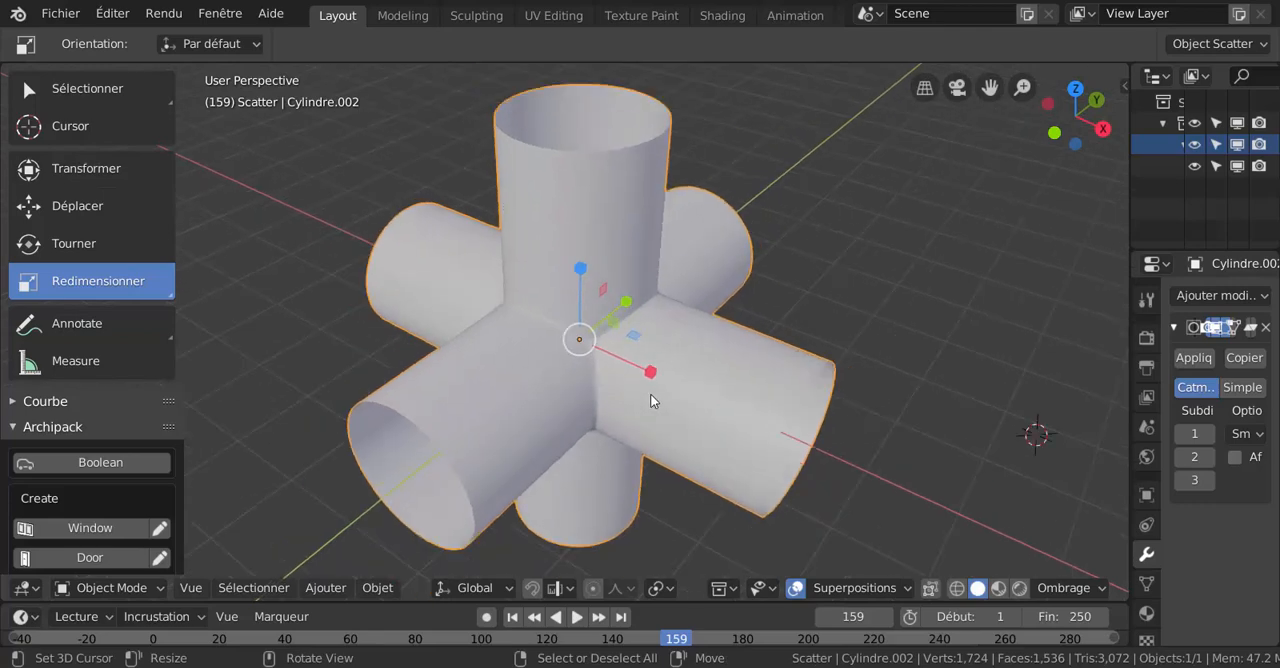
{"action": "middle_click_drag", "start_coordinate": [648, 421], "coordinate": [557, 393]}
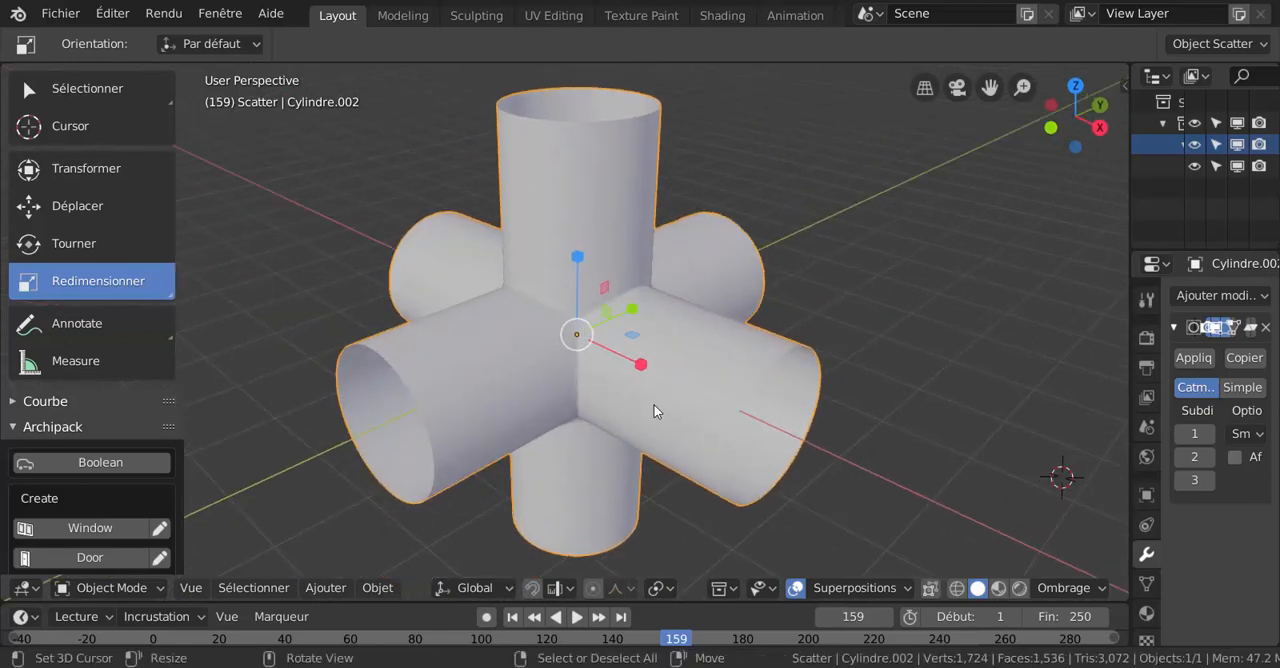
{"action": "middle_click_drag", "start_coordinate": [656, 391], "coordinate": [721, 462]}
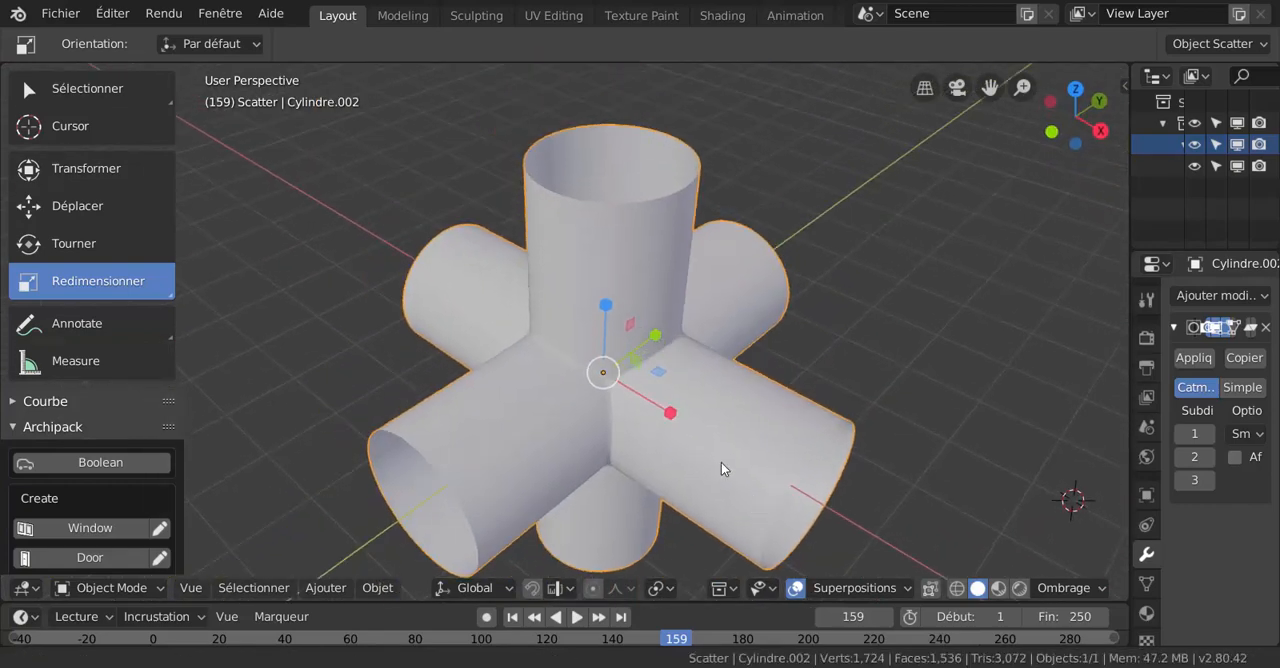
{"action": "scroll", "coordinate": [657, 418], "scroll_direction": "up", "scroll_amount": 3}
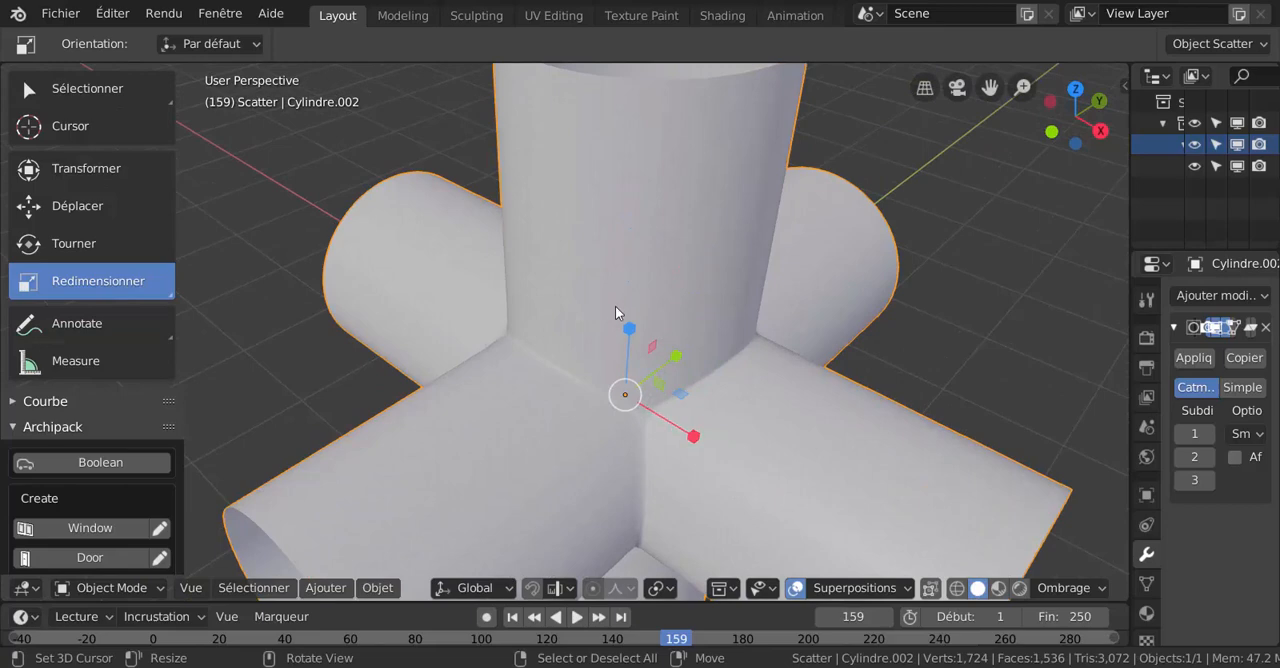
{"action": "scroll", "coordinate": [616, 299], "scroll_direction": "down", "scroll_amount": 1}
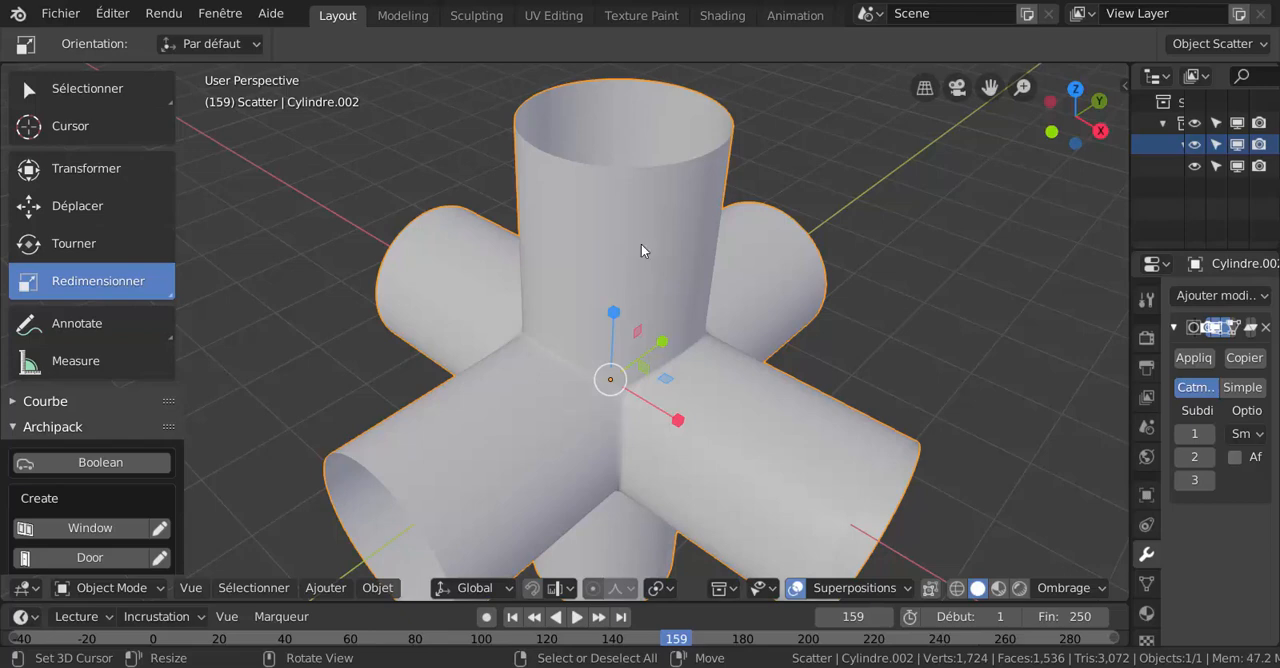
{"action": "middle_click_drag", "start_coordinate": [643, 249], "coordinate": [656, 356]}
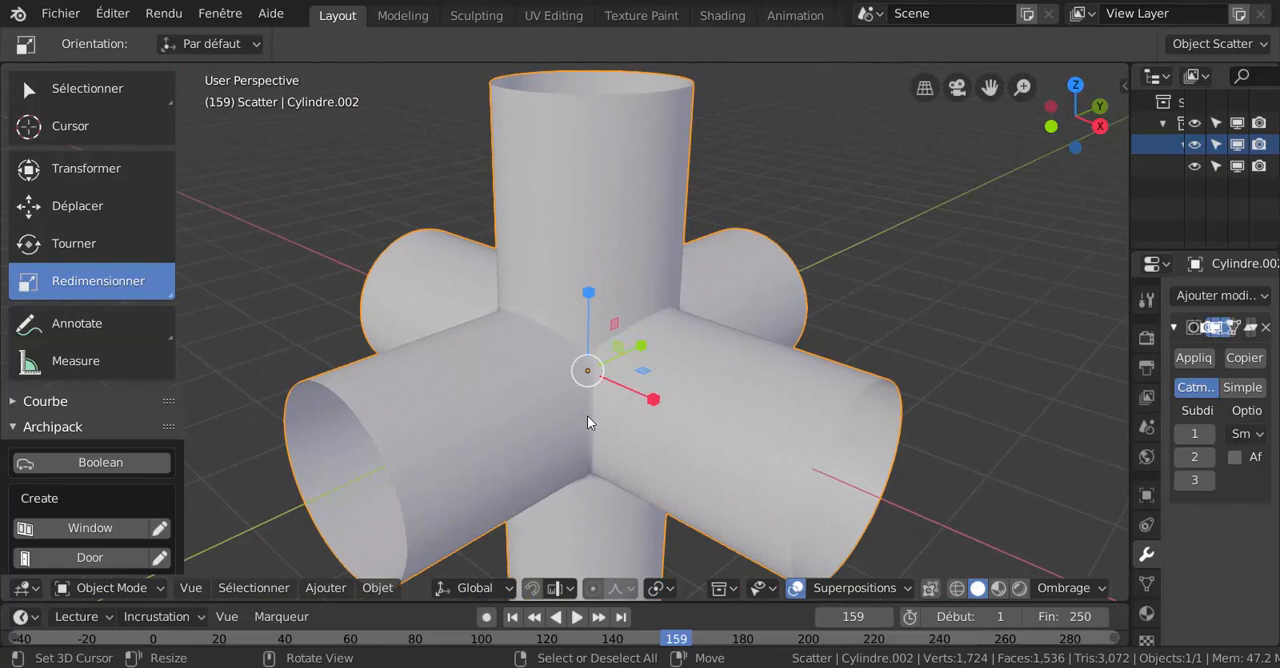
{"action": "scroll", "coordinate": [663, 384], "scroll_direction": "down", "scroll_amount": 2}
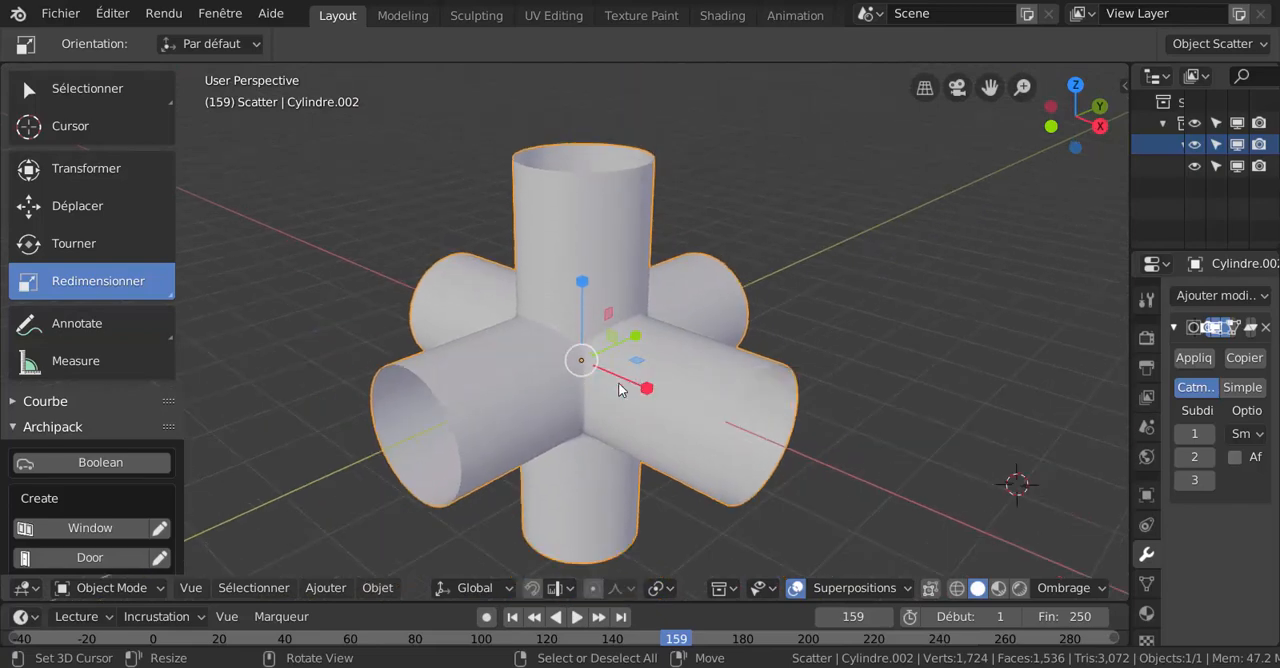
{"action": "middle_click_drag", "start_coordinate": [616, 381], "coordinate": [594, 401]}
{"action": "scroll", "coordinate": [586, 384], "scroll_direction": "up", "scroll_amount": 1}
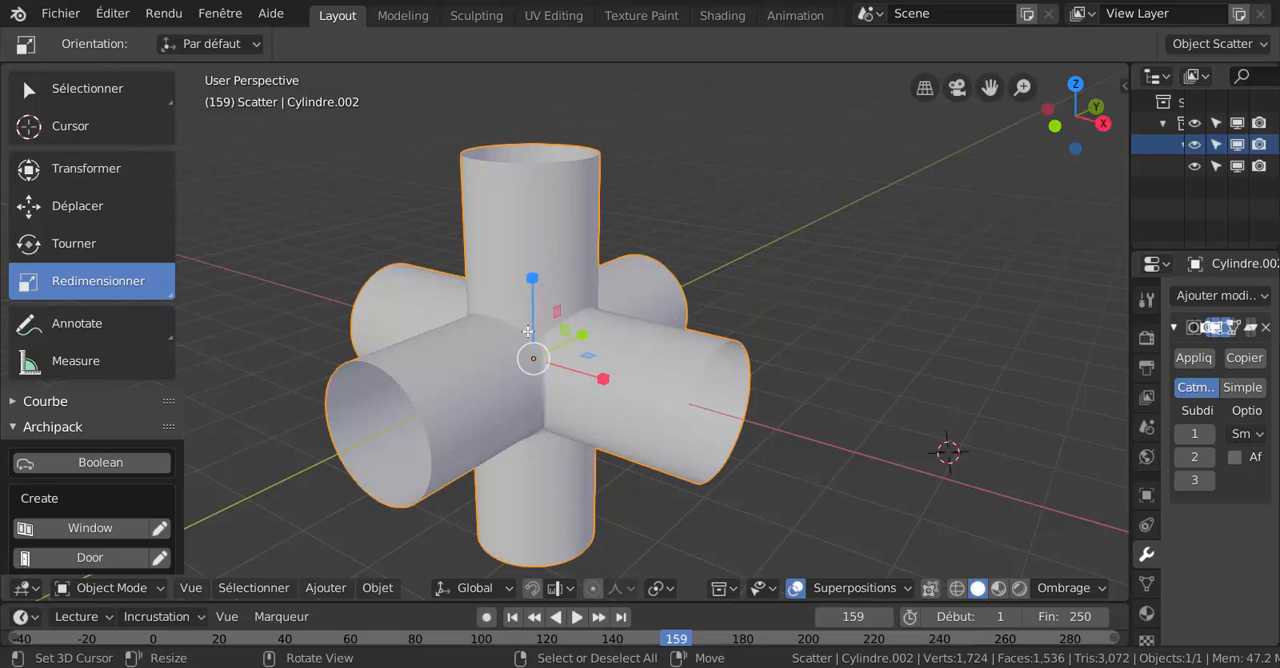
- Delete the existing pipe junction and return the 3D cursor to the world origin
{"action": "key", "text": "x"}
{"action": "left_click", "coordinate": [583, 402]}
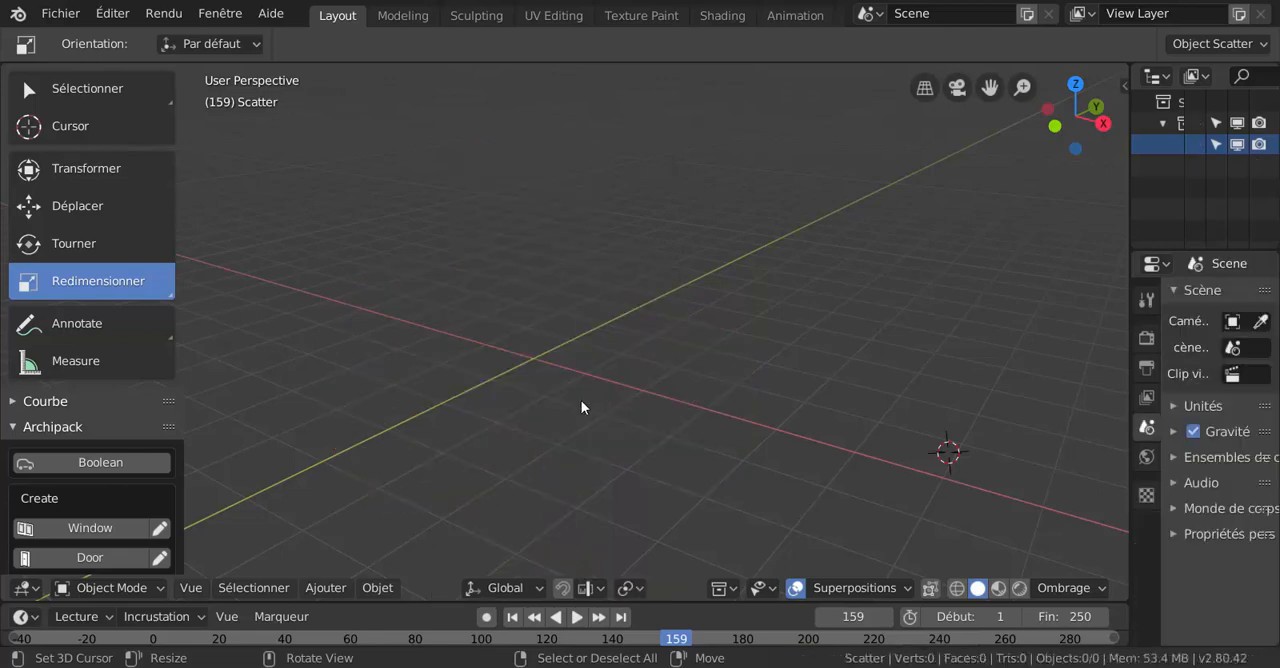
{"action": "key", "text": "shift+s"}
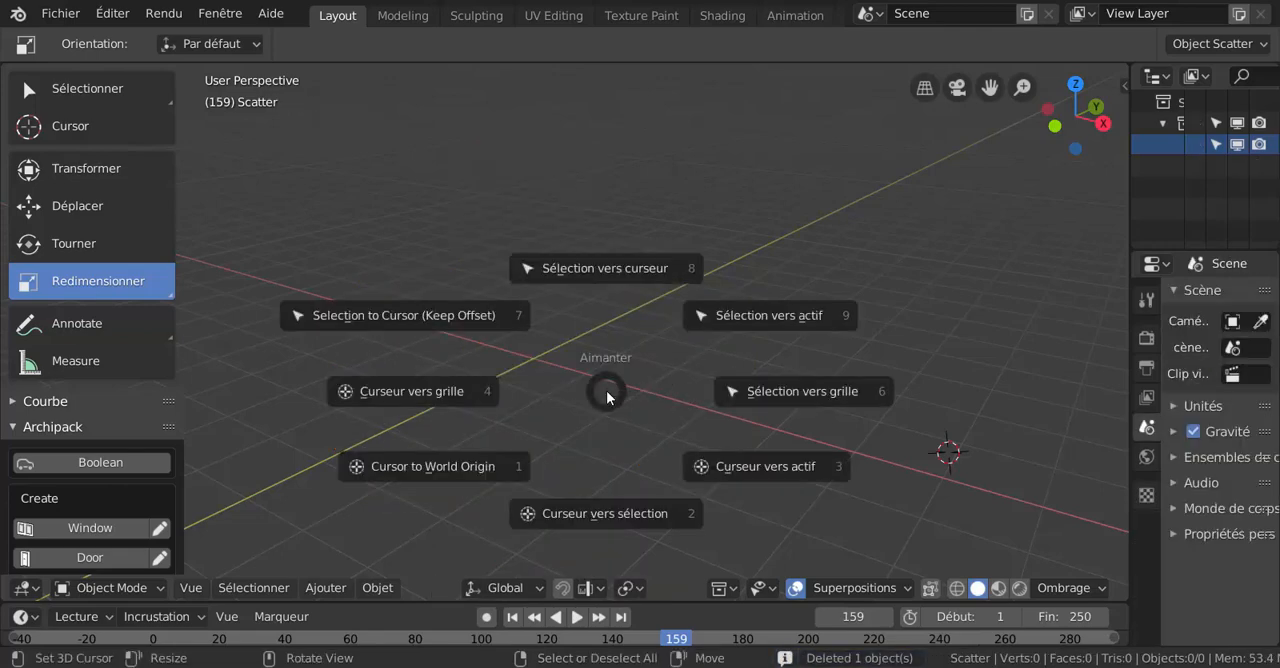
{"action": "left_click", "coordinate": [472, 464]}
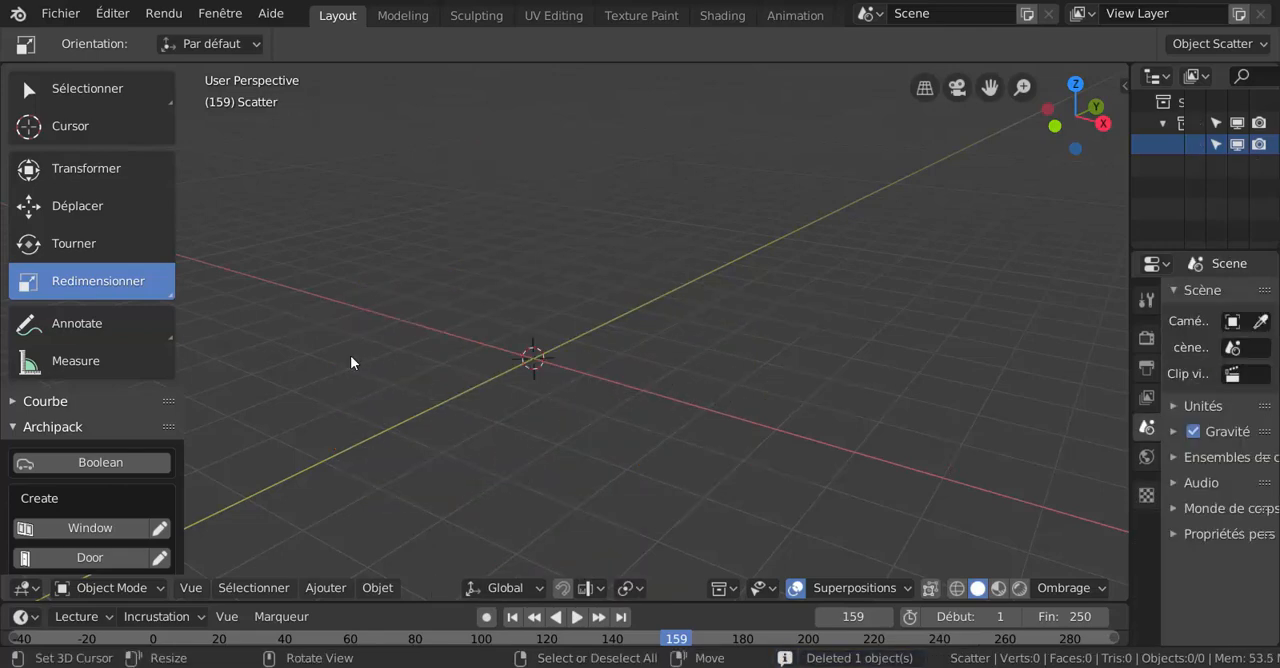
- Add an open-ended mesh cylinder at the origin with 32 vertices, 1 m radius, 2 m depth and cap type Rien
{"action": "left_click", "coordinate": [324, 588]}
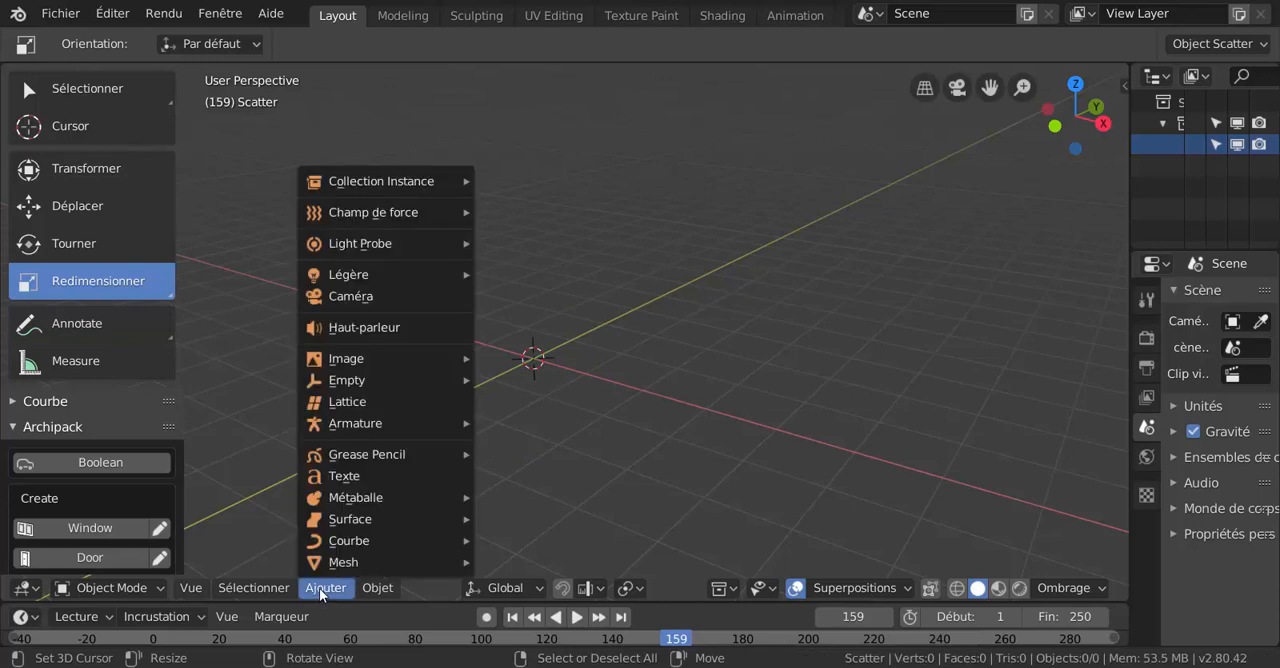
{"action": "mouse_move", "coordinate": [321, 566]}
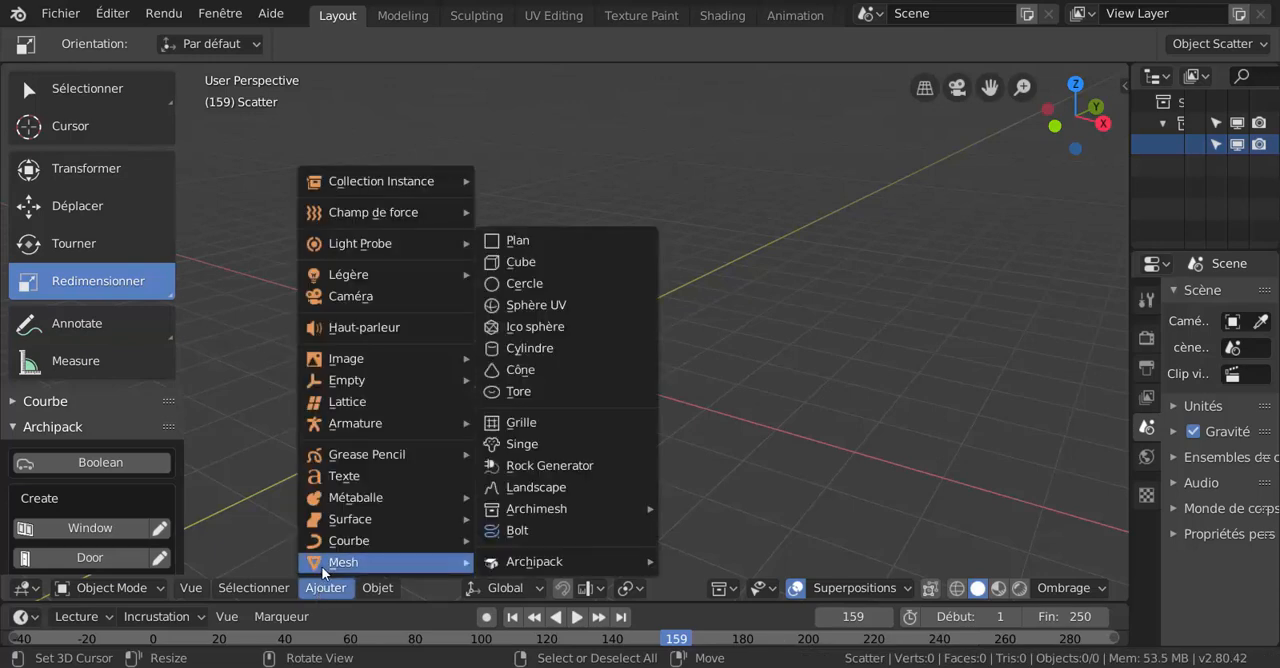
{"action": "left_click", "coordinate": [519, 350]}
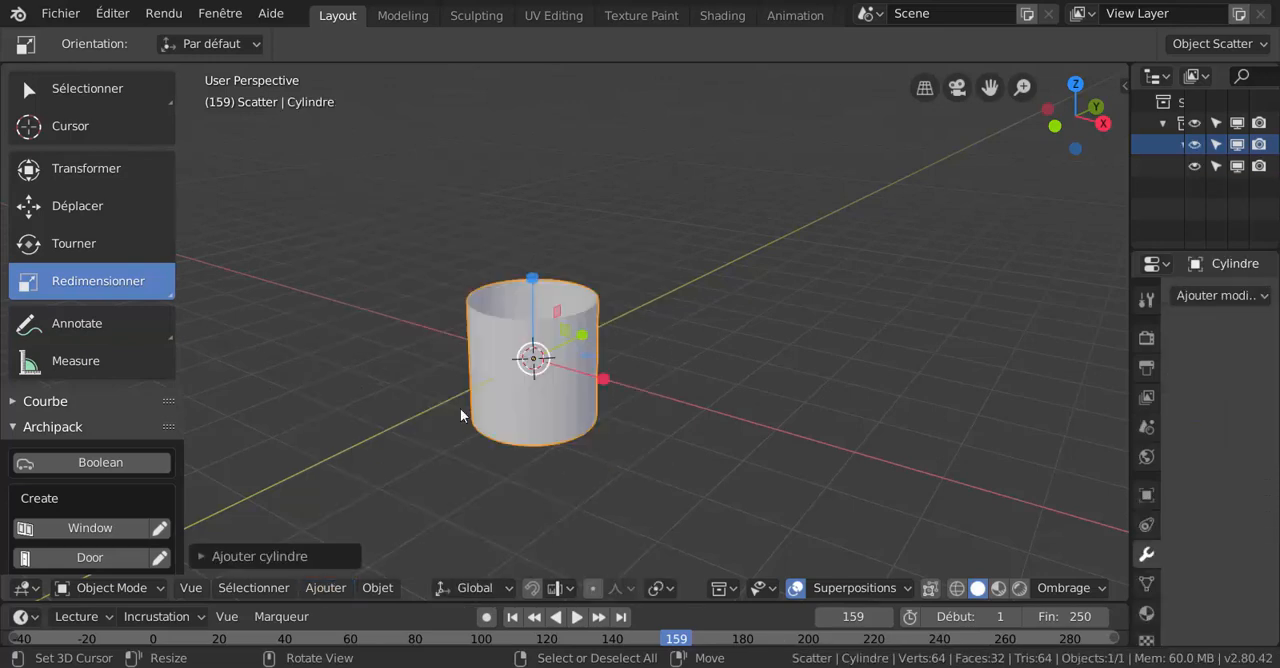
{"action": "left_click", "coordinate": [279, 556]}
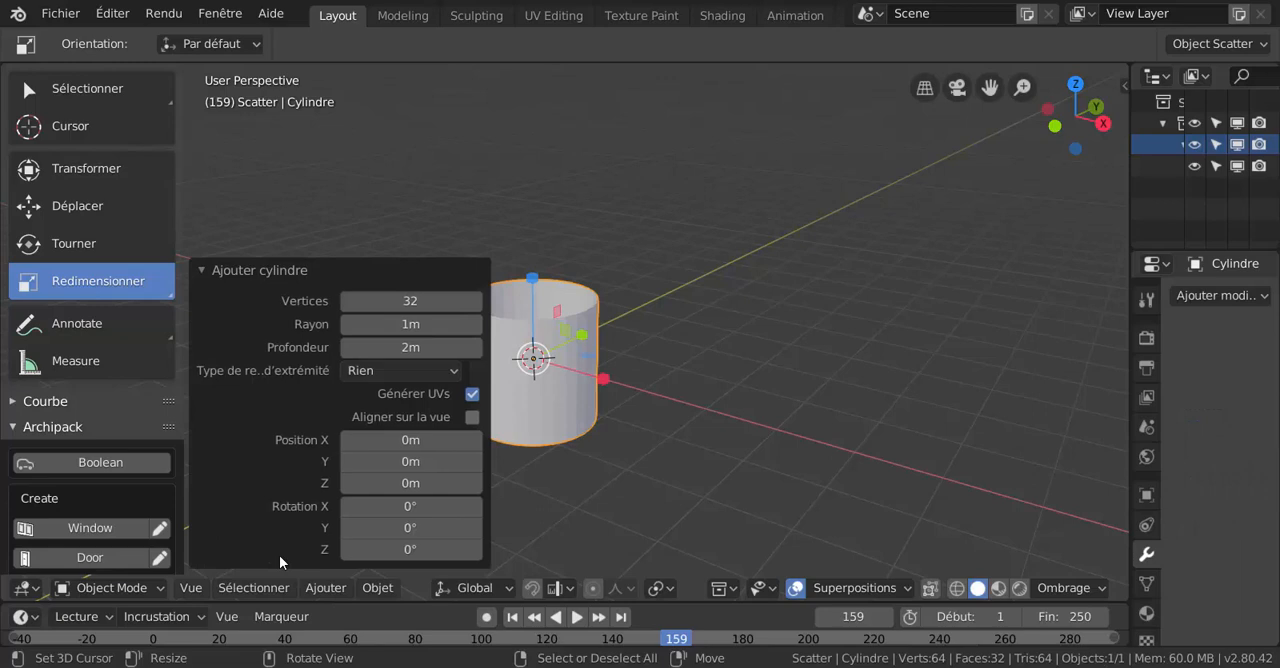
{"action": "left_click", "coordinate": [385, 370]}
{"action": "left_click", "coordinate": [206, 270]}
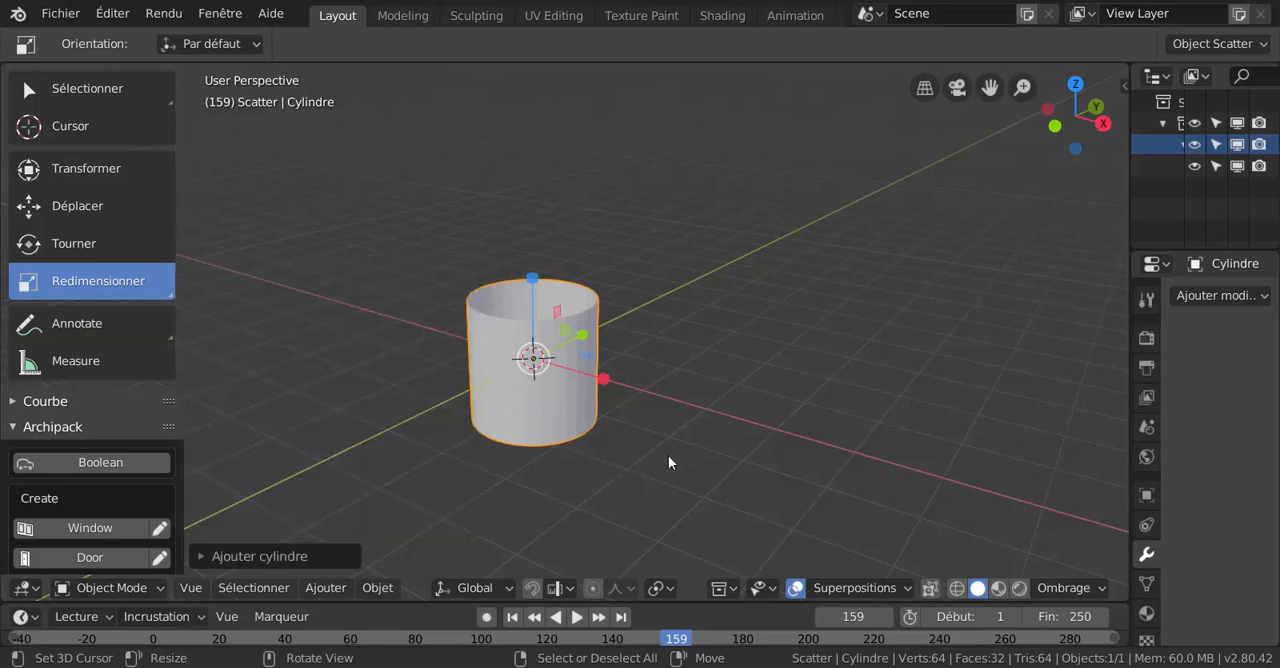
- In front view, stretch the cylinder along the Z axis to about 3.5 times its height
{"action": "key", "text": "KP_1"}
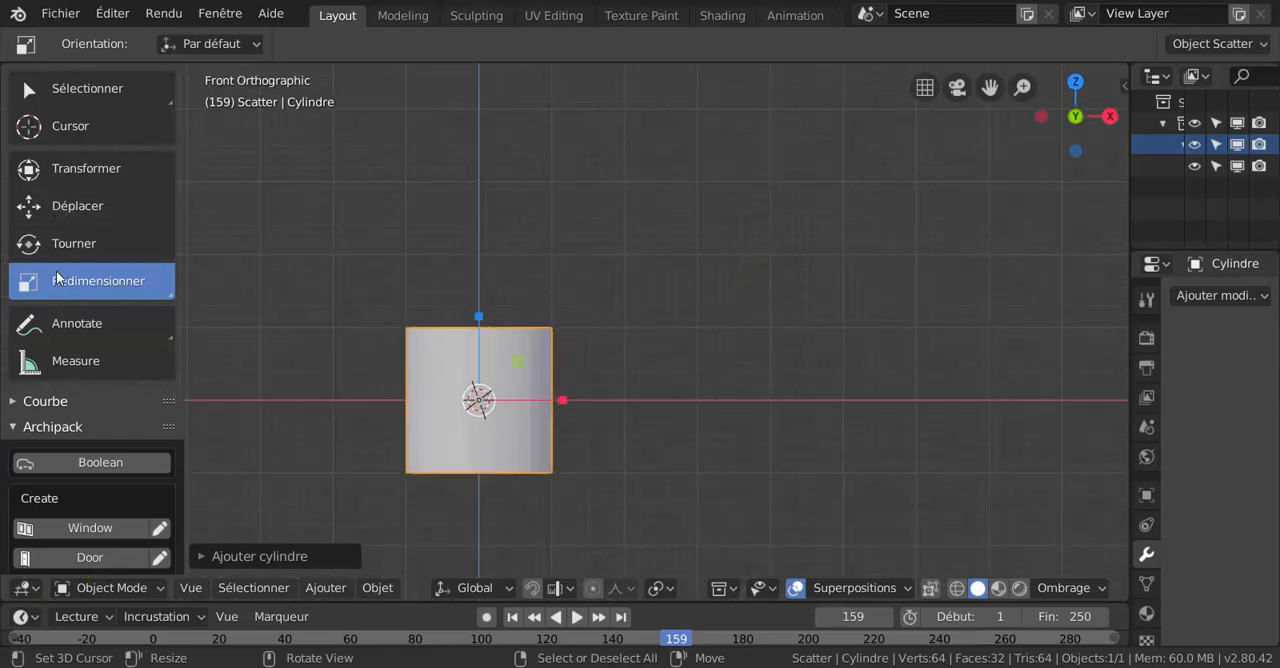
{"action": "key", "text": "s"}
{"action": "key", "text": "z"}
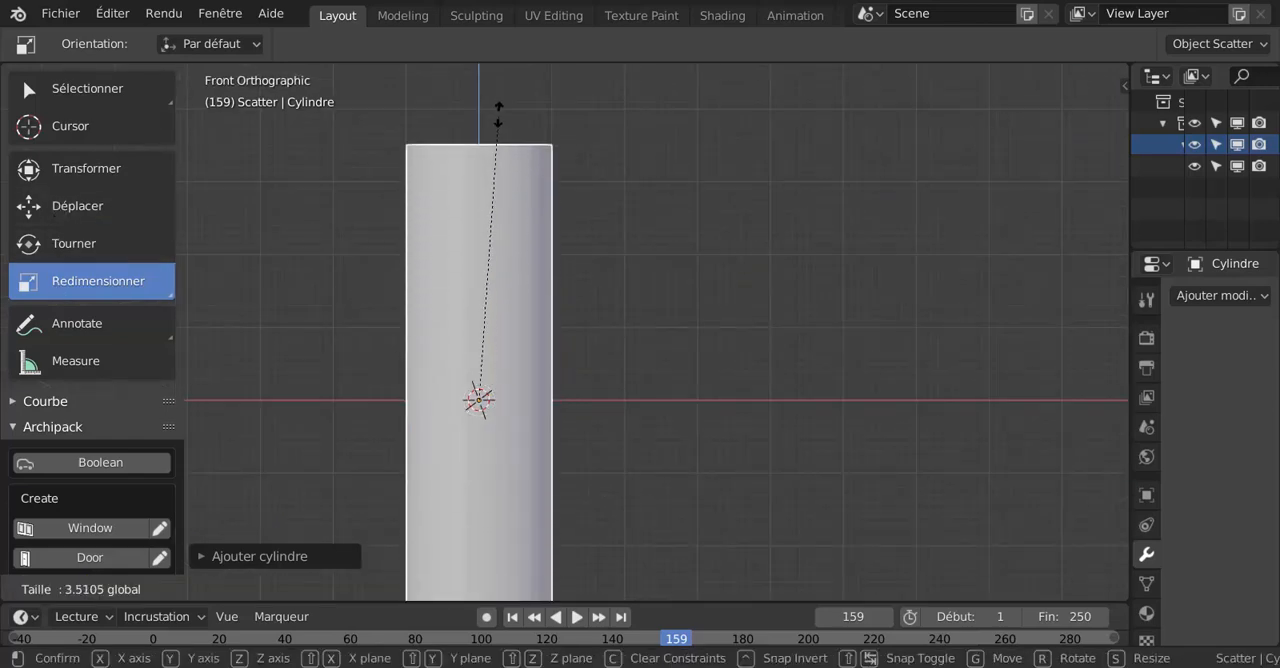
{"action": "left_click", "coordinate": [497, 114]}
{"action": "scroll", "coordinate": [644, 348], "scroll_direction": "down", "scroll_amount": 4}
{"action": "middle_click_drag", "start_coordinate": [645, 350], "coordinate": [701, 335], "text": "shift"}
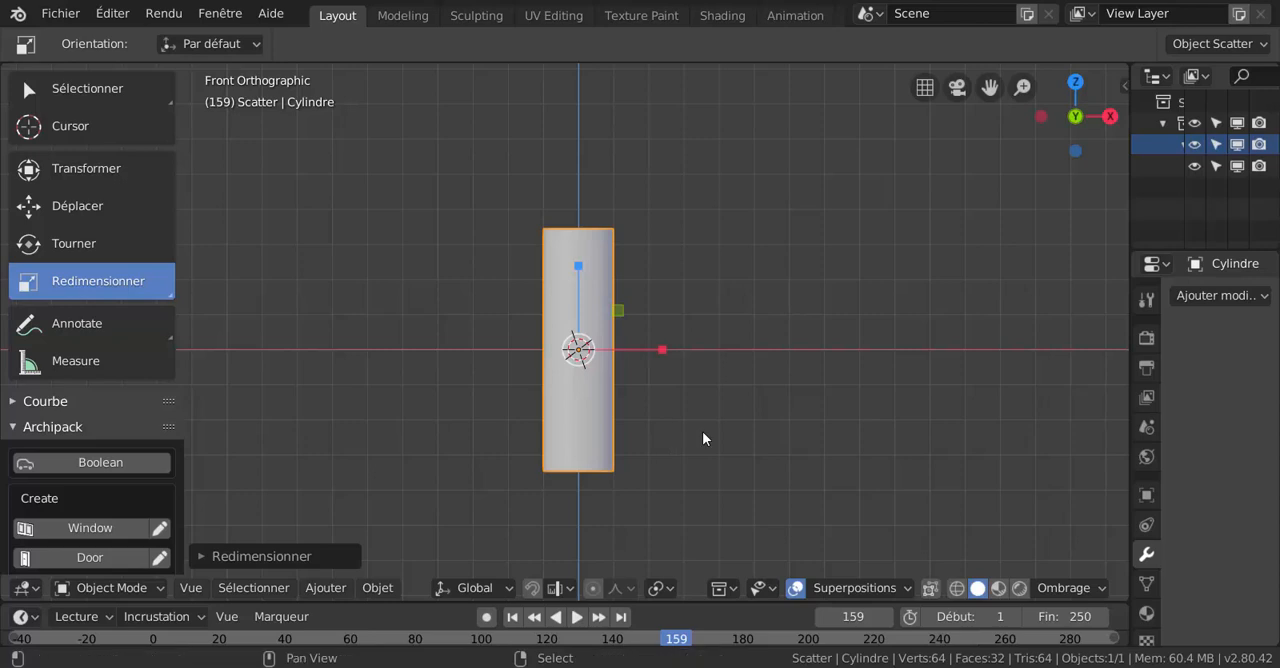
- Duplicate the vertical cylinder in place and rotate the copy 90° around the Y axis
{"action": "key", "text": "shift+d"}
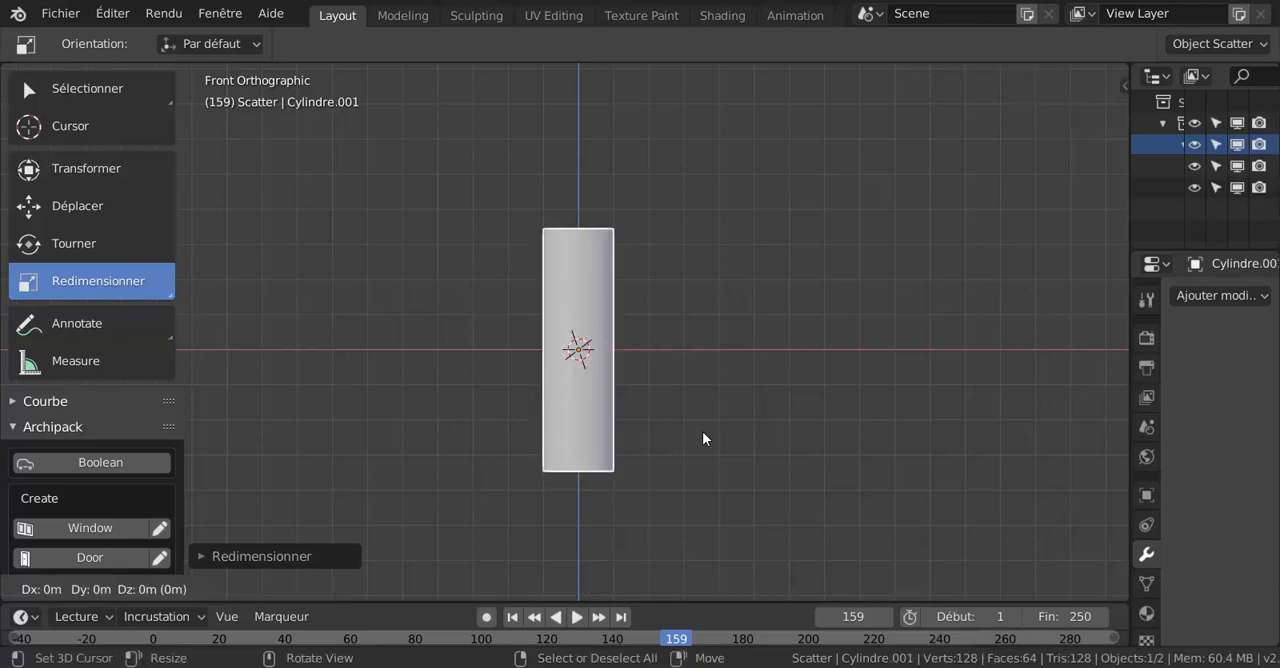
{"action": "type", "text": "ry"}
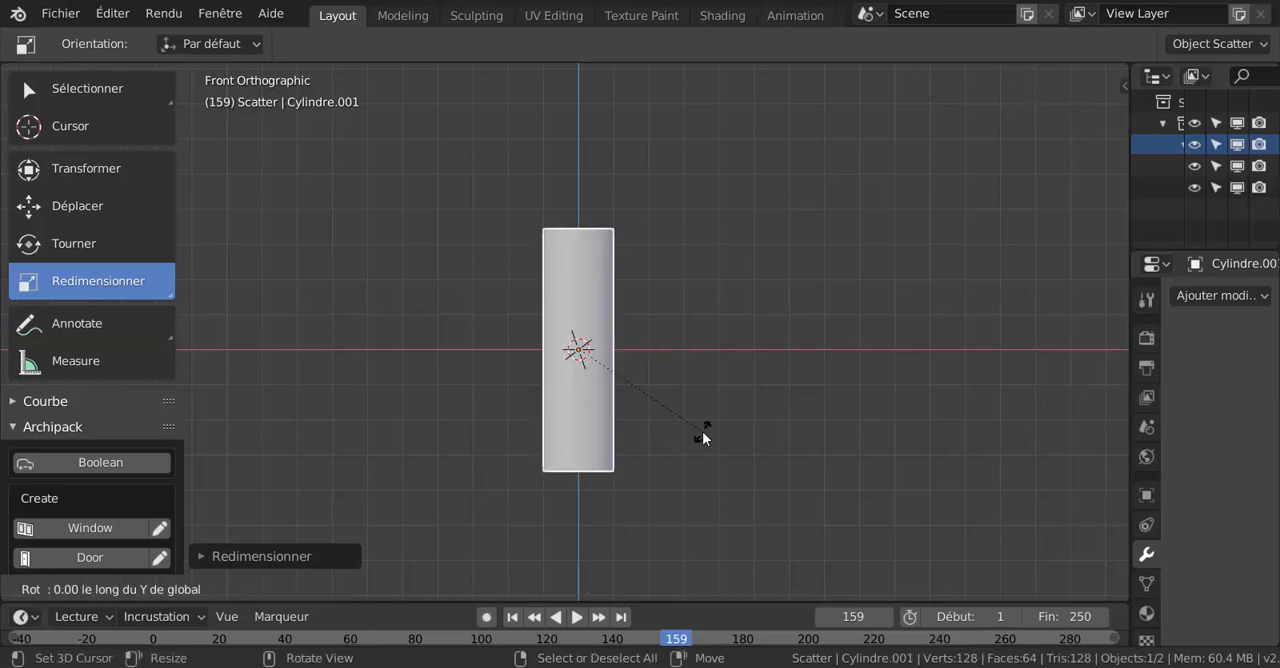
{"action": "type", "text": "90"}
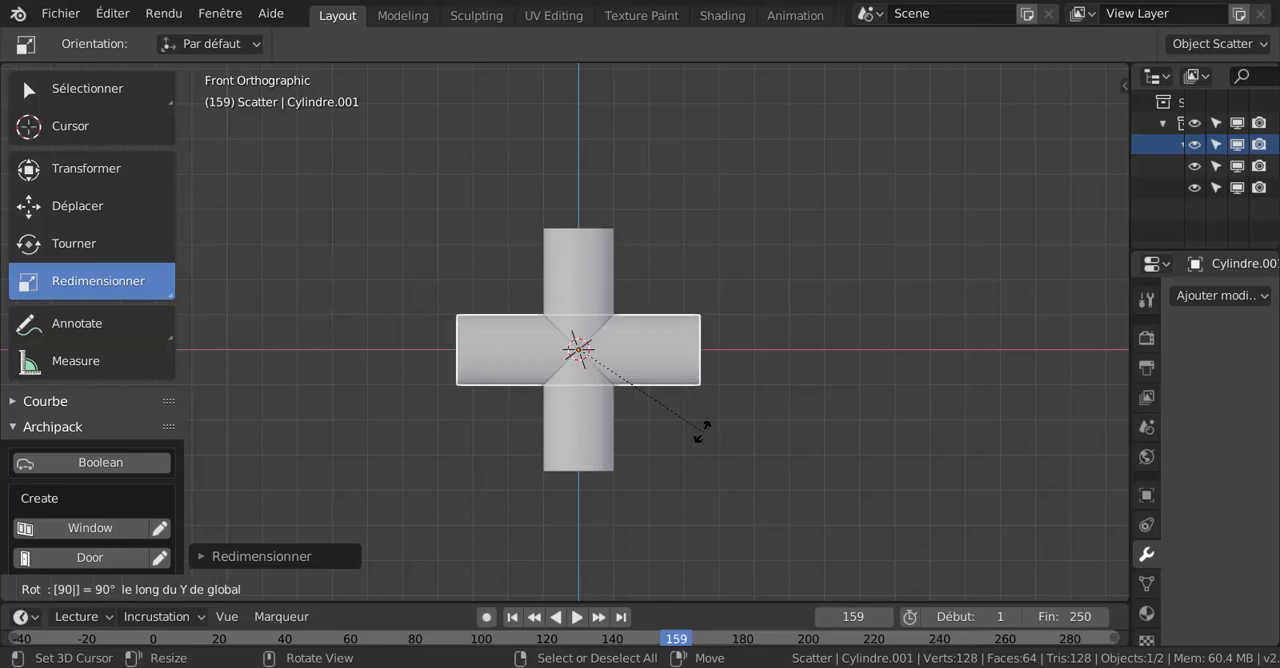
{"action": "key", "text": "Return"}
- Duplicate the horizontal cylinder in place and rotate the copy 90° around the Z axis
{"action": "scroll", "coordinate": [600, 454], "scroll_direction": "up", "scroll_amount": 1}
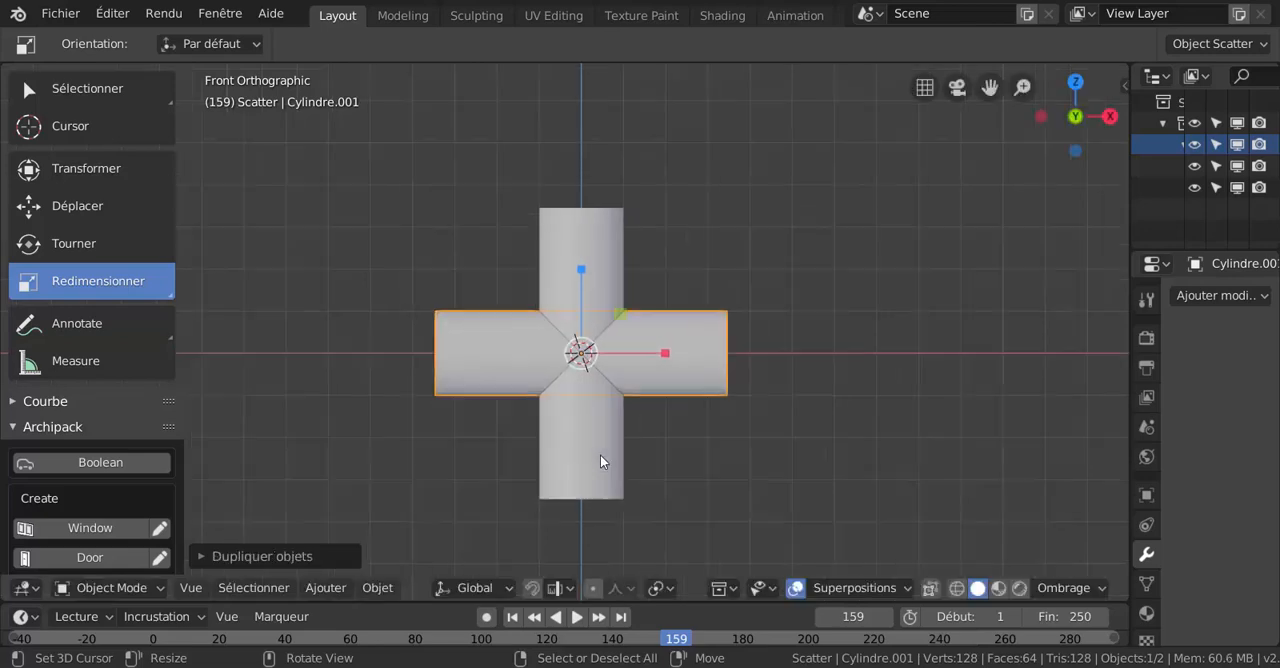
{"action": "key", "text": "shift+d"}
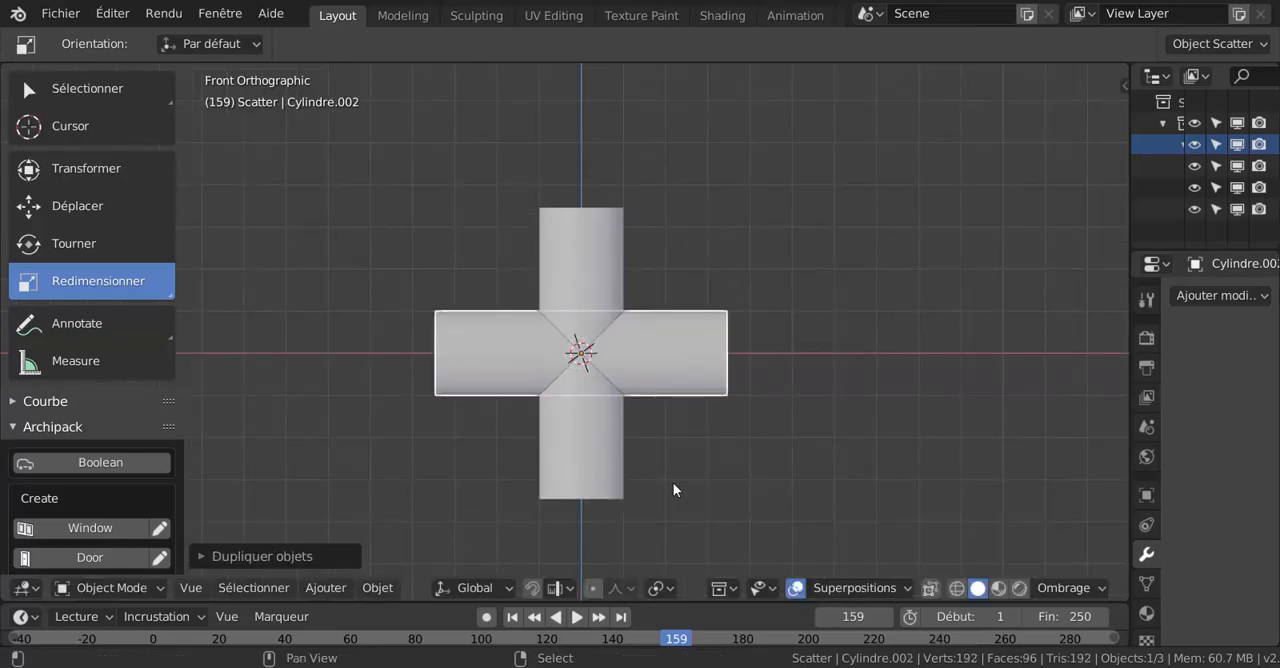
{"action": "key", "text": "r"}
{"action": "key", "text": "z"}
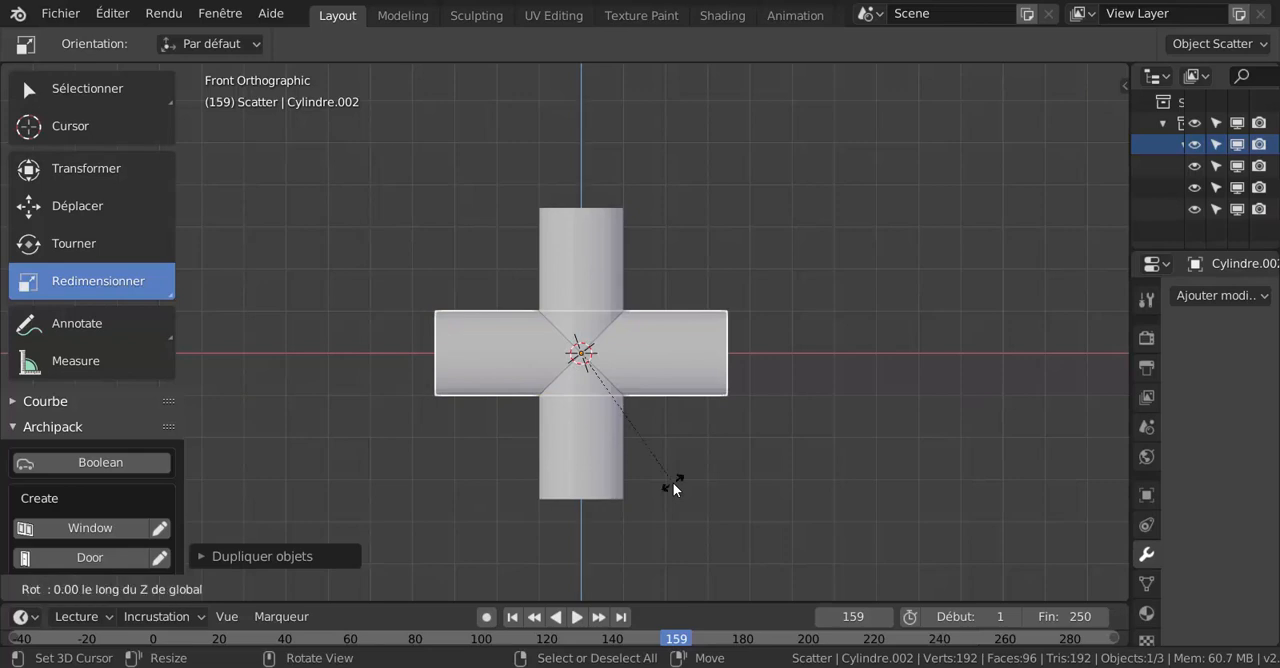
{"action": "key", "text": "9"}
{"action": "key", "text": "0"}
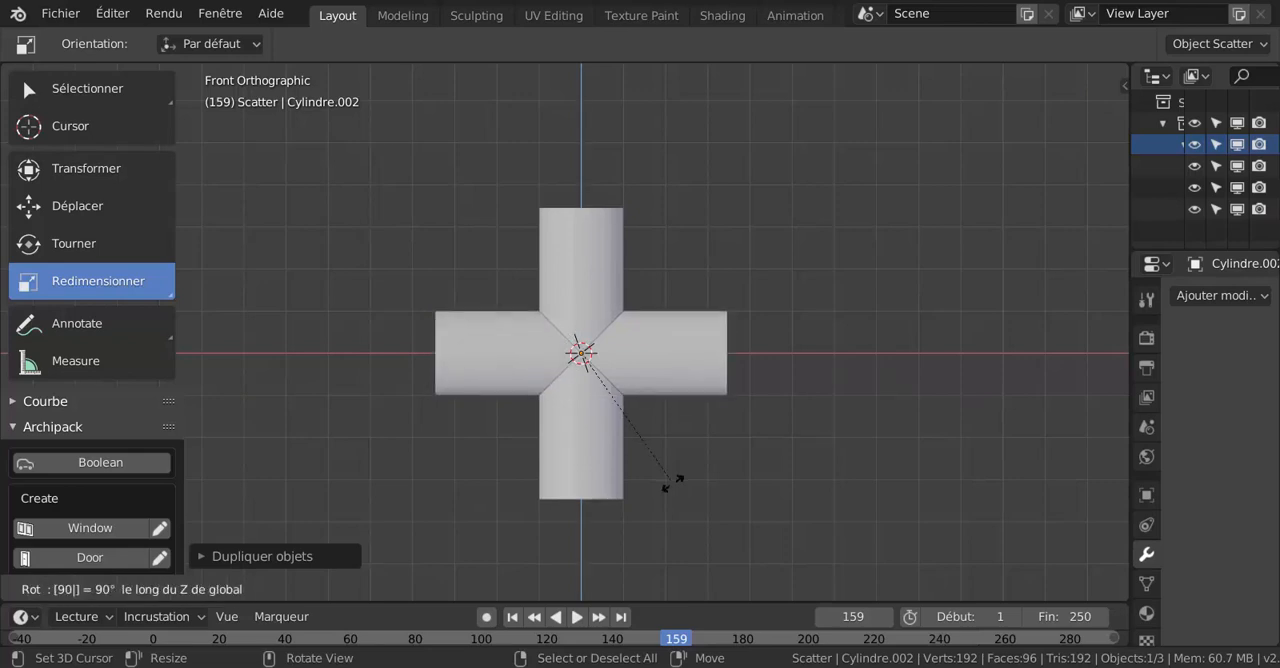
{"action": "key", "text": "Return"}
- Select all three crossing cylinders and combine them into one object with the BoolTool auto Boolean Union
{"action": "middle_click_drag", "start_coordinate": [693, 479], "coordinate": [717, 459]}
{"action": "scroll", "coordinate": [659, 470], "scroll_direction": "up", "scroll_amount": 2}
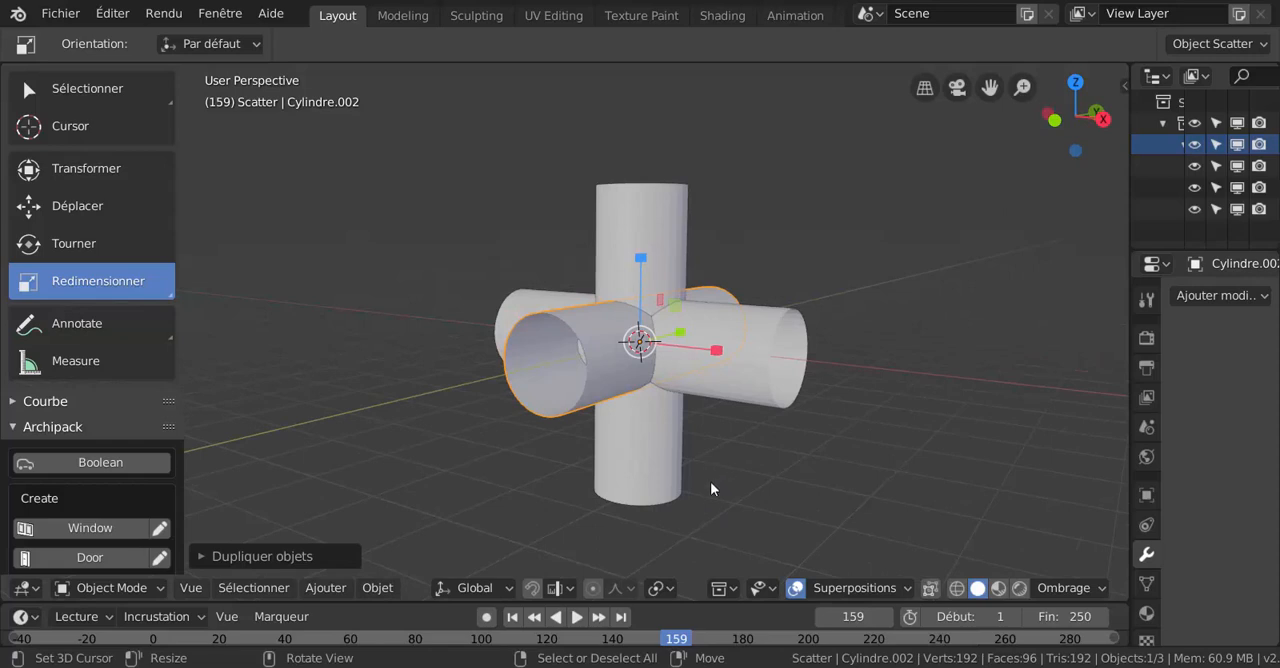
{"action": "key", "text": "a"}
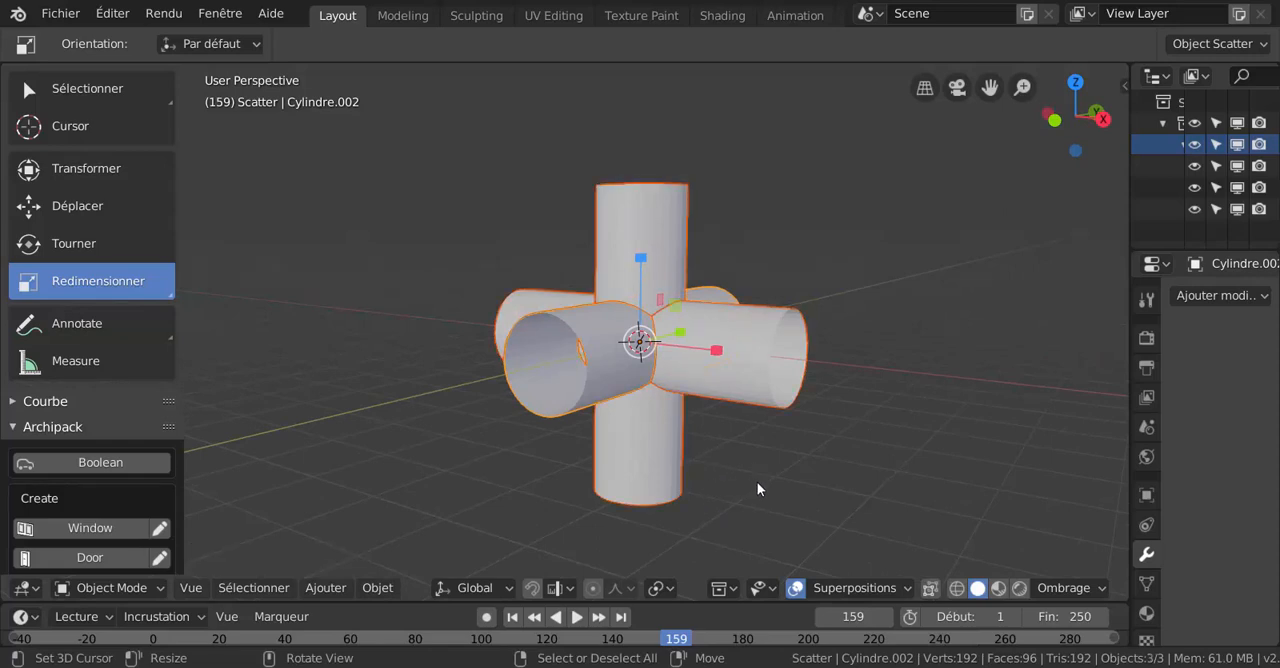
{"action": "left_click", "coordinate": [323, 593]}
{"action": "mouse_move", "coordinate": [297, 593]}
{"action": "mouse_move", "coordinate": [374, 592]}
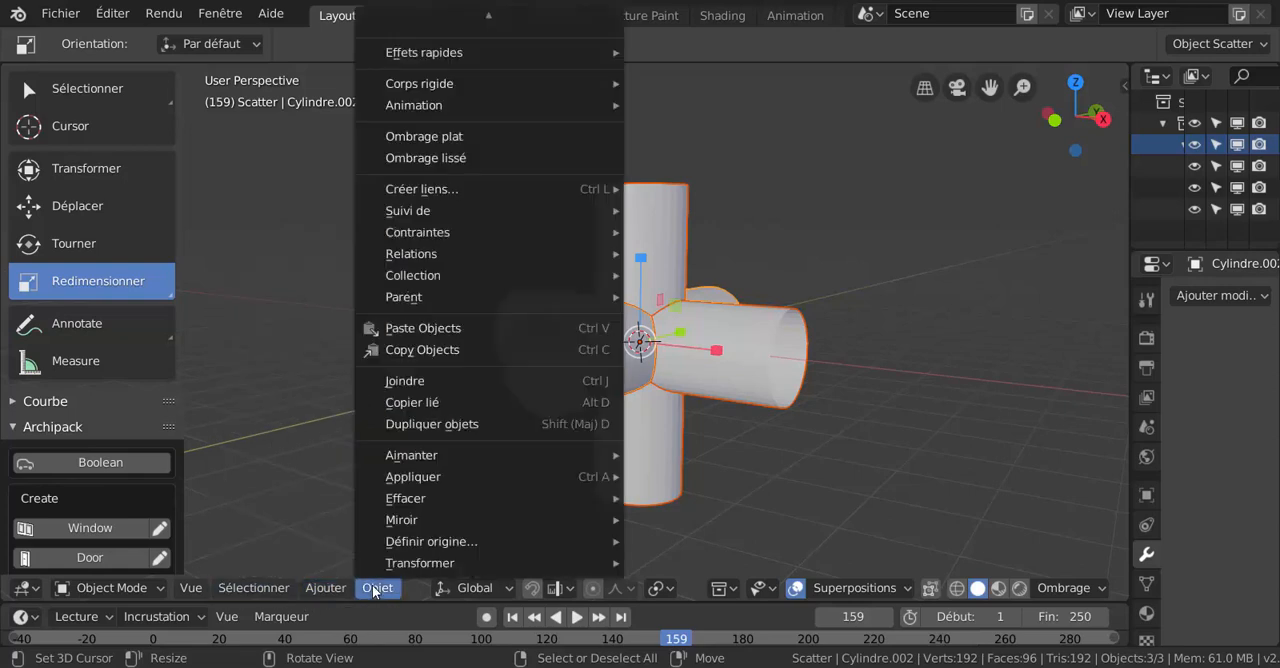
{"action": "mouse_move", "coordinate": [425, 13]}
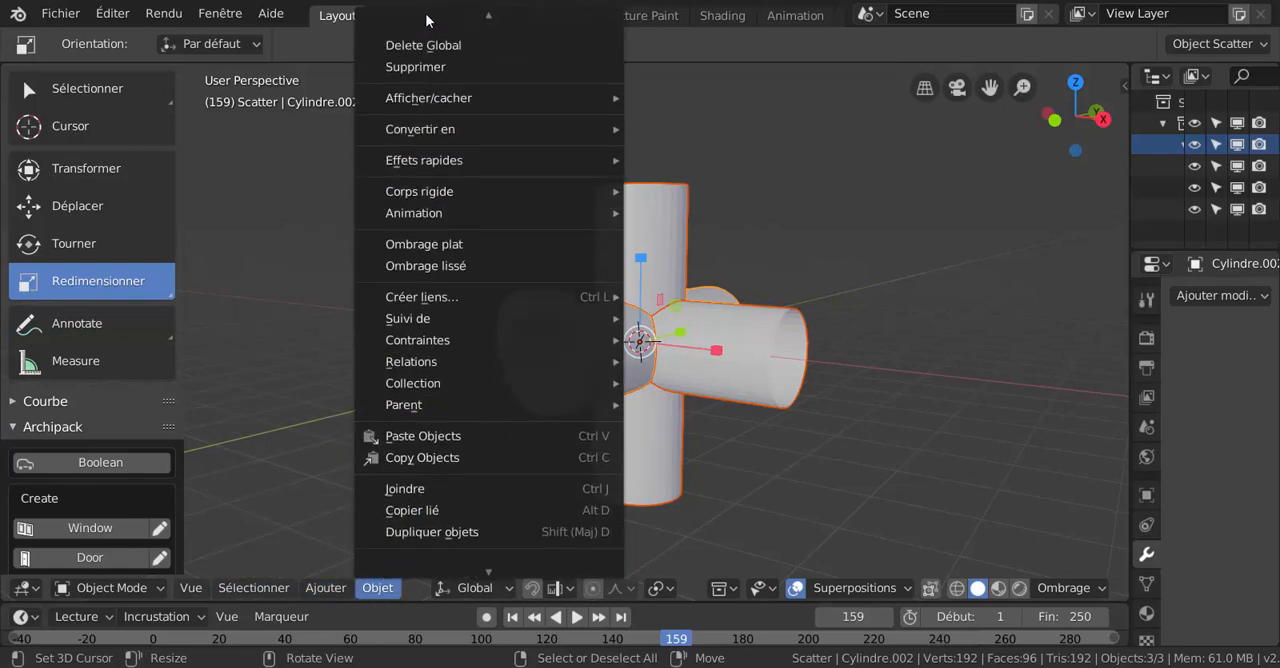
{"action": "mouse_move", "coordinate": [439, 68]}
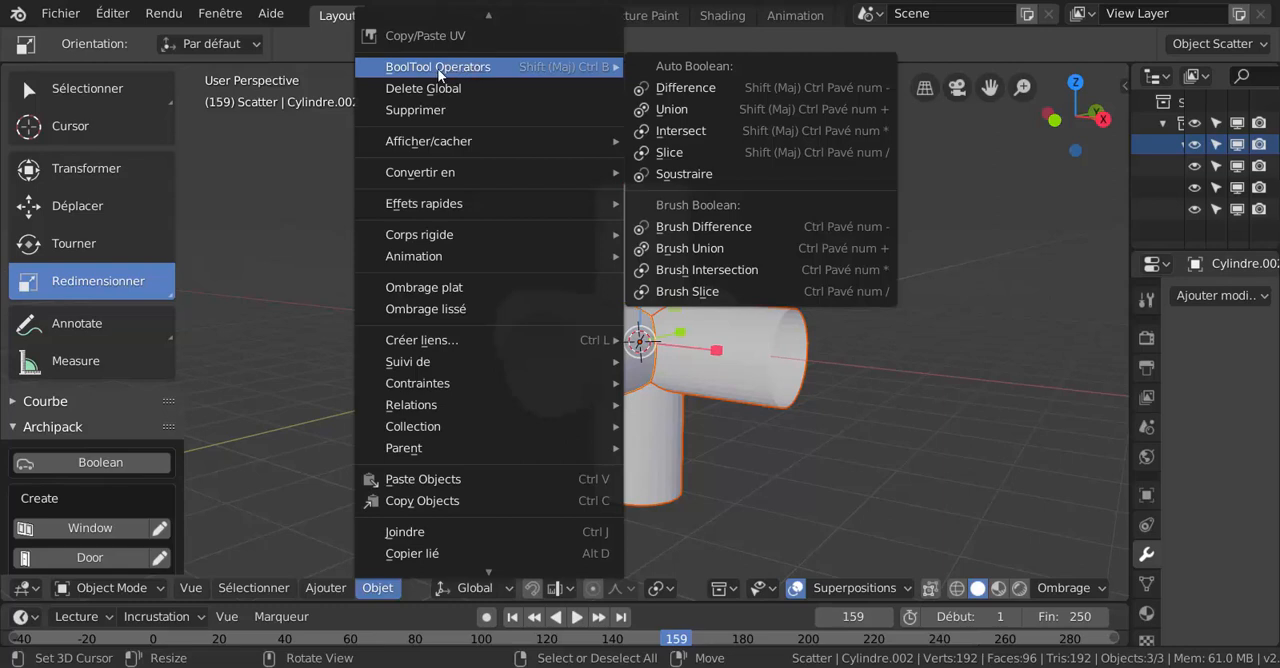
{"action": "left_click", "coordinate": [683, 110]}
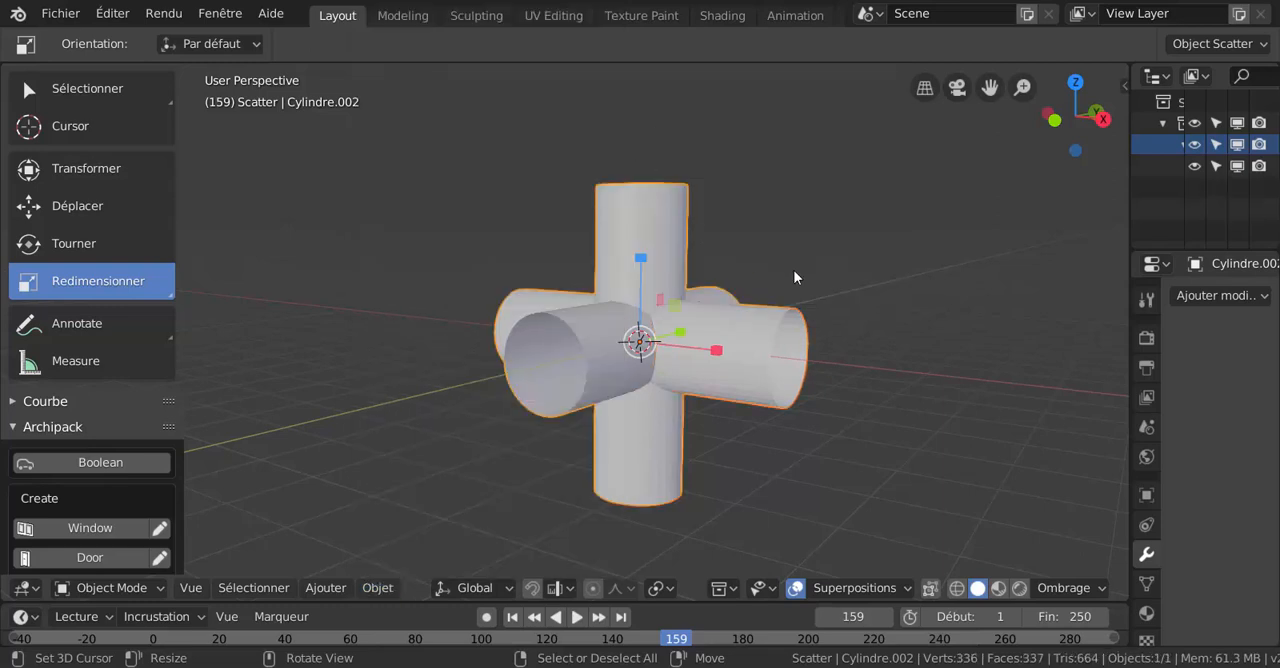
- Switch the merged pipe object to Edit Mode
{"action": "middle_click_drag", "start_coordinate": [795, 277], "coordinate": [744, 326]}
{"action": "key", "text": "ctrl+Tab"}
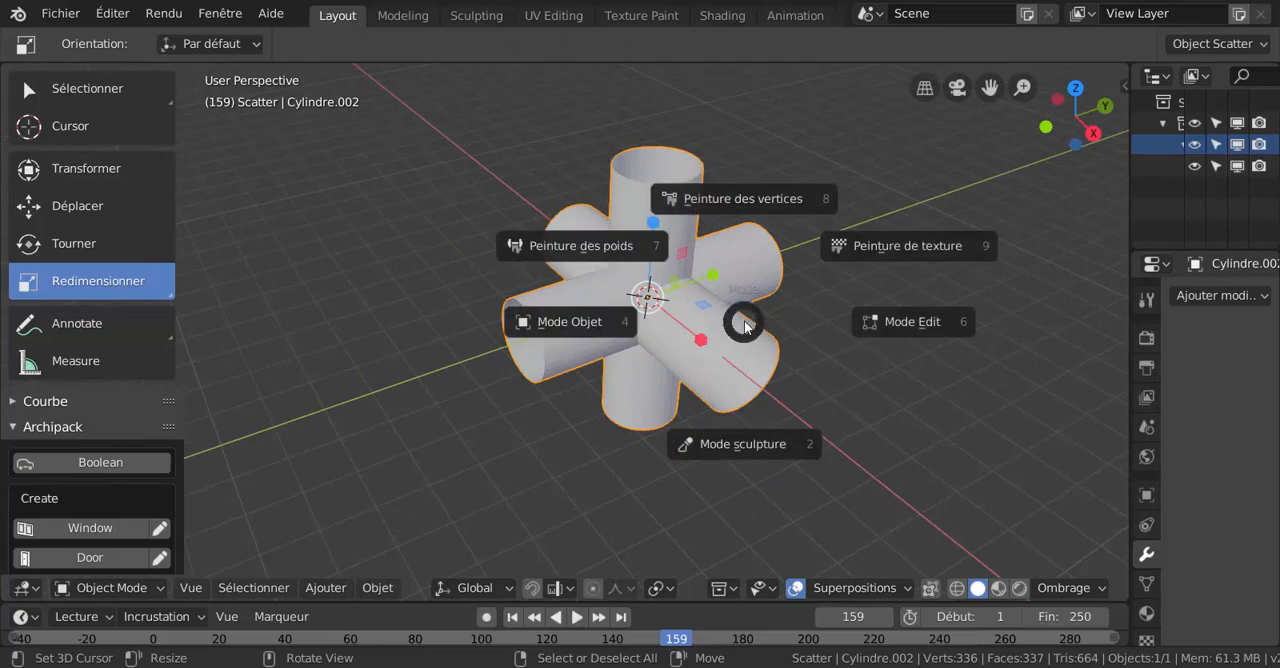
{"action": "left_click", "coordinate": [909, 326]}
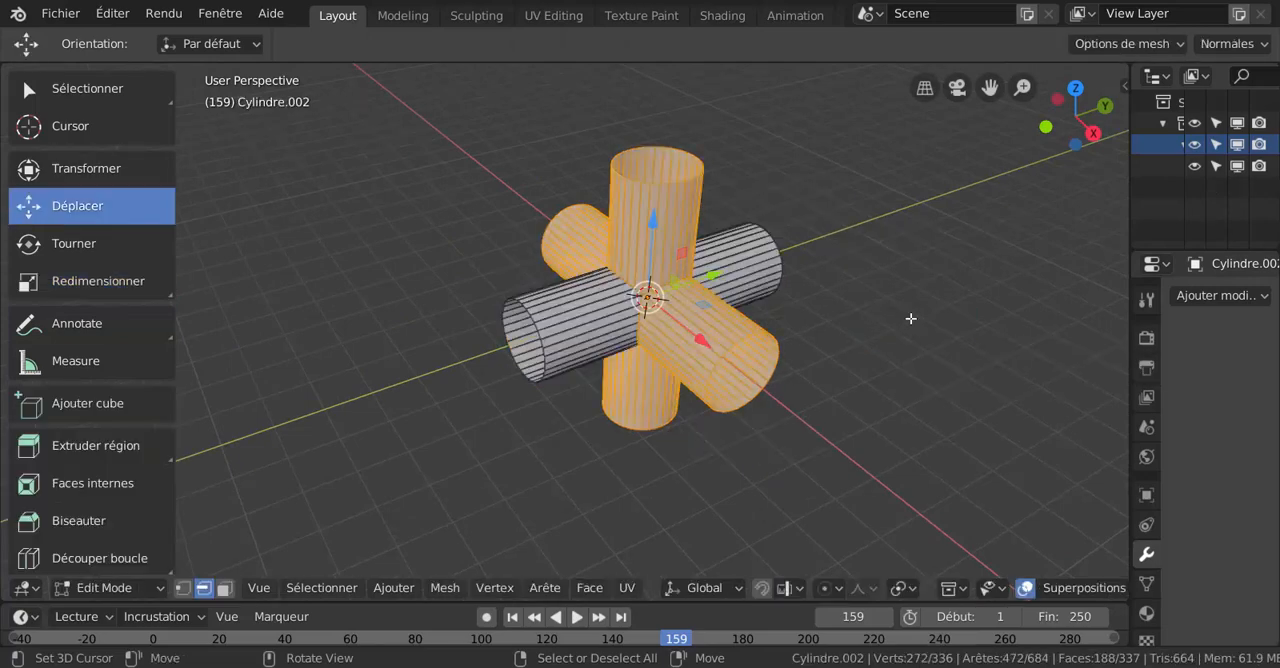
- Set up a top wireframe view of the merged pipe in face selection mode with nothing selected
{"action": "middle_click_drag", "start_coordinate": [661, 354], "coordinate": [831, 357]}
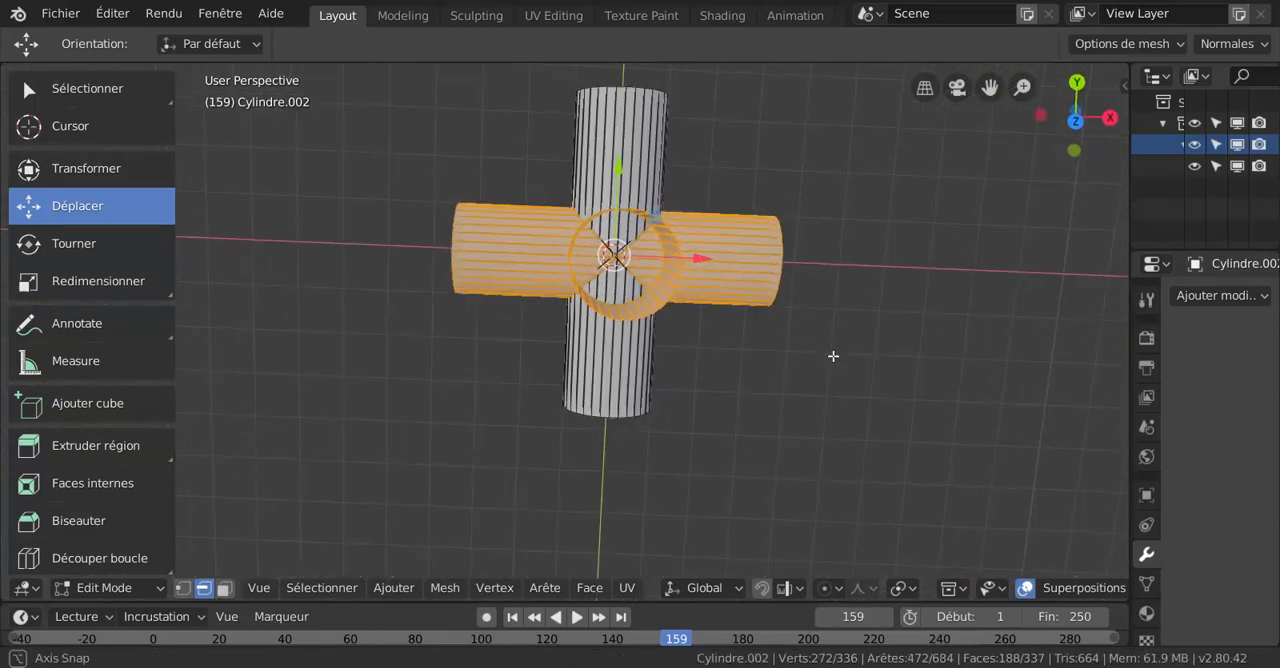
{"action": "key", "text": "KP_7"}
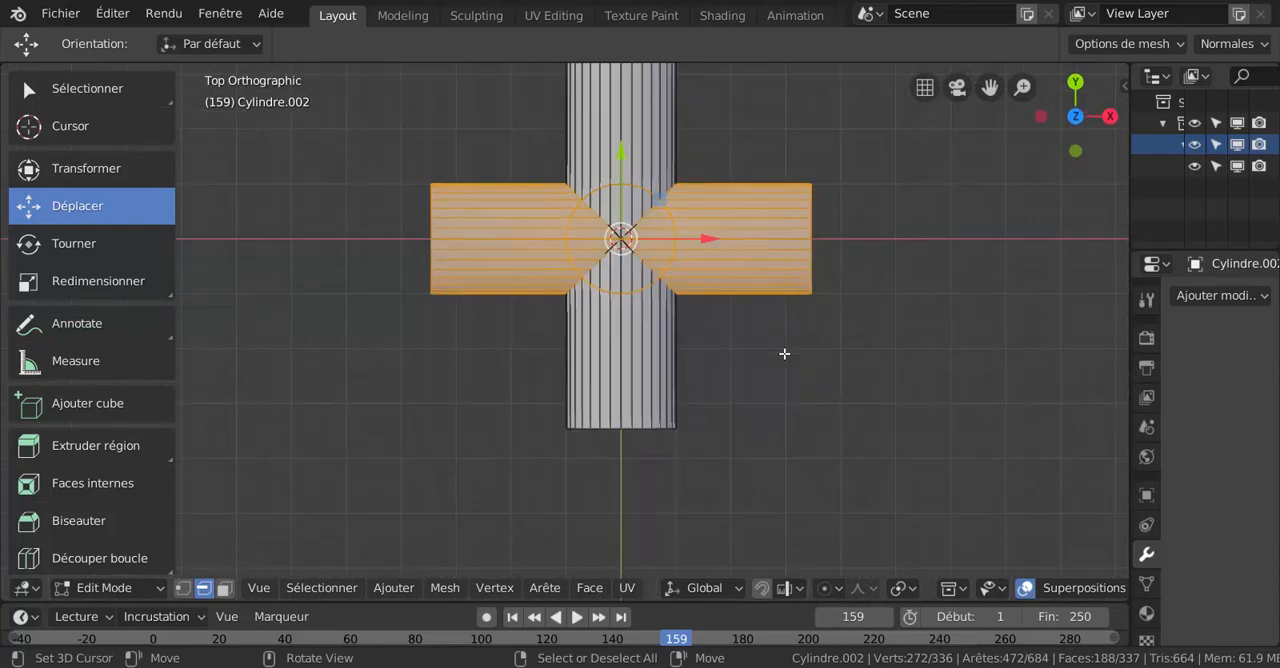
{"action": "scroll", "coordinate": [730, 374], "scroll_direction": "up", "scroll_amount": 2}
{"action": "scroll", "coordinate": [696, 316], "scroll_direction": "down", "scroll_amount": 2}
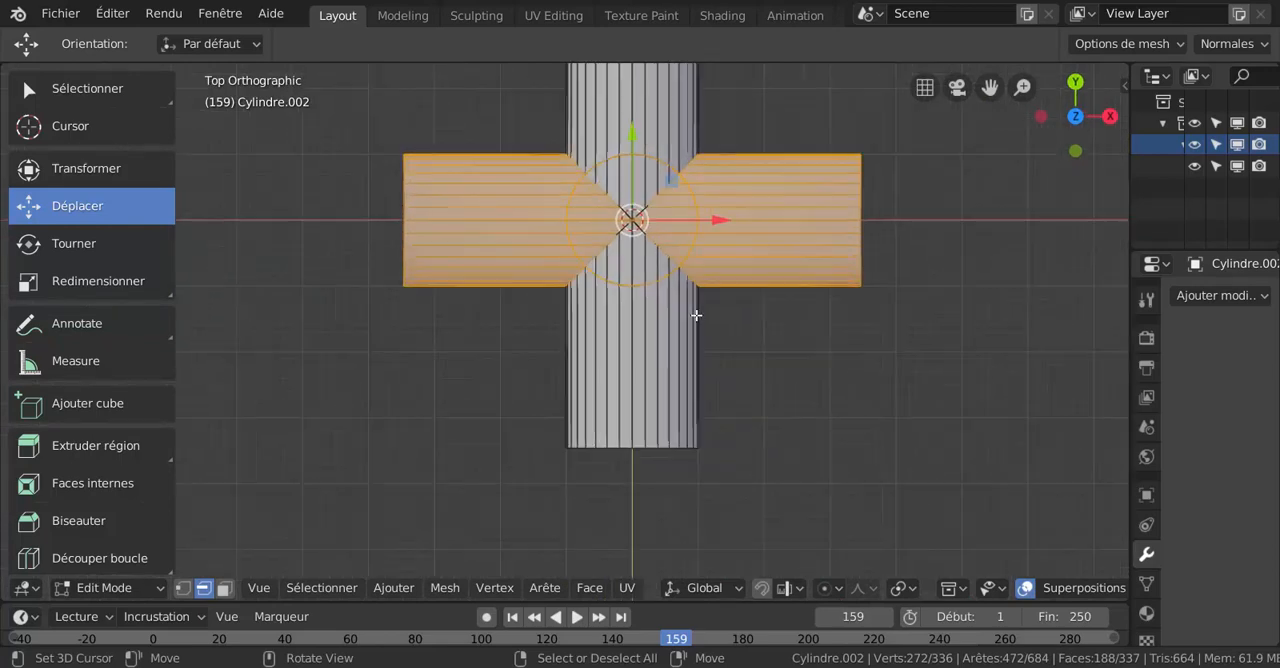
{"action": "key", "text": "z"}
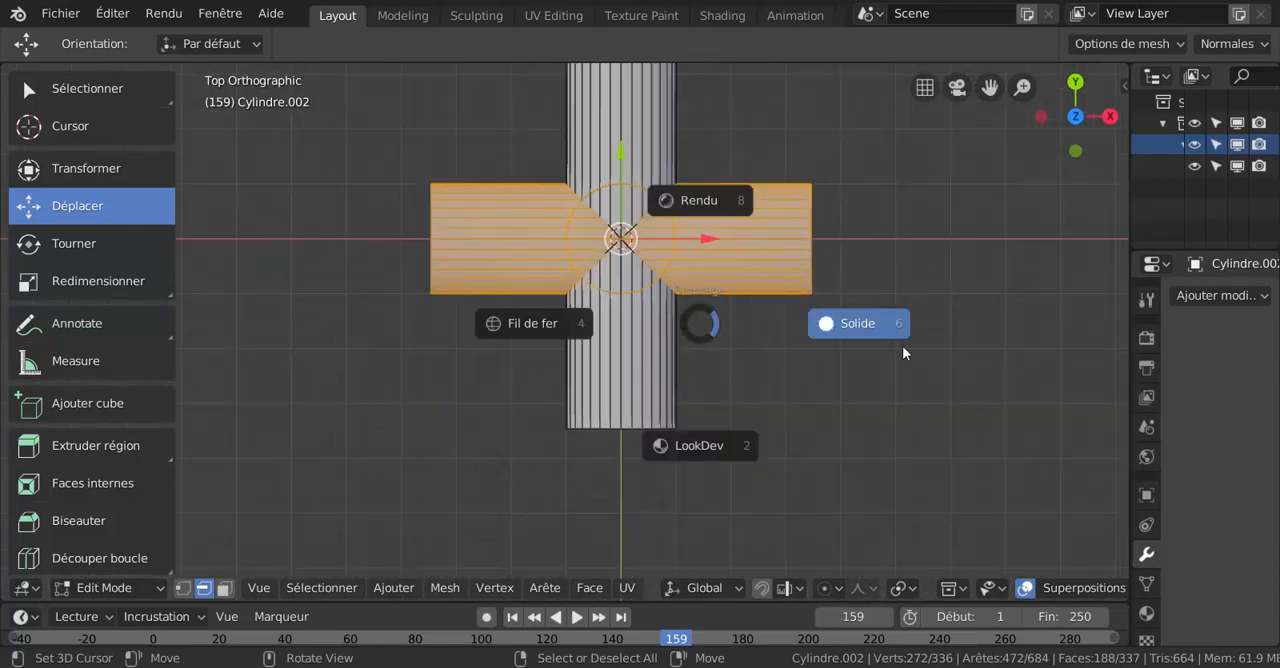
{"action": "left_click", "coordinate": [528, 326]}
{"action": "key", "text": "a"}
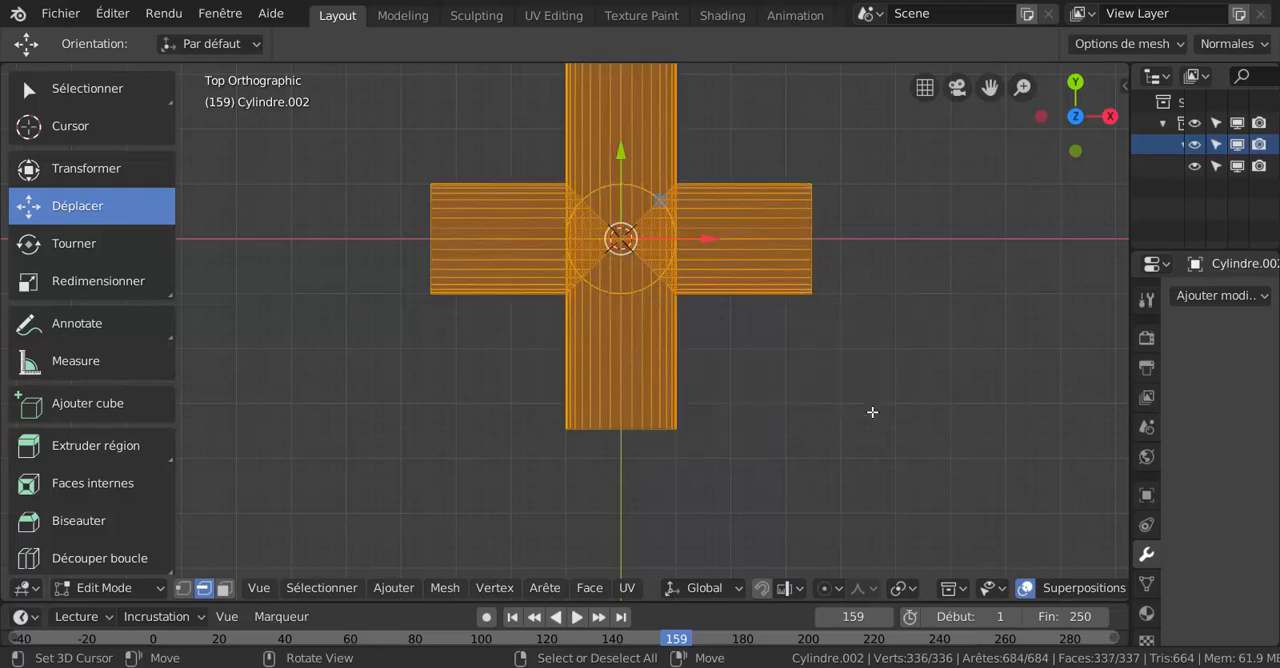
{"action": "key", "text": "alt+a"}
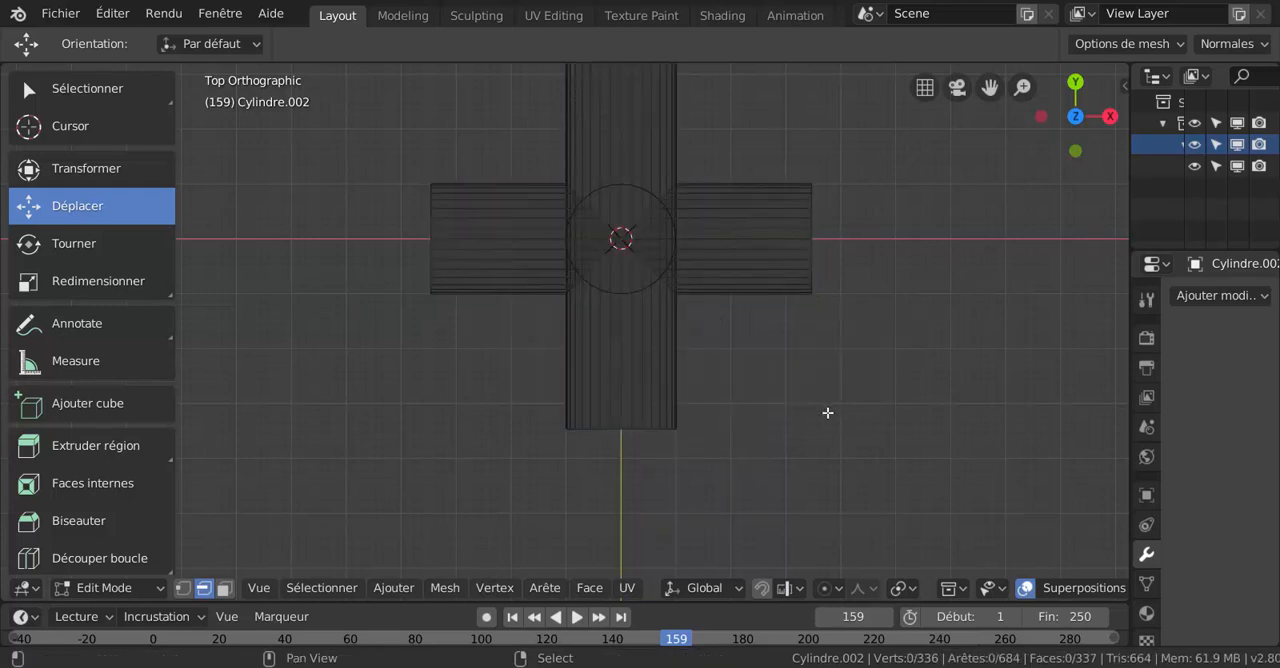
{"action": "left_click", "coordinate": [225, 589]}
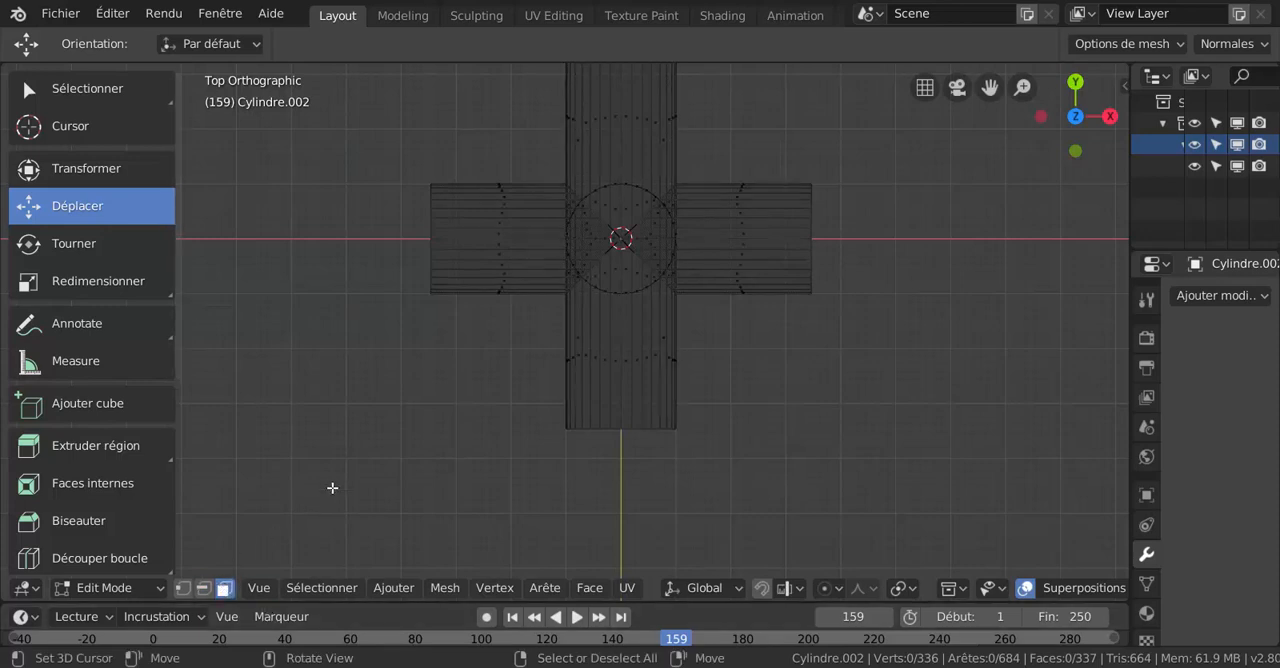
{"action": "middle_click_drag", "start_coordinate": [378, 426], "coordinate": [379, 493], "text": "shift"}
{"action": "scroll", "coordinate": [589, 357], "scroll_direction": "up", "scroll_amount": 2}
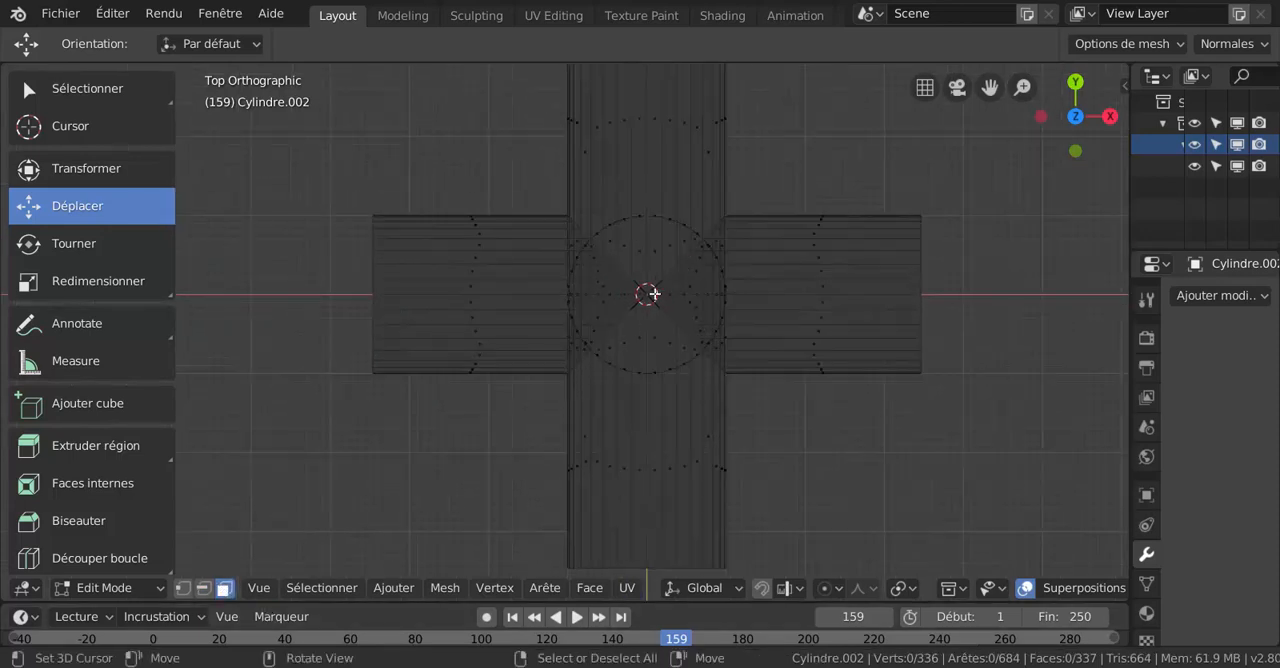
- Circle-select the faces covering the central opening of the vertical pipe in the top view
{"action": "key", "text": "c"}
{"action": "scroll", "coordinate": [650, 292], "scroll_direction": "up", "scroll_amount": 3}
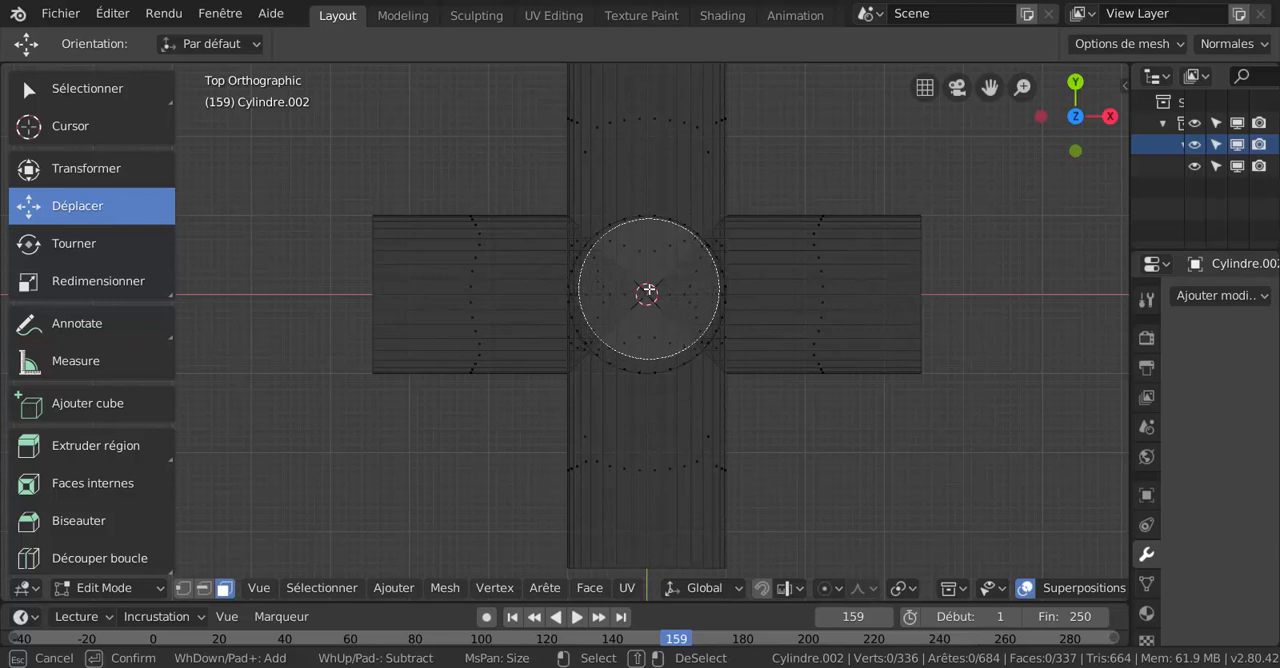
{"action": "left_click", "coordinate": [648, 290]}
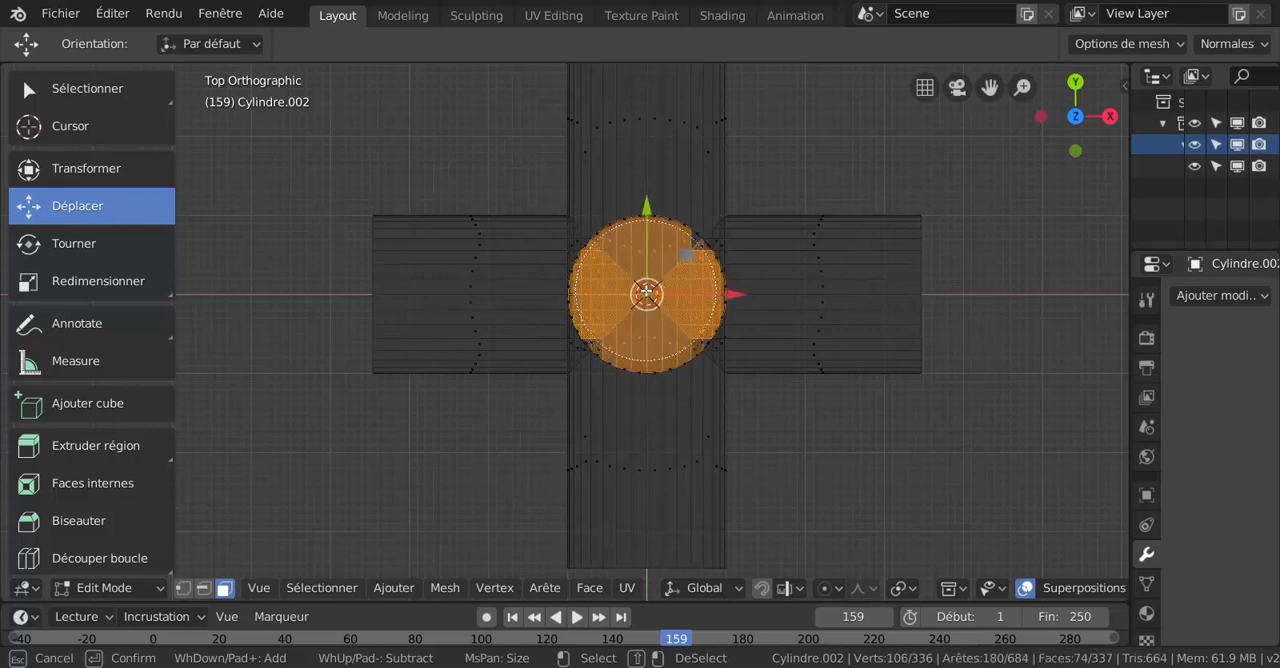
{"action": "left_click_drag", "start_coordinate": [647, 291], "coordinate": [645, 302]}
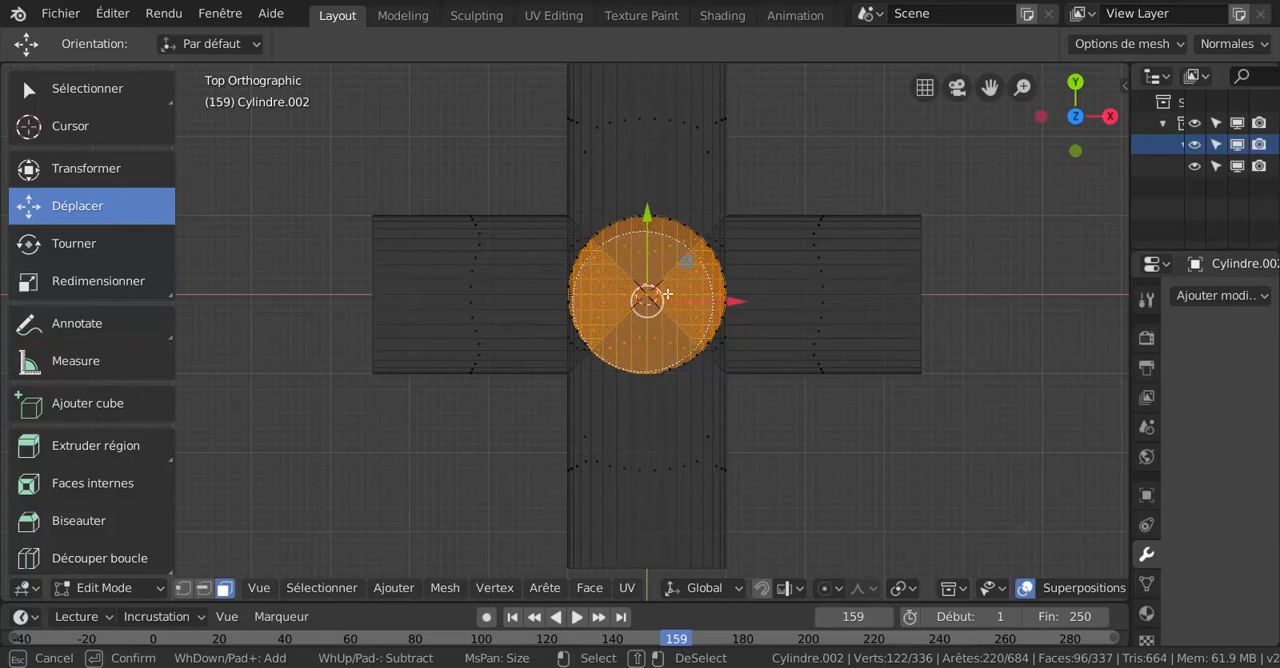
{"action": "key", "text": "Escape"}
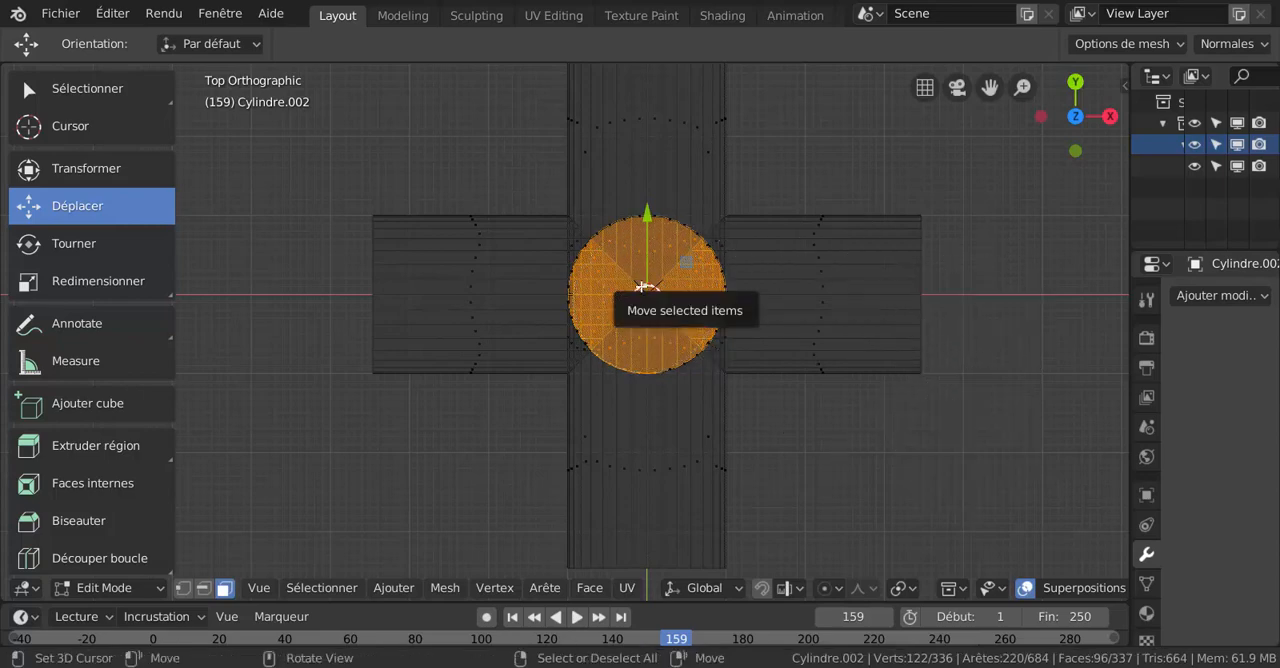
- Try to delete the selected faces, inspect the vertical pipe's walls and undo the deletion
{"action": "key", "text": "x"}
{"action": "left_click", "coordinate": [593, 330]}
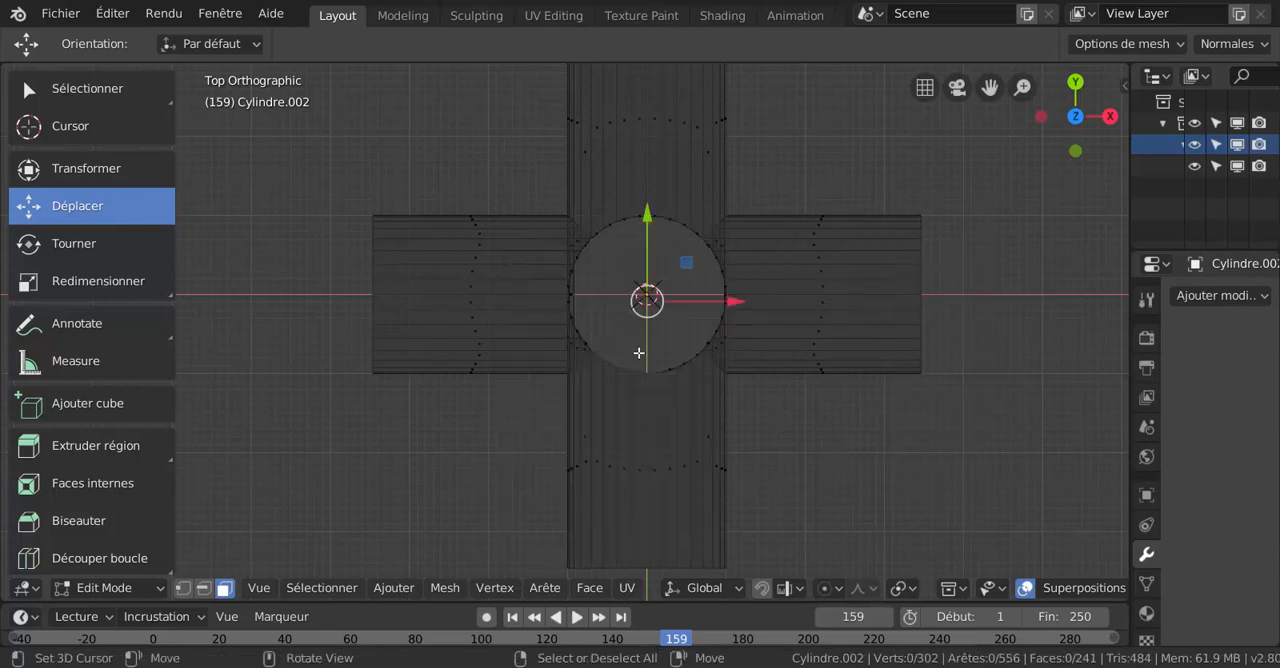
{"action": "middle_click_drag", "start_coordinate": [593, 330], "coordinate": [506, 240]}
{"action": "scroll", "coordinate": [530, 262], "scroll_direction": "down", "scroll_amount": 3}
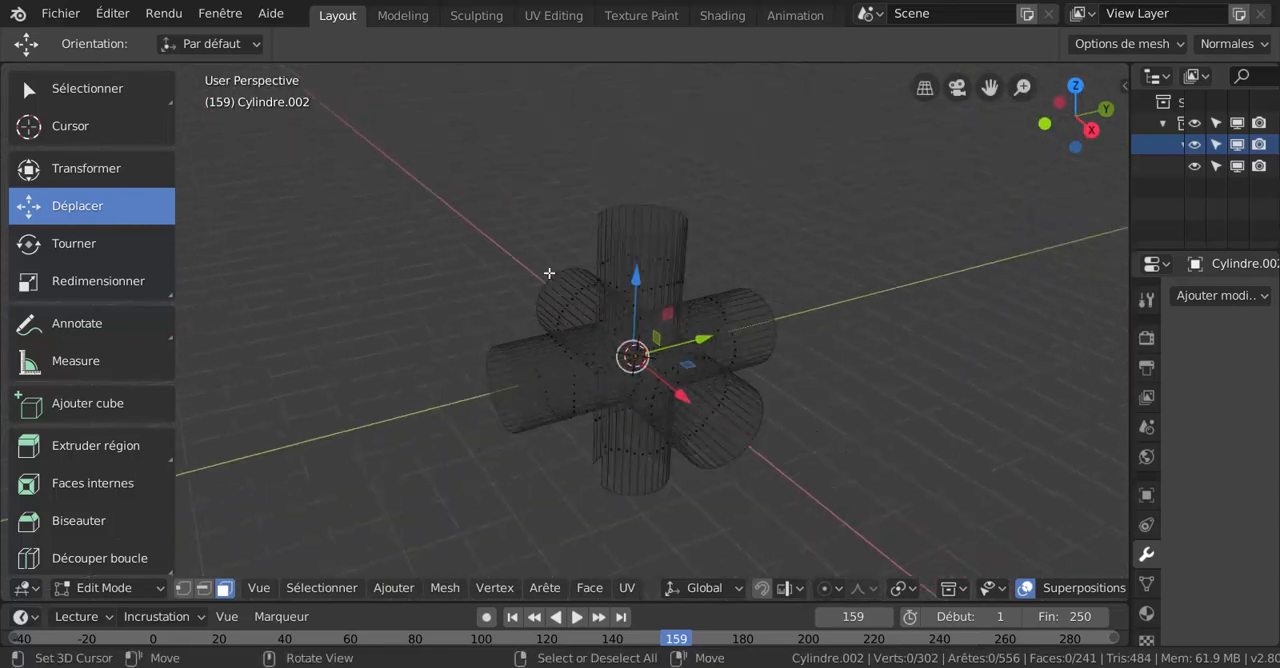
{"action": "middle_click_drag", "start_coordinate": [843, 357], "coordinate": [904, 352]}
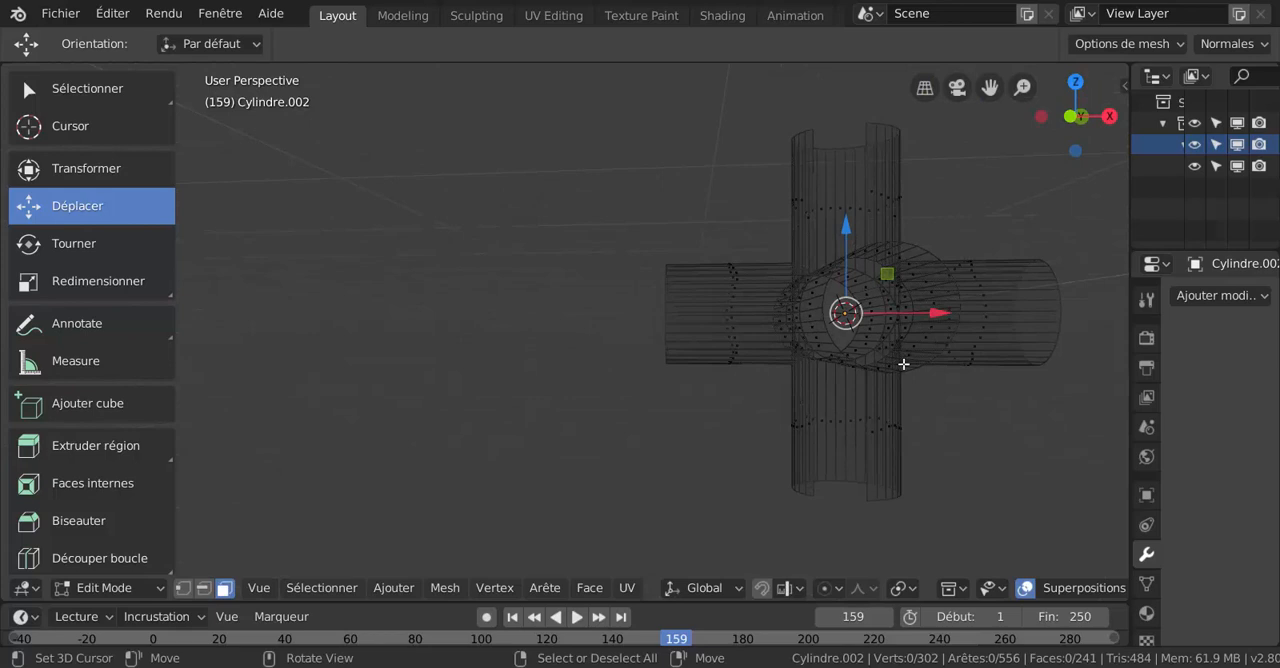
{"action": "key", "text": "alt+h"}
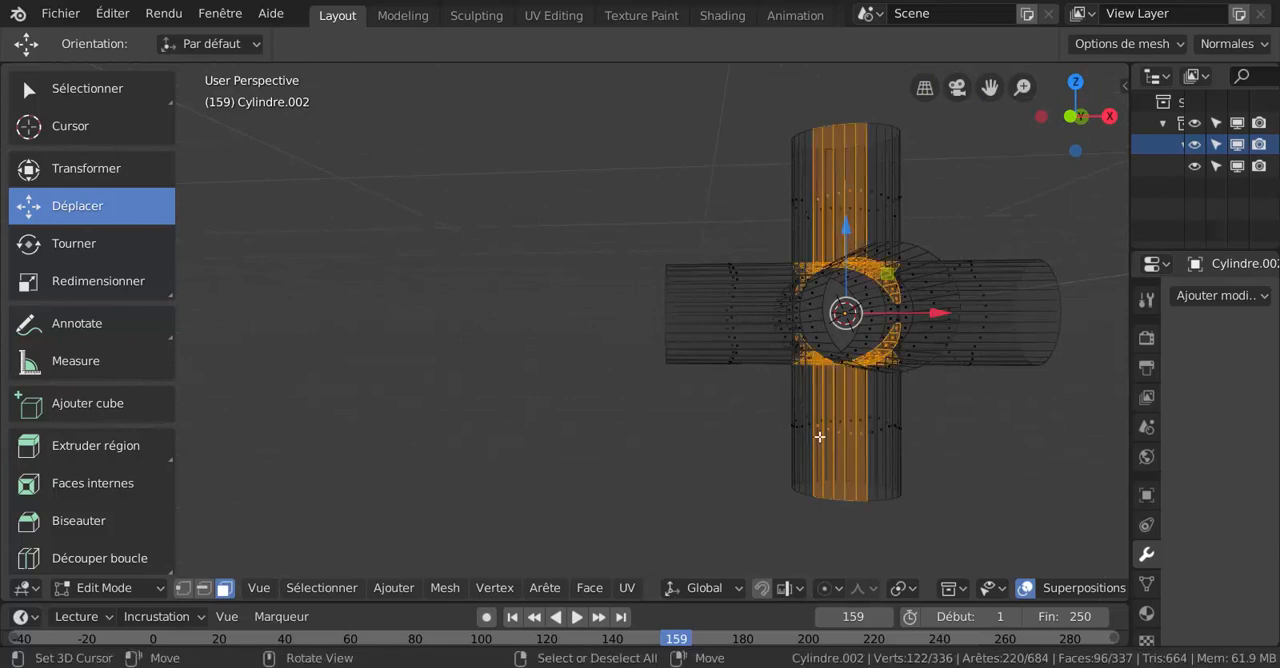
- Deselect the vertical pipe's upper and lower wall faces with circle select and delete the remaining selected faces at the junction
{"action": "key", "text": "c"}
{"action": "middle_click_drag", "start_coordinate": [814, 466], "coordinate": [860, 463]}
{"action": "middle_click_drag", "start_coordinate": [812, 132], "coordinate": [823, 157]}
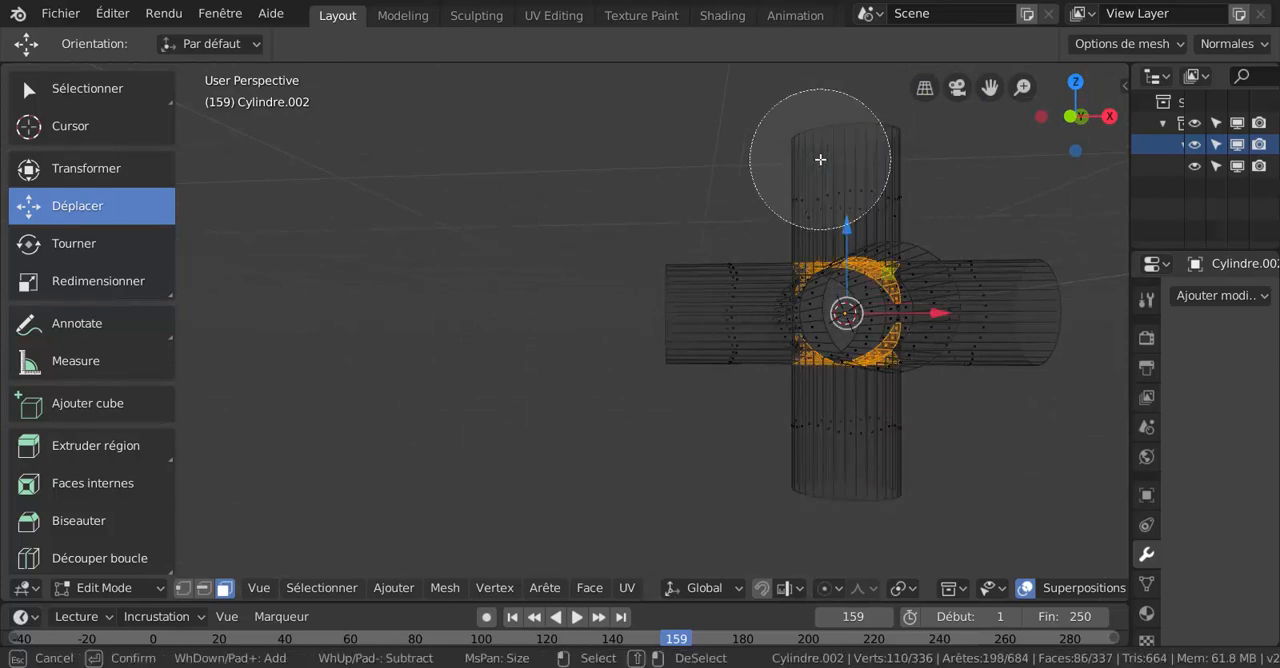
{"action": "key", "text": "Escape"}
{"action": "middle_click_drag", "start_coordinate": [603, 188], "coordinate": [476, 299], "text": "alt"}
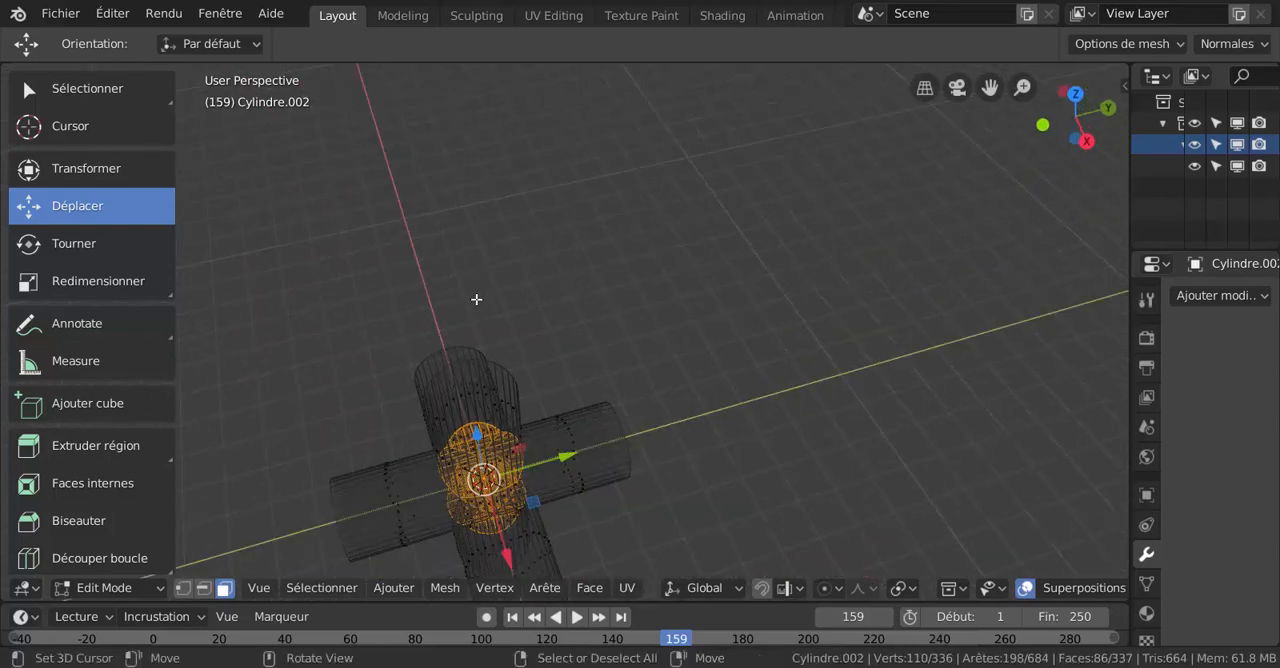
{"action": "key", "text": "KP_1"}
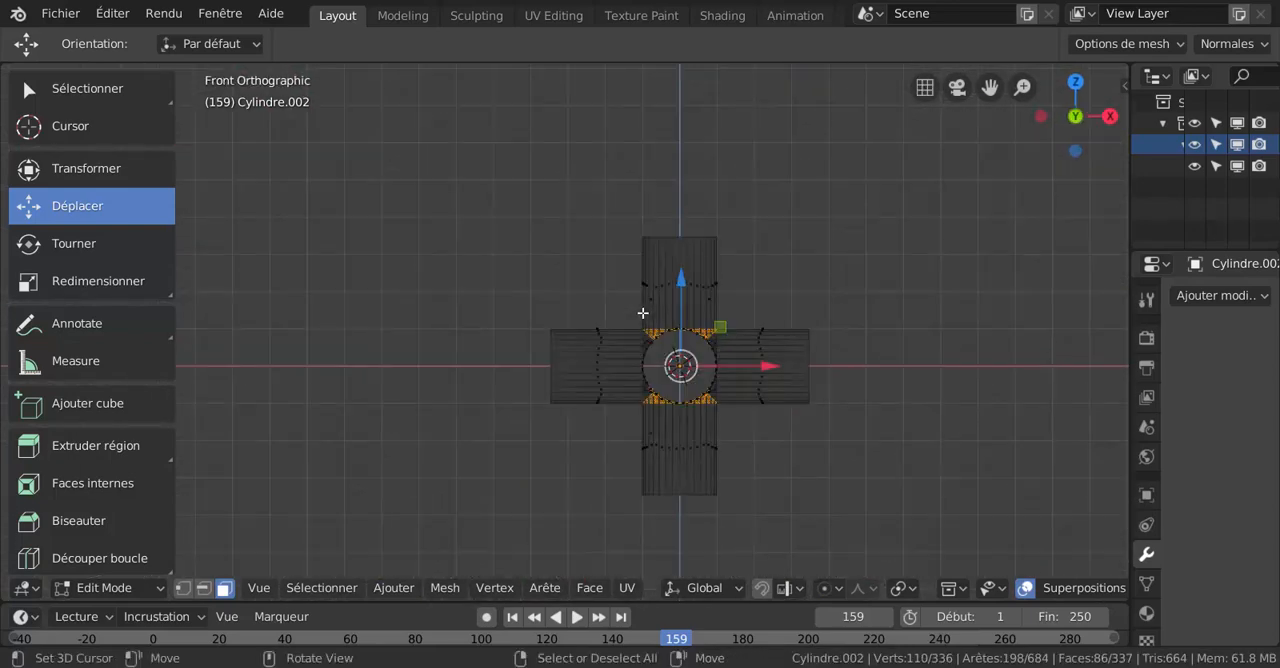
{"action": "scroll", "coordinate": [745, 368], "scroll_direction": "up", "scroll_amount": 2}
{"action": "key", "text": "x"}
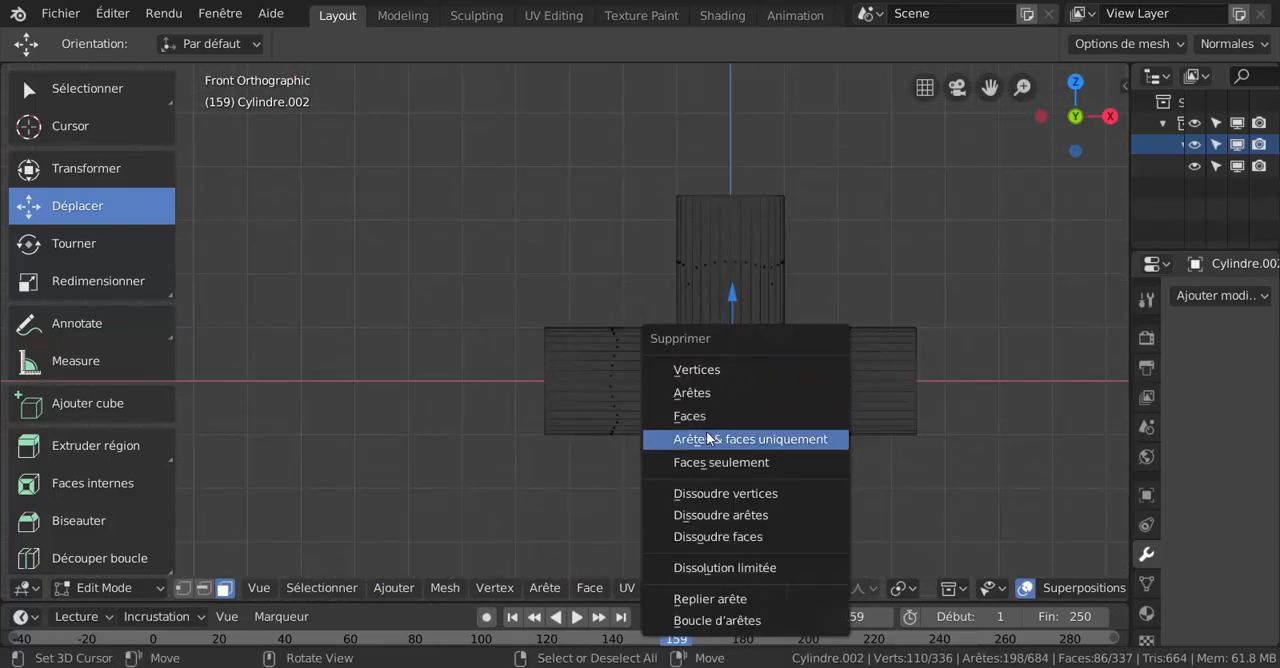
{"action": "left_click", "coordinate": [704, 420]}
{"action": "mouse_move", "coordinate": [781, 430]}
{"action": "middle_mouse_down"}
{"action": "mouse_move", "coordinate": [711, 428]}
{"action": "mouse_move", "coordinate": [686, 443]}
{"action": "middle_mouse_up"}
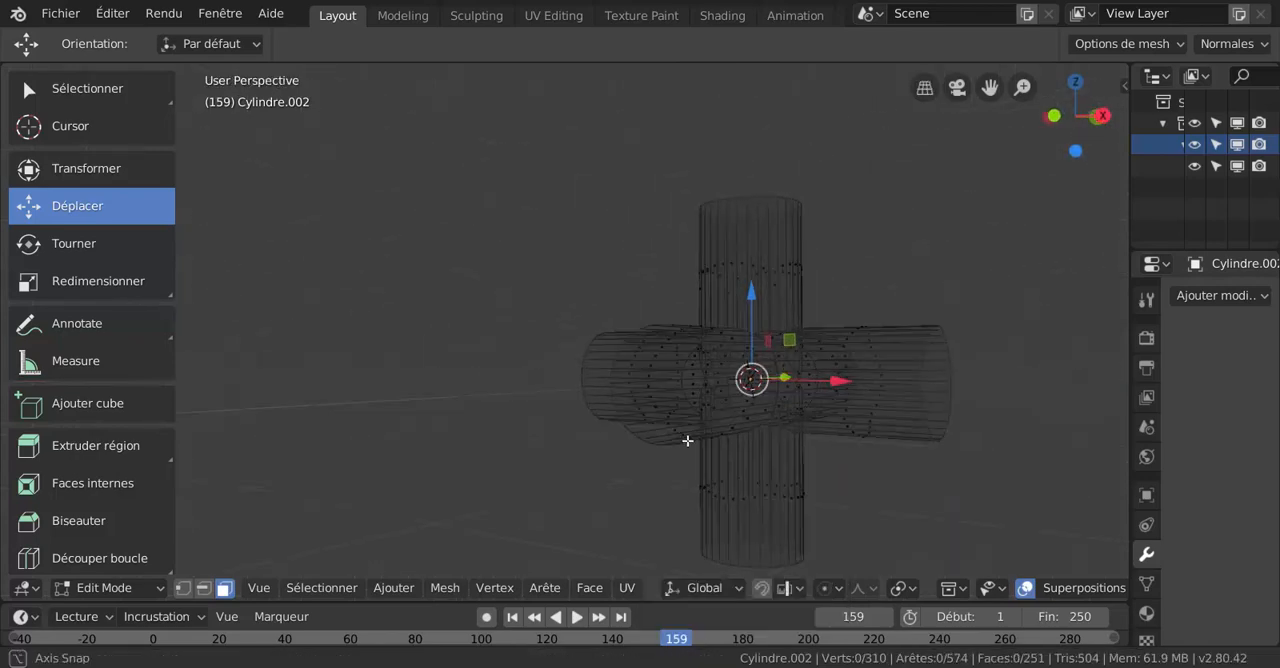
- Switch to solid shading and examine the inside of the junction through an open pipe end
{"action": "key", "text": "z"}
{"action": "left_click", "coordinate": [827, 463]}
{"action": "key", "text": "z"}
{"action": "key", "text": "4"}
{"action": "key", "text": "z"}
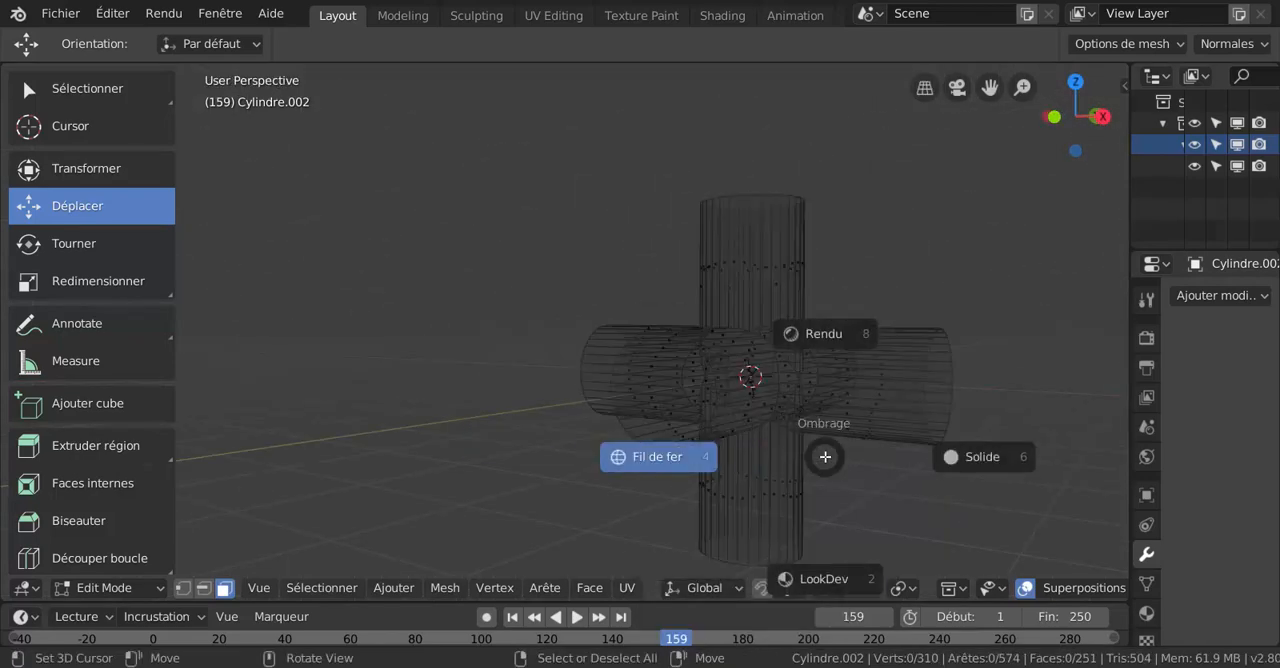
{"action": "left_click", "coordinate": [952, 457]}
{"action": "mouse_move", "coordinate": [952, 457]}
{"action": "middle_mouse_down"}
{"action": "mouse_move", "coordinate": [710, 446]}
{"action": "mouse_move", "coordinate": [746, 451]}
{"action": "mouse_move", "coordinate": [760, 486]}
{"action": "mouse_move", "coordinate": [740, 463]}
{"action": "mouse_move", "coordinate": [595, 431]}
{"action": "middle_mouse_up"}
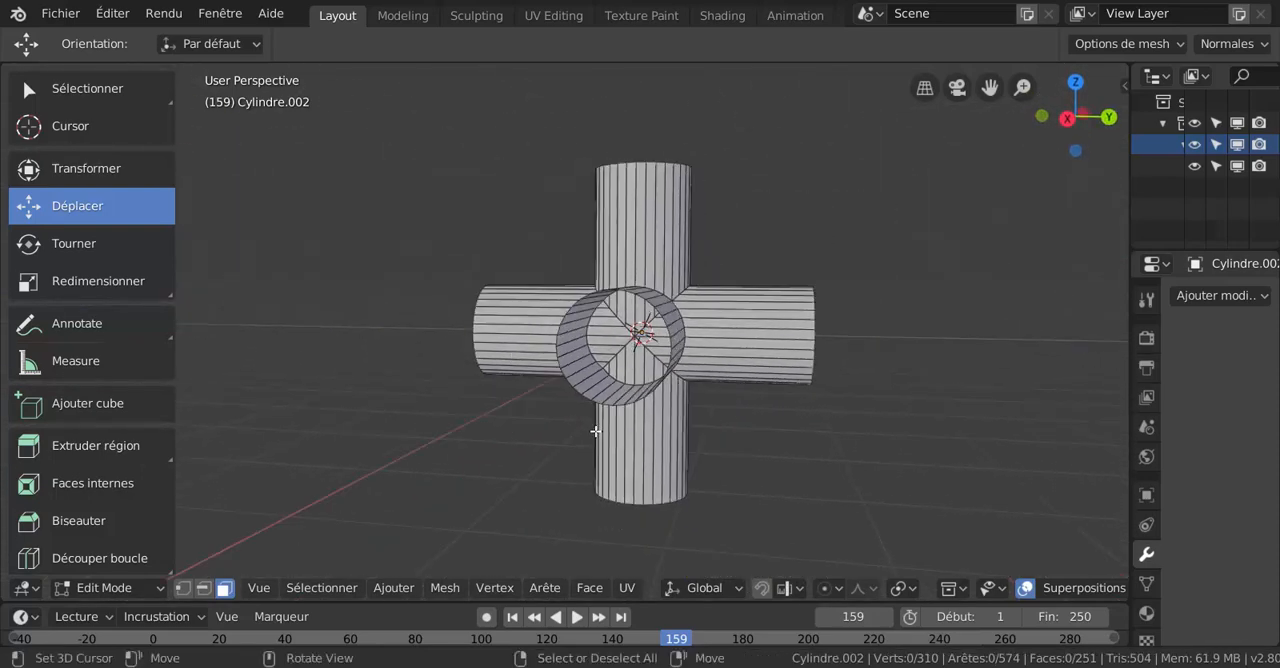
- Circle-select the faces blocking the centre of the junction in the right wireframe view and delete them
{"action": "key", "text": "KP_3"}
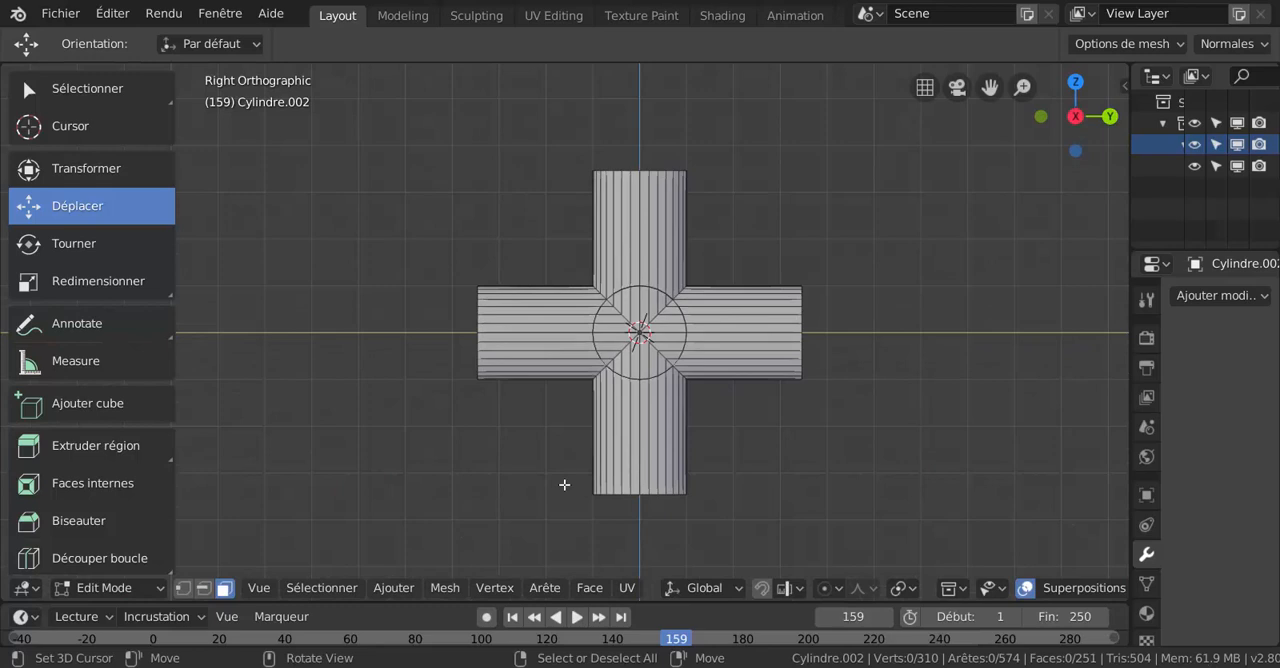
{"action": "left_click", "coordinate": [837, 467]}
{"action": "key", "text": "z"}
{"action": "left_click", "coordinate": [689, 467]}
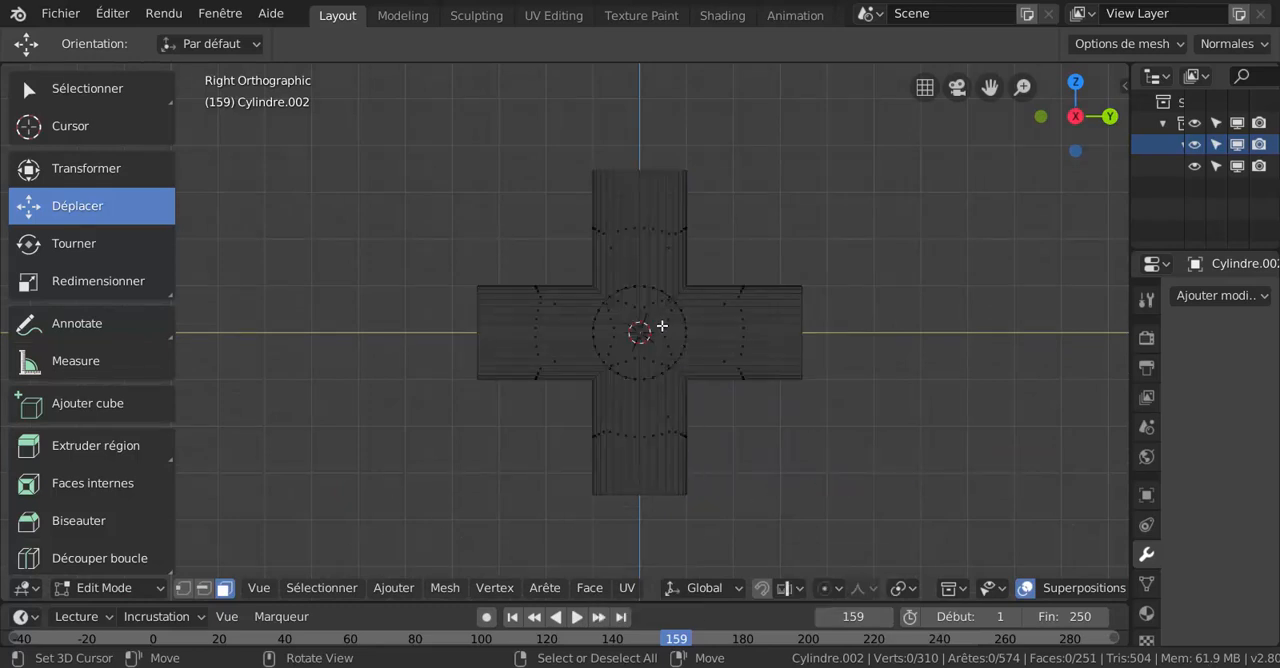
{"action": "scroll", "coordinate": [644, 331], "scroll_direction": "up", "scroll_amount": 2}
{"action": "key", "text": "c"}
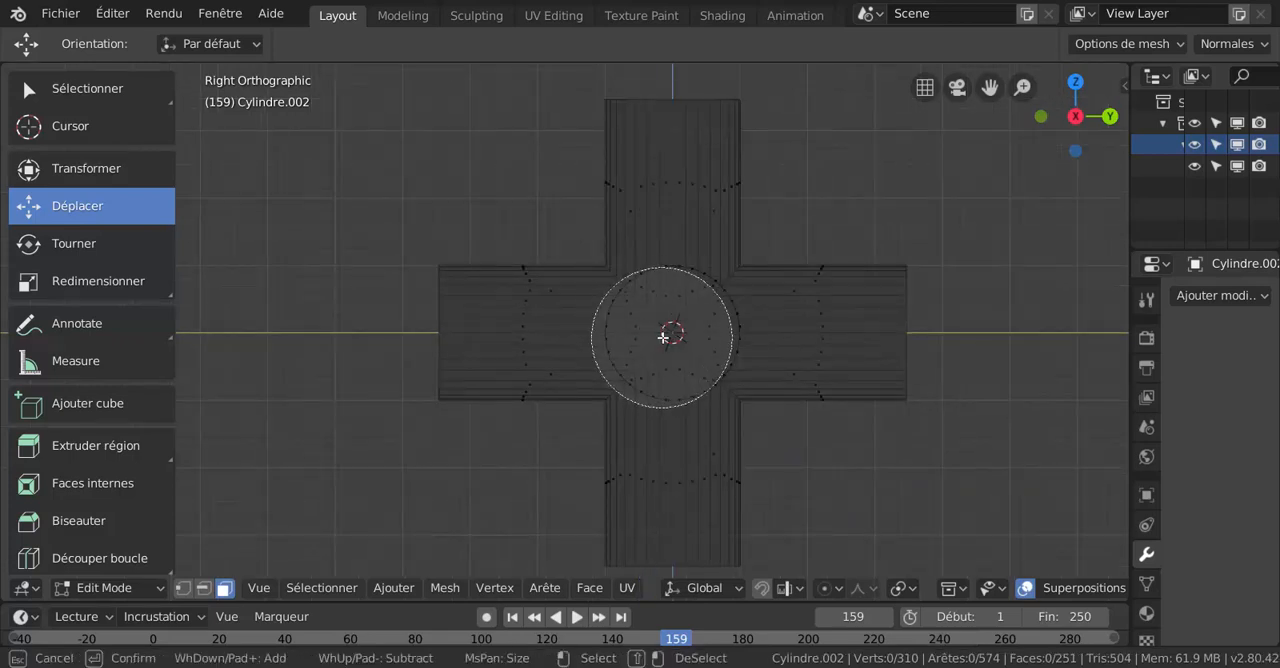
{"action": "left_click", "coordinate": [674, 330]}
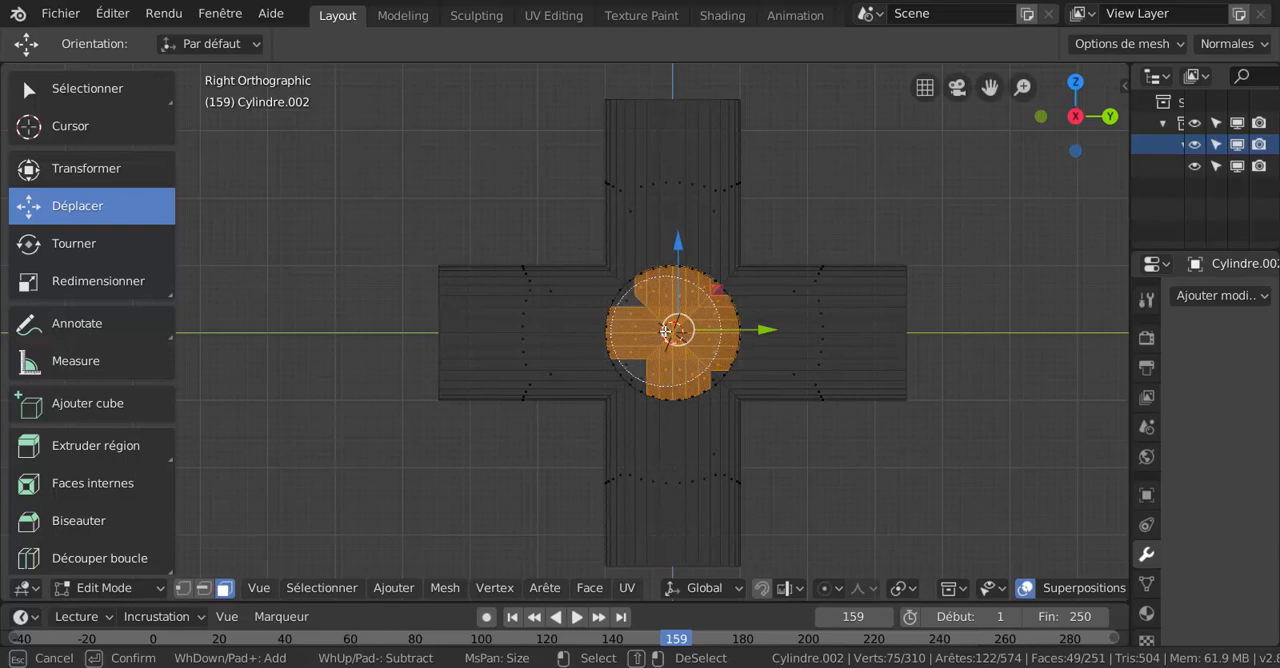
{"action": "left_click_drag", "start_coordinate": [665, 331], "coordinate": [667, 333]}
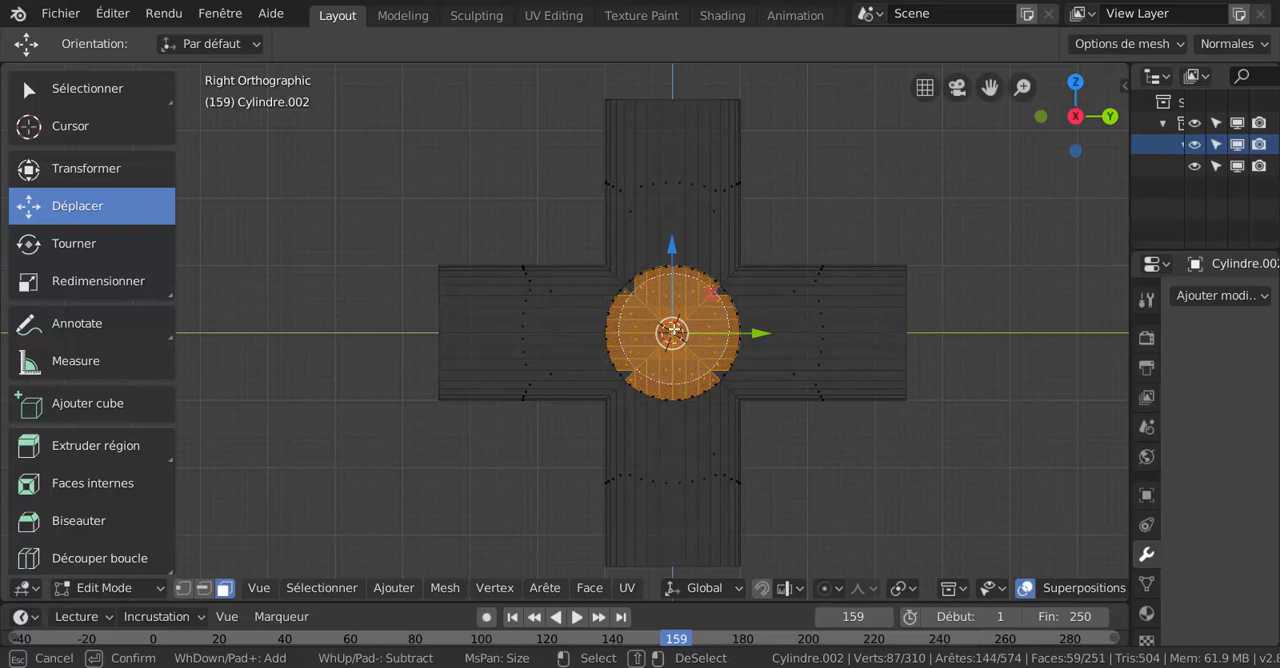
{"action": "right_click", "coordinate": [851, 308]}
{"action": "scroll", "coordinate": [979, 248], "scroll_direction": "up", "scroll_amount": 3}
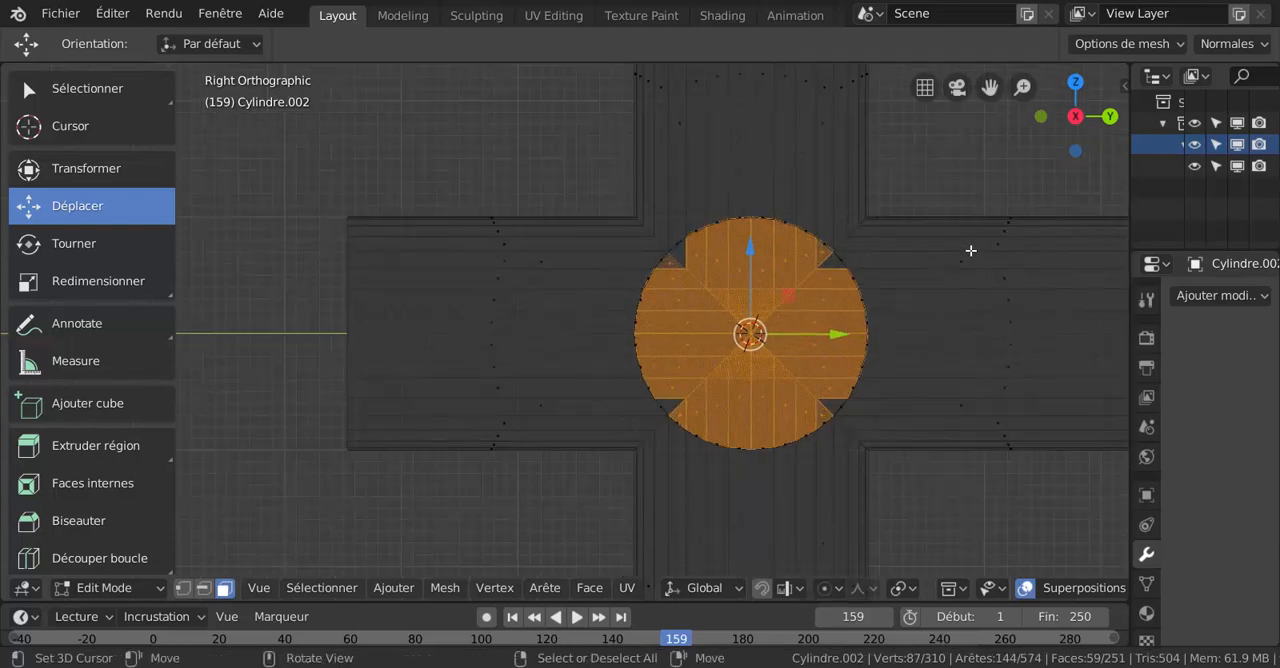
{"action": "middle_click_drag", "start_coordinate": [970, 250], "coordinate": [755, 272], "text": "shift"}
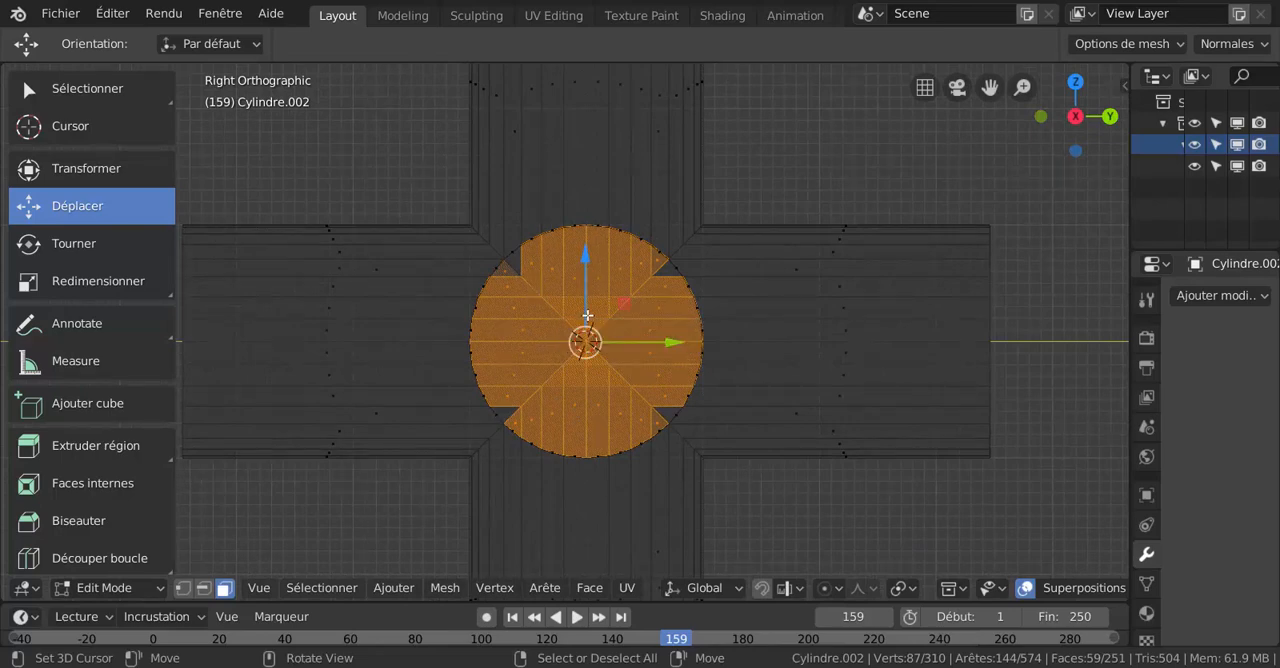
{"action": "key", "text": "x"}
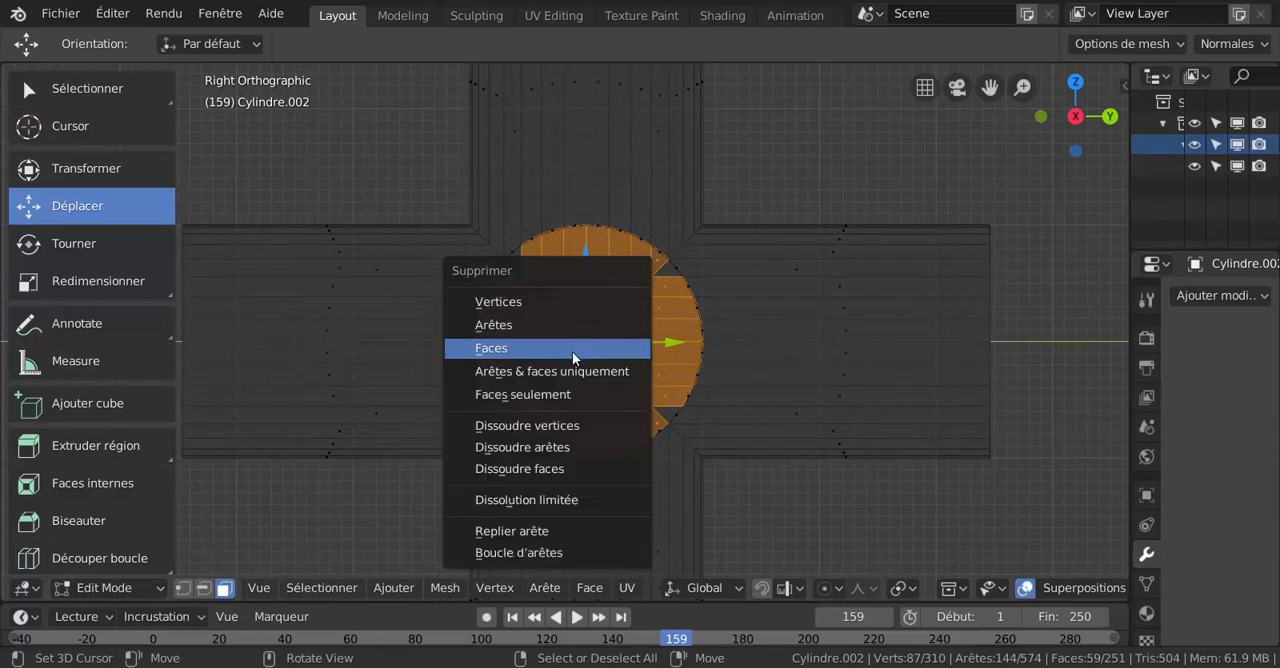
{"action": "left_click", "coordinate": [572, 350]}
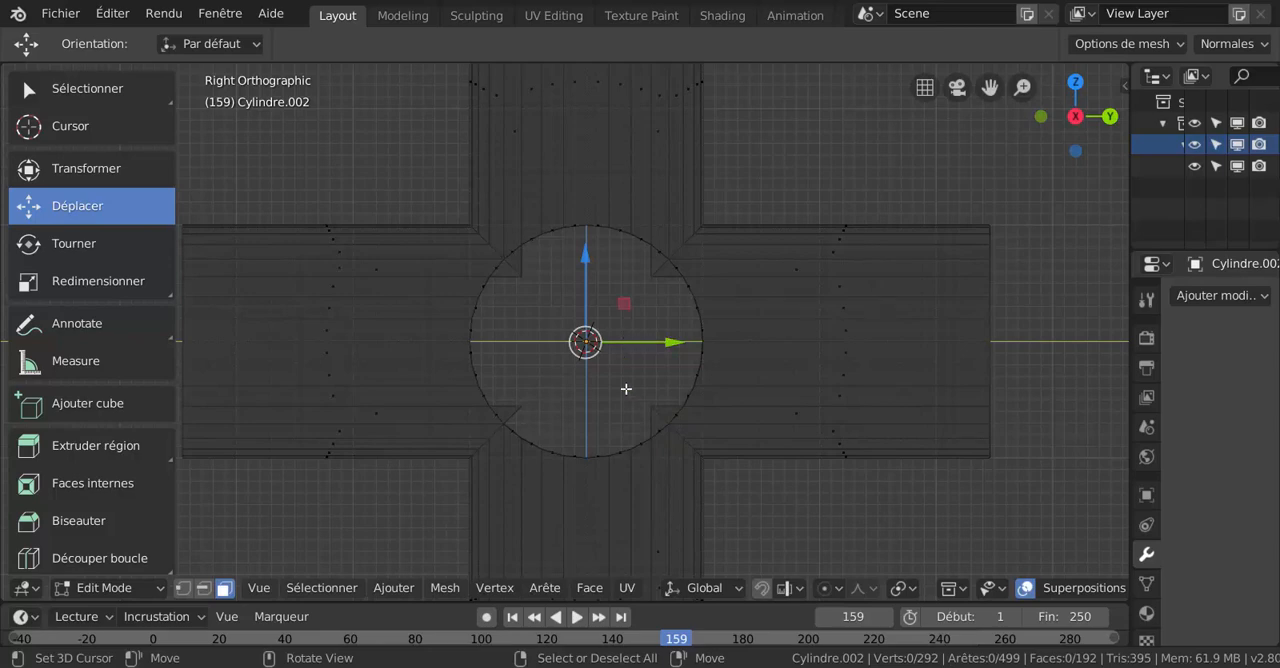
- Switch to solid shading and vertex selection mode, and examine the leftover triangular pieces inside the junction
{"action": "key", "text": "z"}
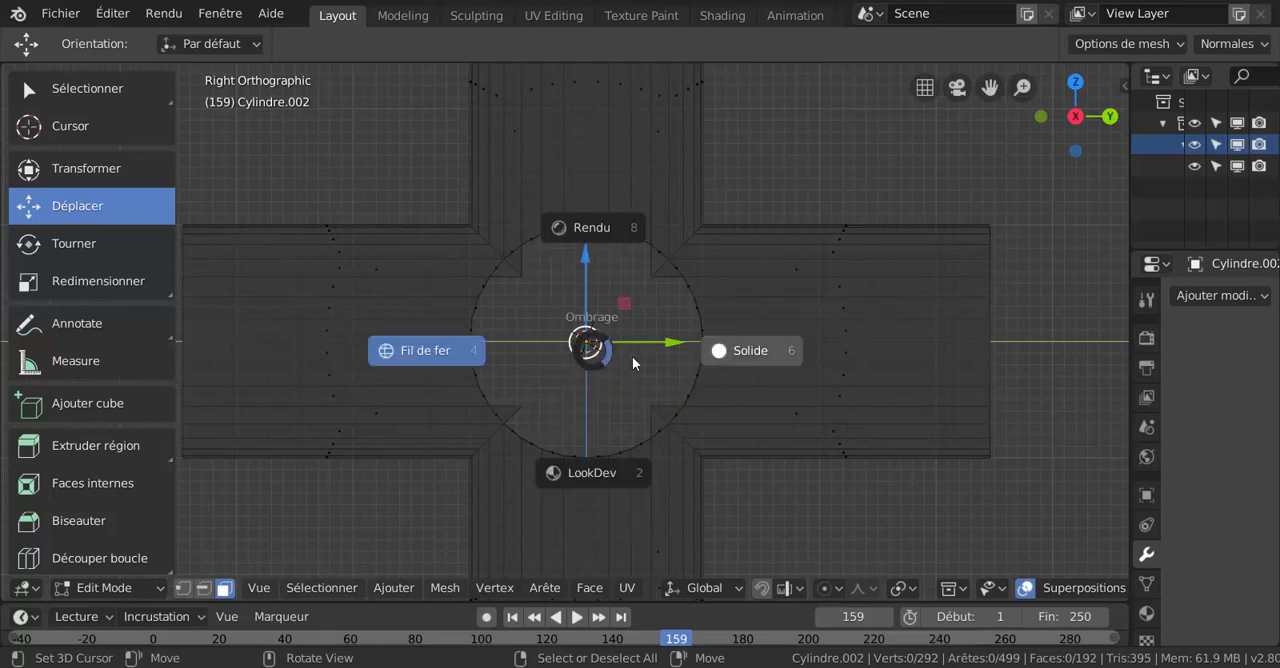
{"action": "left_click", "coordinate": [741, 354]}
{"action": "scroll", "coordinate": [617, 331], "scroll_direction": "up", "scroll_amount": 3}
{"action": "mouse_move", "coordinate": [634, 331]}
{"action": "middle_mouse_down"}
{"action": "mouse_move", "coordinate": [660, 315]}
{"action": "mouse_move", "coordinate": [654, 325]}
{"action": "middle_mouse_up"}
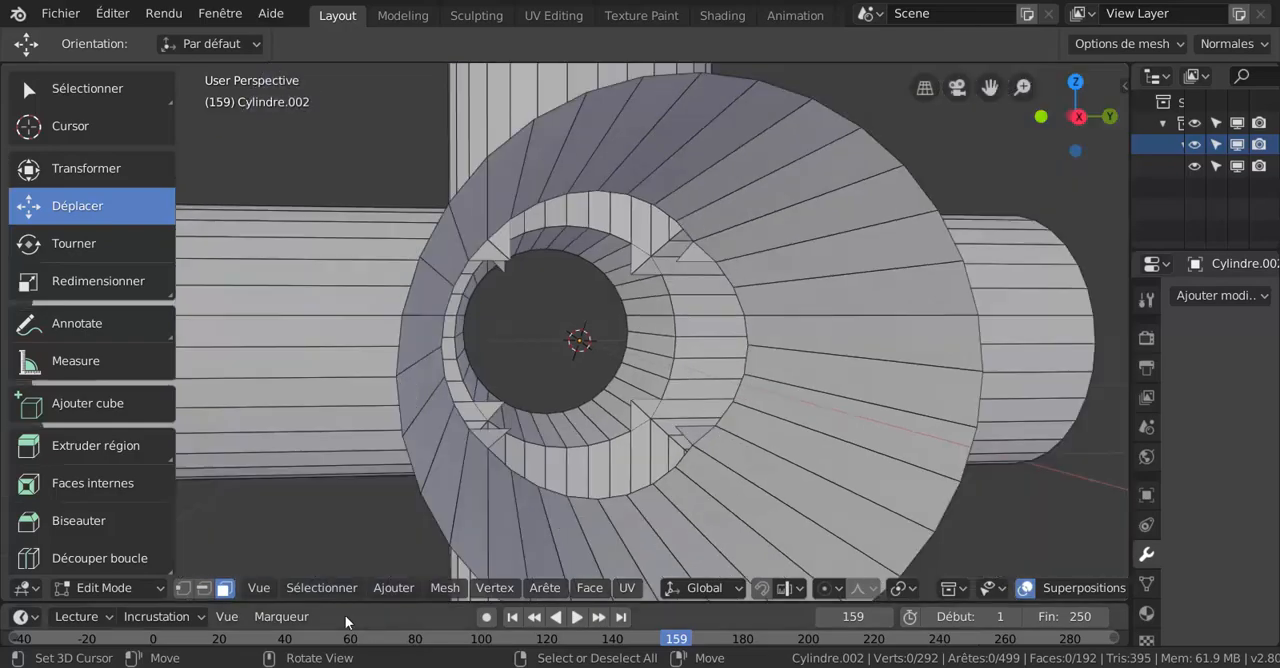
{"action": "middle_click_drag", "start_coordinate": [686, 285], "coordinate": [736, 238]}
{"action": "scroll", "coordinate": [736, 238], "scroll_direction": "up", "scroll_amount": 1}
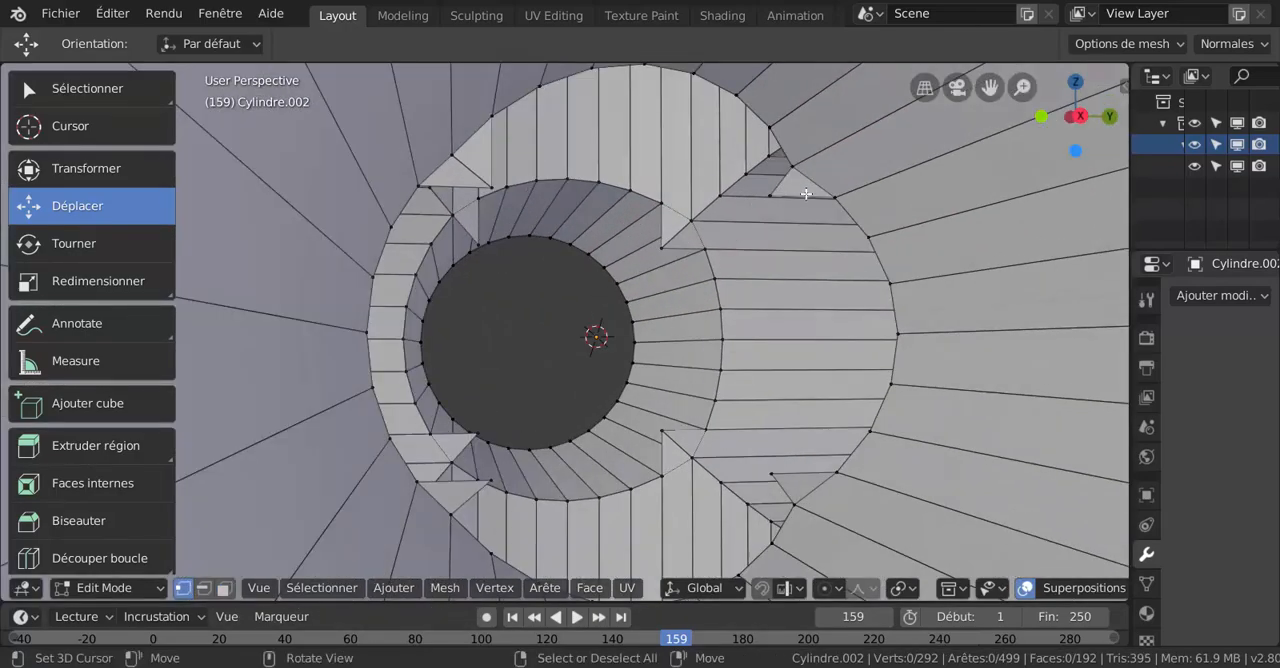
- Select the tip vertex of a leftover triangle and examine the stray pieces inside the junction from several angles
{"action": "right_click", "coordinate": [778, 195]}
{"action": "key", "text": "g"}
{"action": "right_click", "coordinate": [749, 254]}
{"action": "middle_click_drag", "start_coordinate": [795, 231], "coordinate": [747, 248]}
{"action": "scroll", "coordinate": [715, 251], "scroll_direction": "down", "scroll_amount": 2}
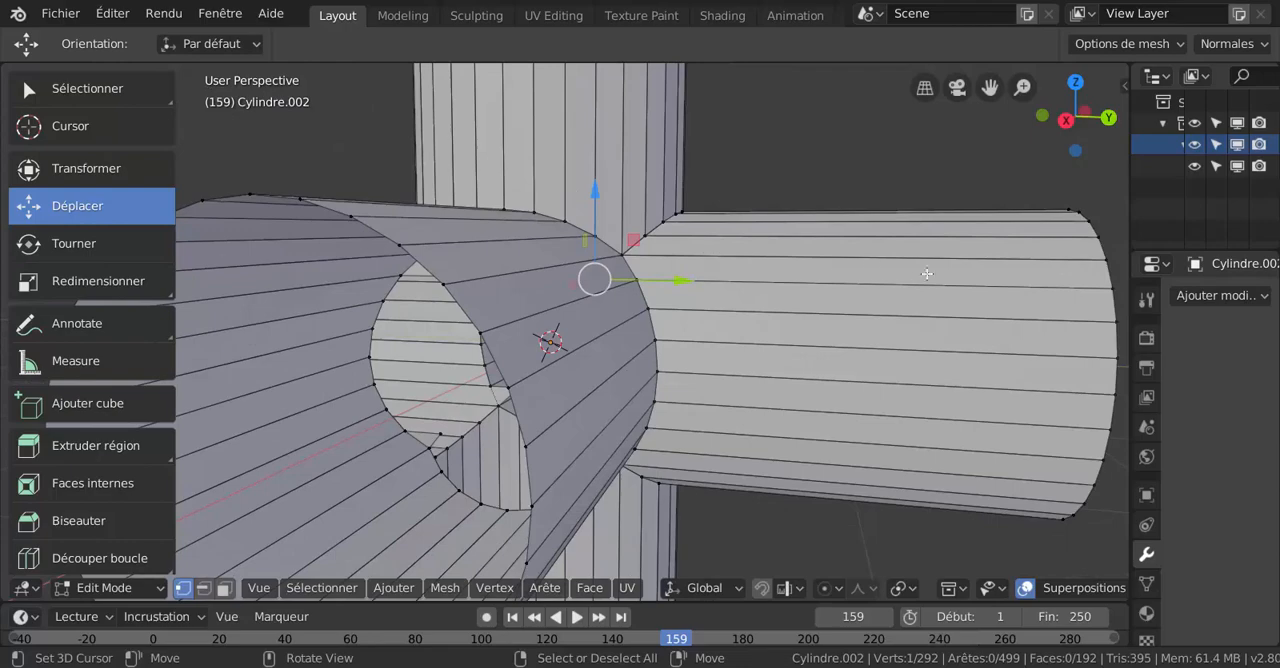
{"action": "middle_click_drag", "start_coordinate": [890, 267], "coordinate": [826, 268]}
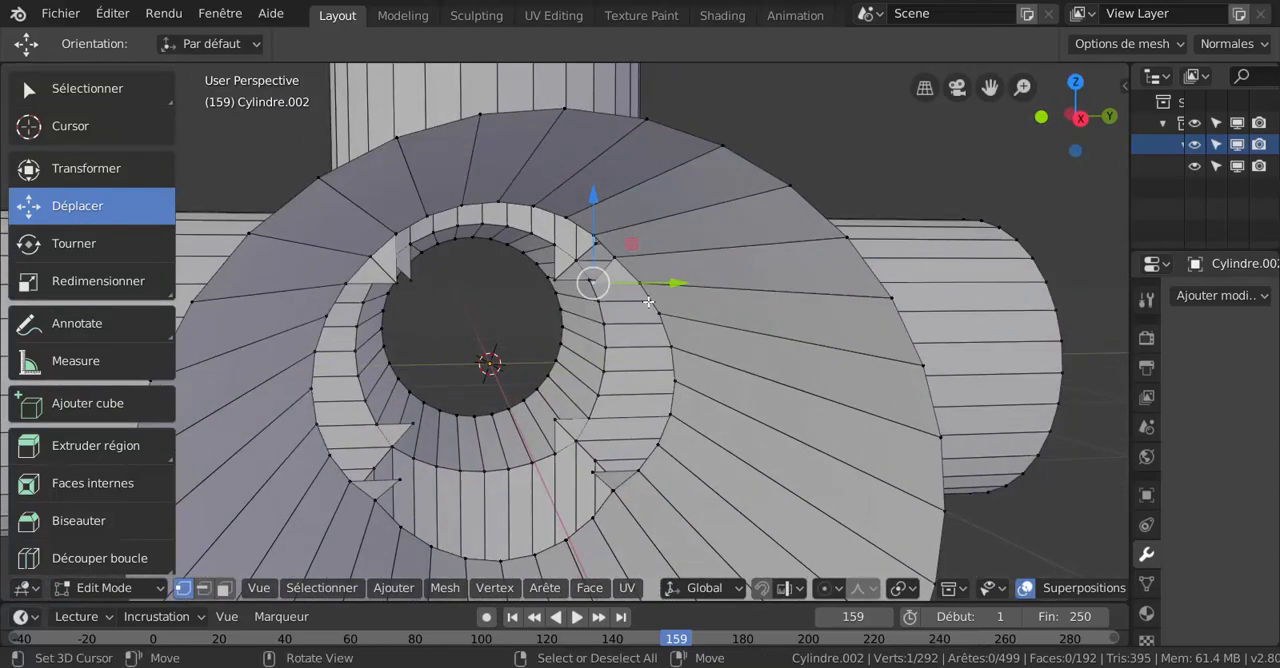
{"action": "scroll", "coordinate": [605, 285], "scroll_direction": "down", "scroll_amount": 5}
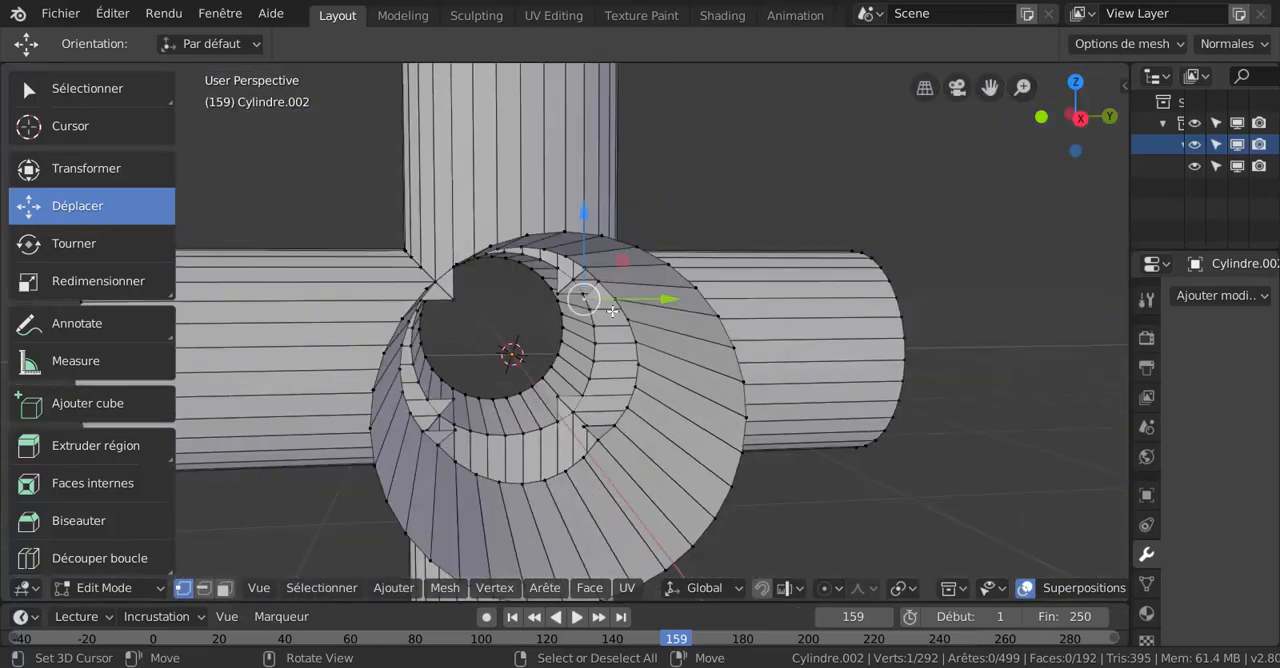
{"action": "middle_click_drag", "start_coordinate": [583, 325], "coordinate": [600, 330]}
- Circle-select the stray triangle tips inside the central opening in the right wireframe view and delete their vertices
{"action": "key", "text": "KP_3"}
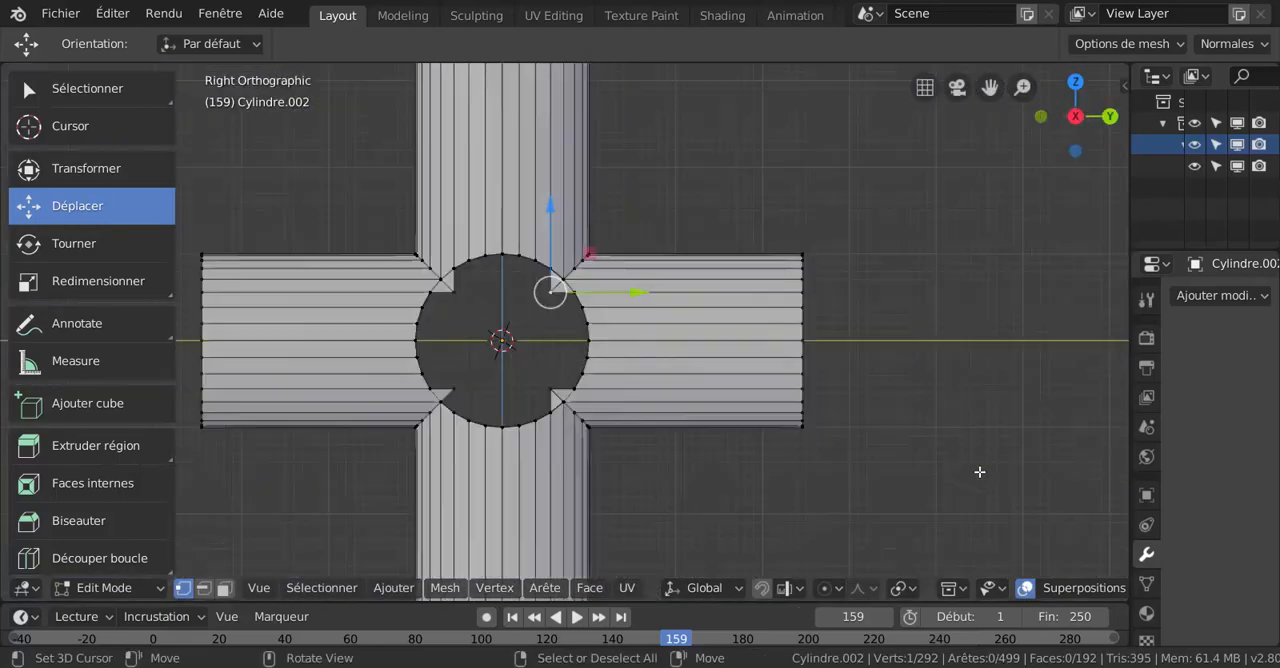
{"action": "key", "text": "z"}
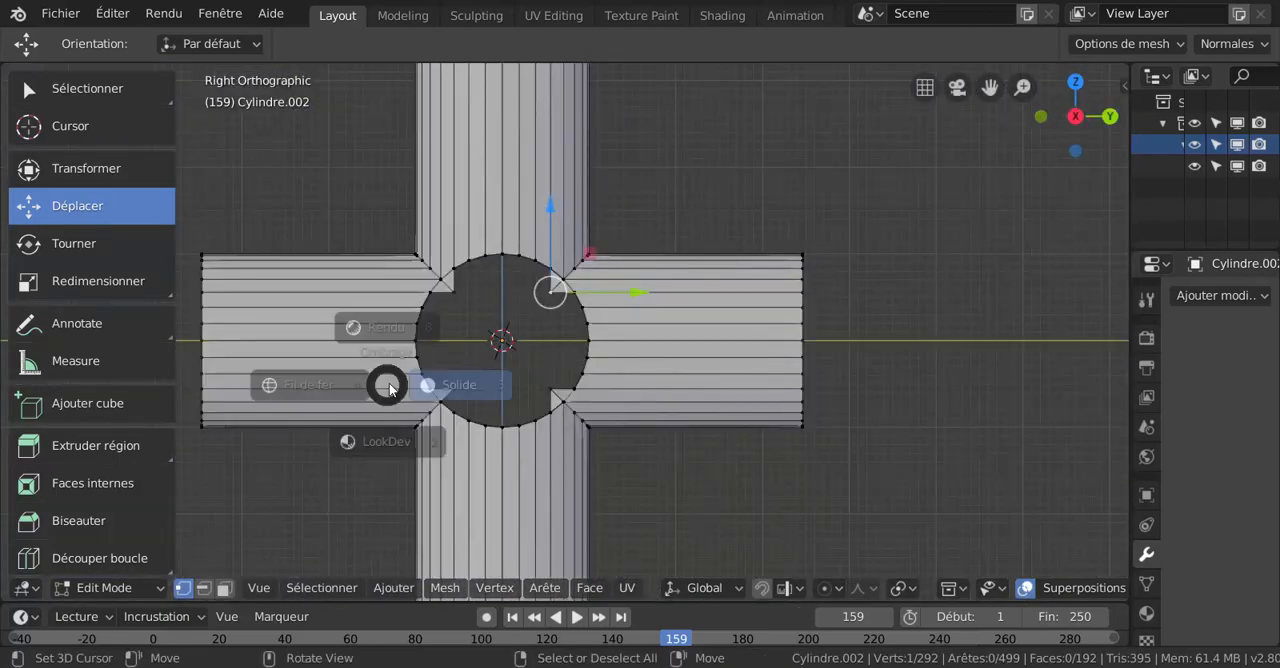
{"action": "left_click", "coordinate": [237, 385]}
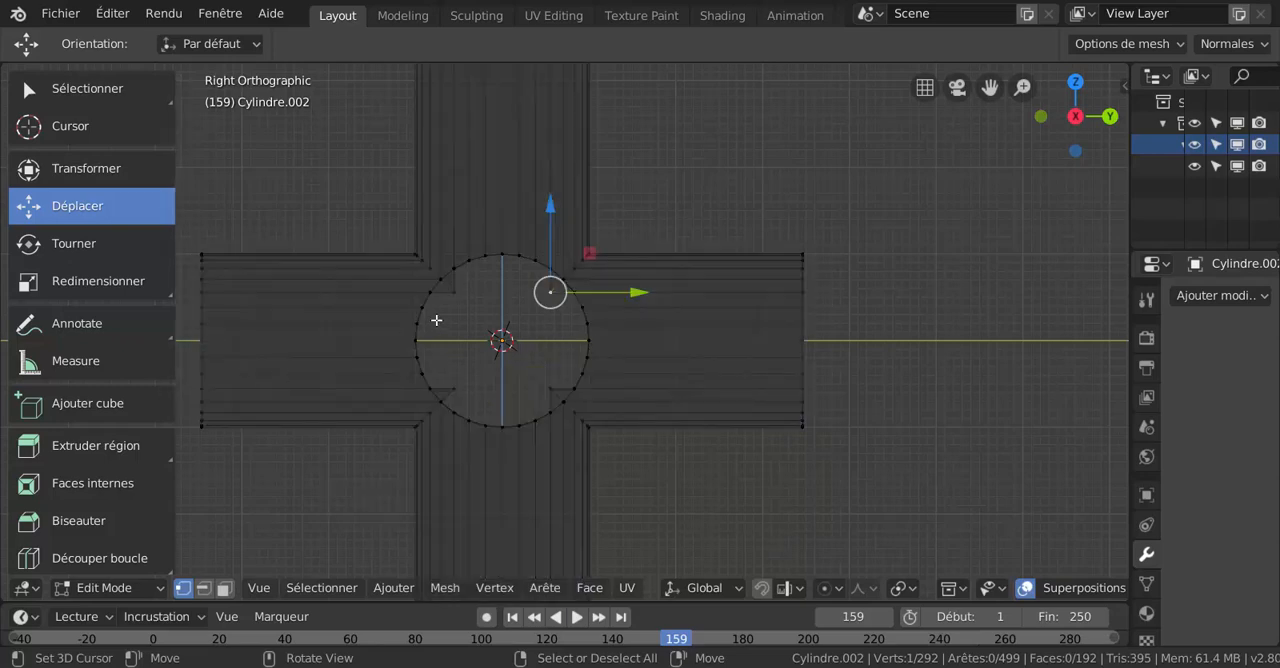
{"action": "key", "text": "c"}
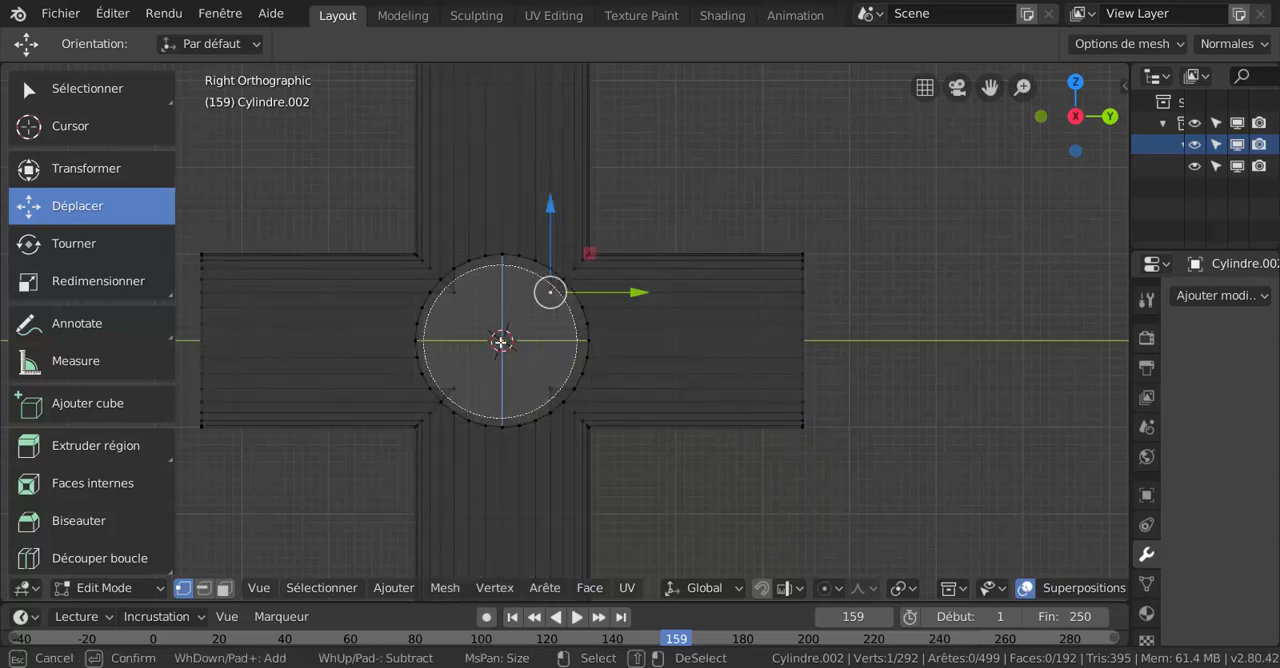
{"action": "key", "text": "Escape"}
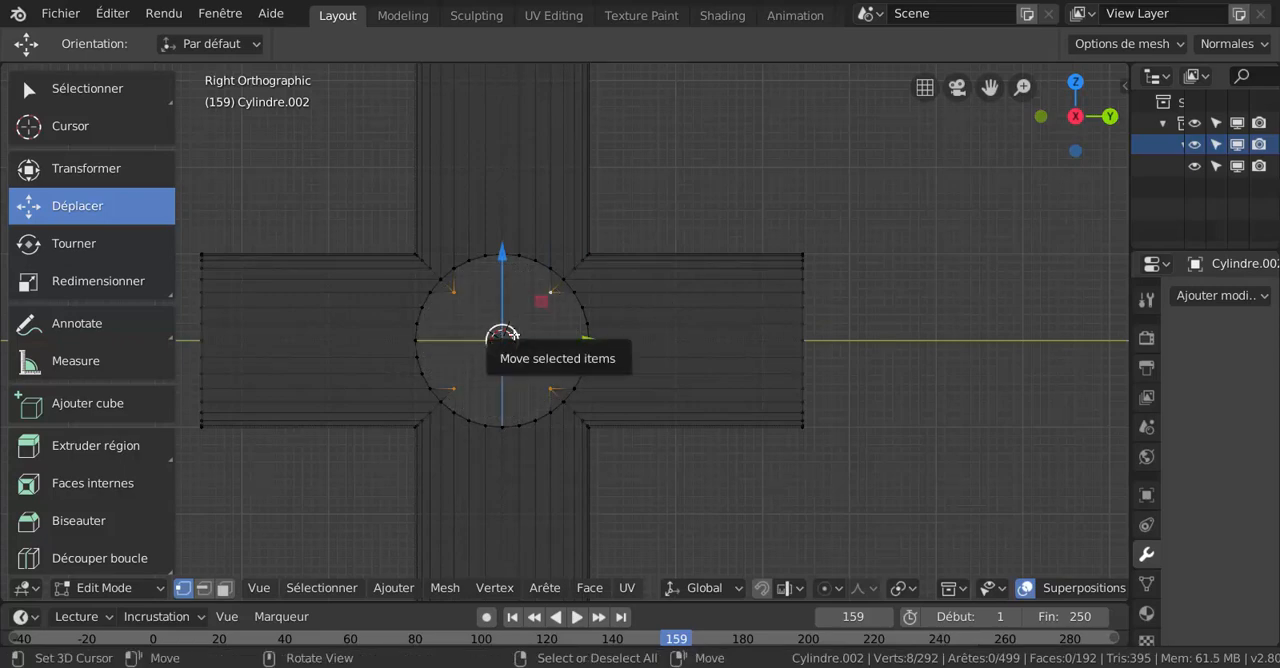
{"action": "key", "text": "x"}
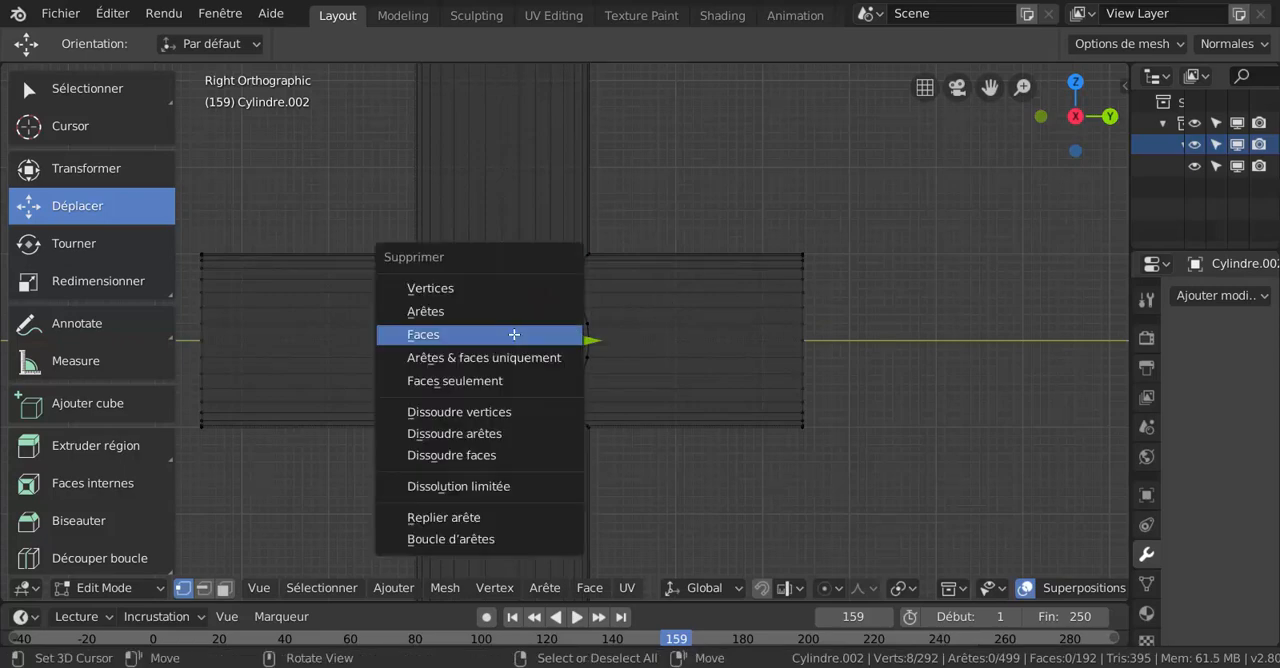
{"action": "left_click", "coordinate": [478, 289]}
- In solid shading and edge selection mode, fill the upper gap on the positive Y pipe between its two bordering edges
{"action": "middle_click_drag", "start_coordinate": [879, 307], "coordinate": [855, 326]}
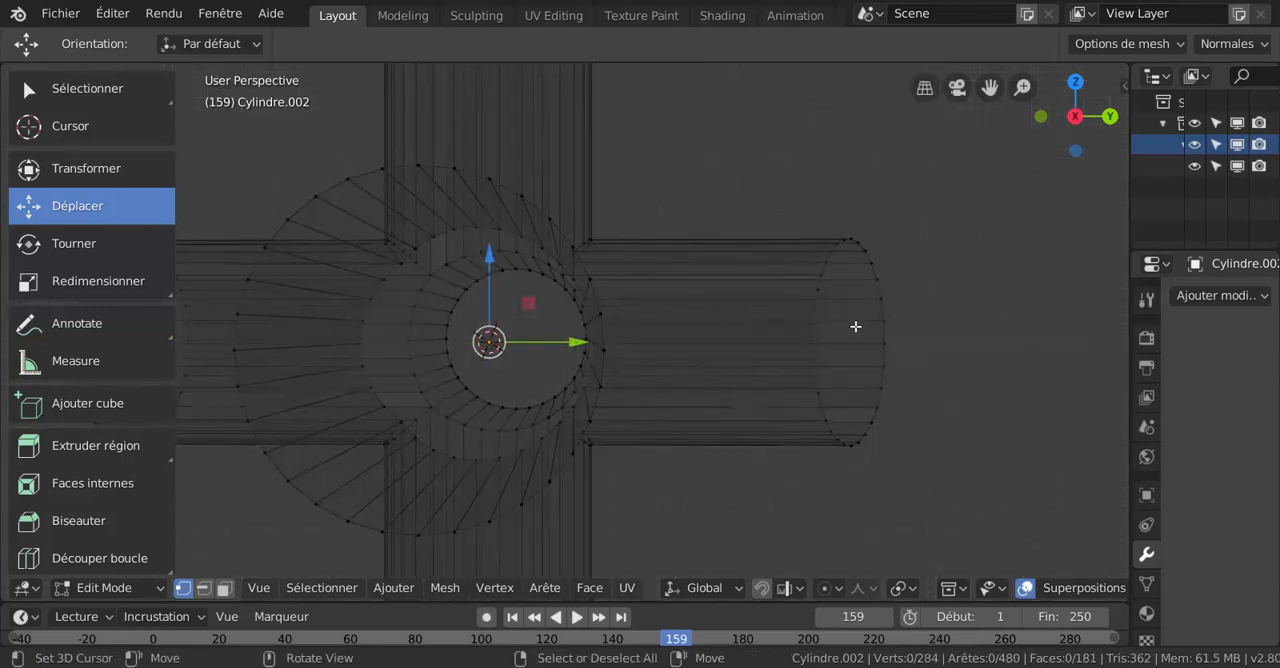
{"action": "key", "text": "z"}
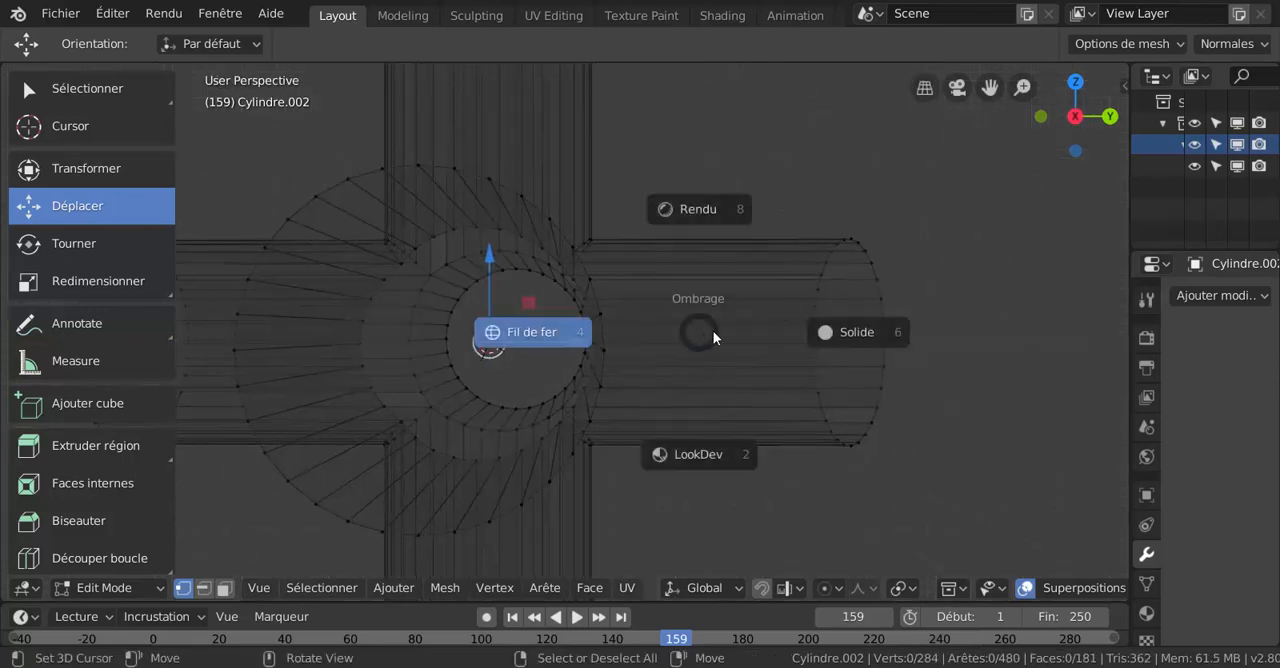
{"action": "left_click", "coordinate": [851, 334]}
{"action": "middle_click_drag", "start_coordinate": [731, 328], "coordinate": [656, 395]}
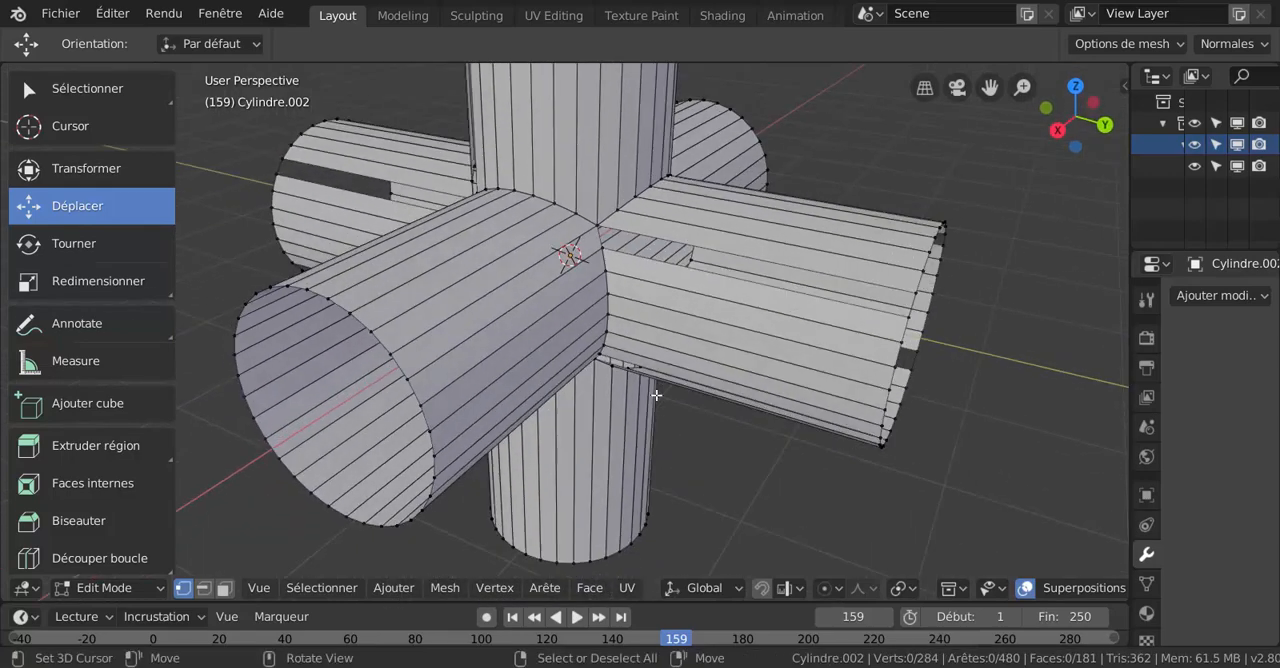
{"action": "left_click", "coordinate": [204, 588]}
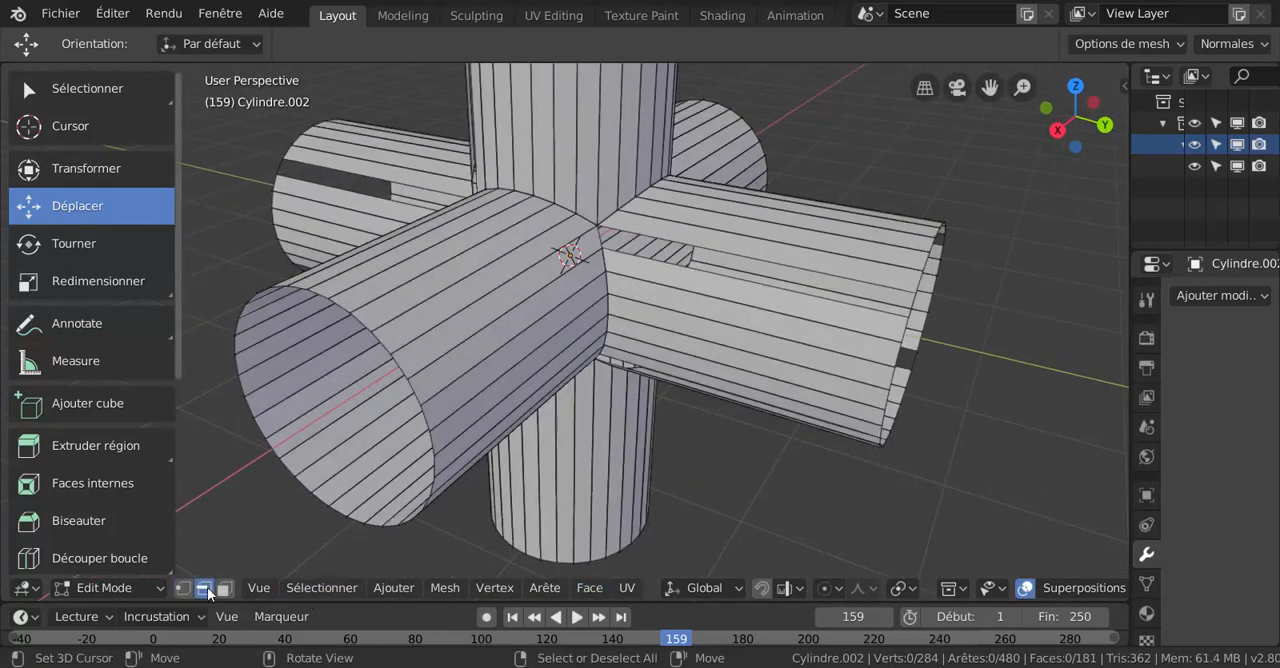
{"action": "left_click", "coordinate": [673, 263], "text": "shift"}
{"action": "middle_click_drag", "start_coordinate": [669, 285], "coordinate": [547, 333]}
{"action": "mouse_move", "coordinate": [547, 333]}
{"action": "middle_mouse_down"}
{"action": "mouse_move", "coordinate": [536, 365]}
{"action": "mouse_move", "coordinate": [556, 349]}
{"action": "middle_mouse_up"}
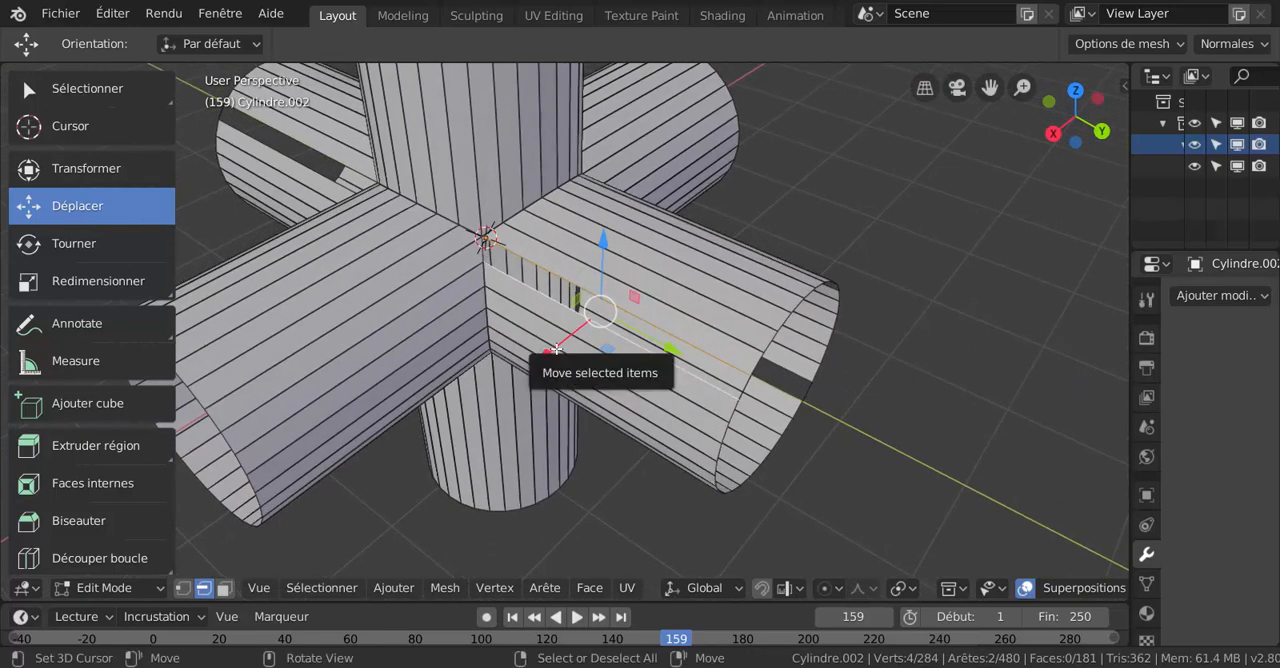
{"action": "key", "text": "f"}
- Fill the remaining long gaps in the positive Y pipe's wall with faces between their bordering edges
{"action": "middle_click_drag", "start_coordinate": [598, 312], "coordinate": [750, 410]}
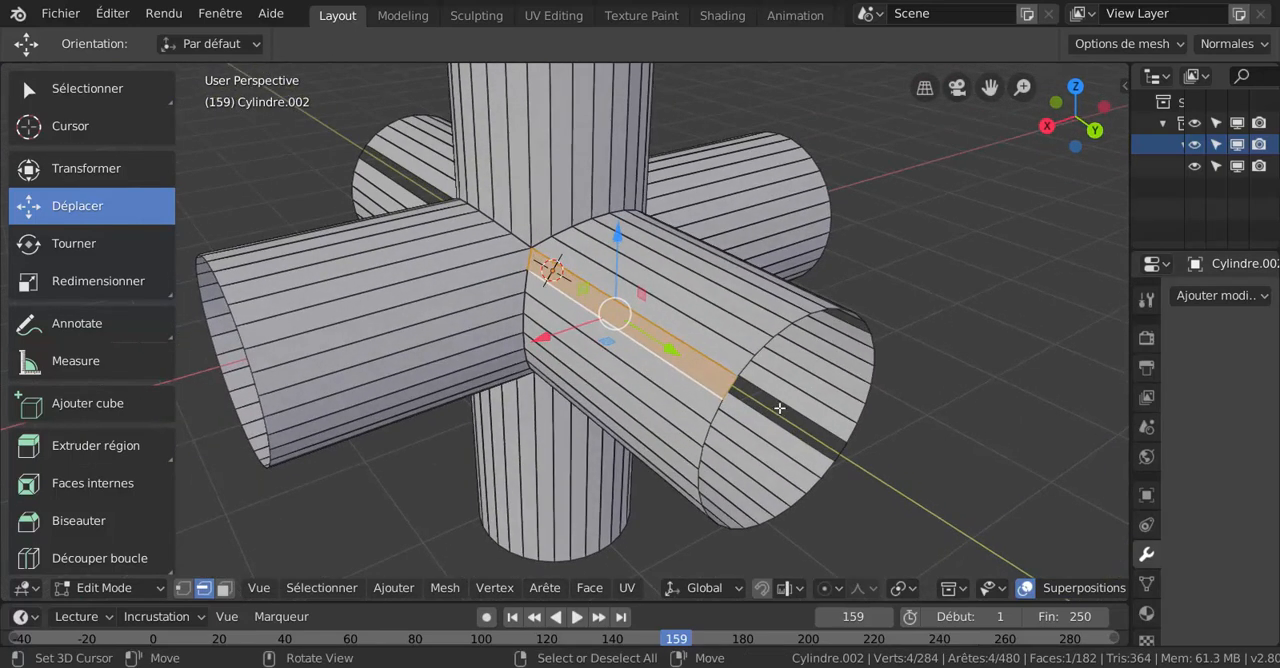
{"action": "left_click", "coordinate": [777, 410]}
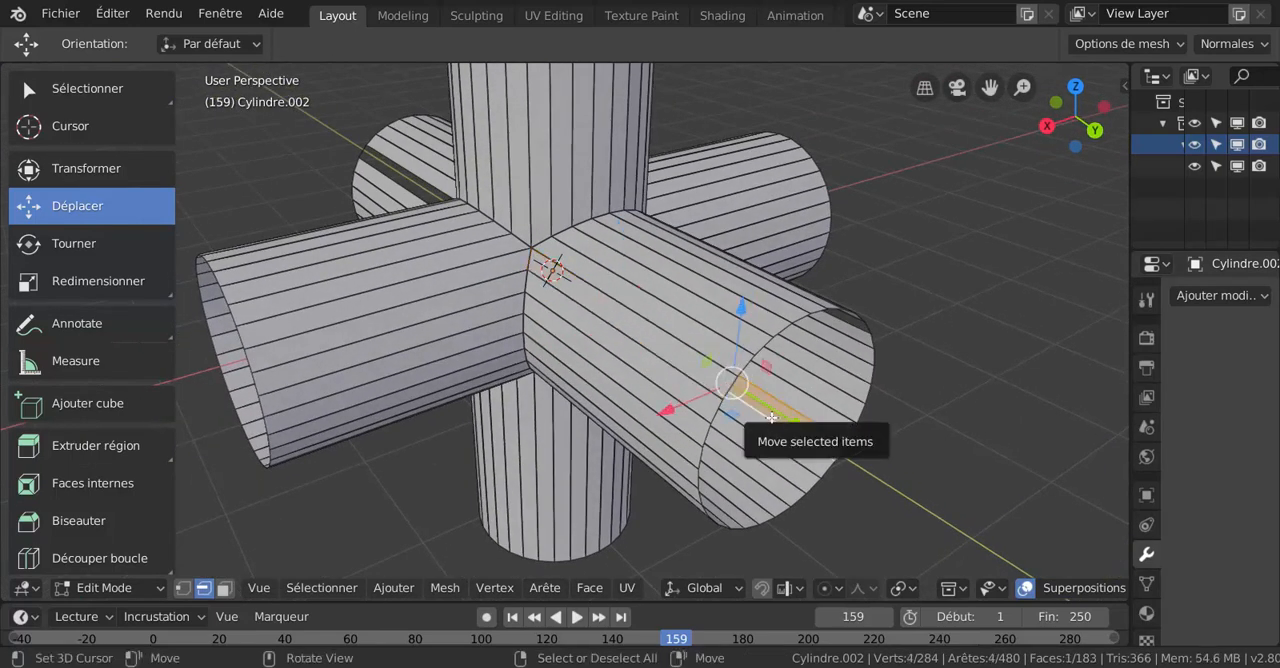
{"action": "middle_click_drag", "start_coordinate": [771, 417], "coordinate": [749, 369]}
{"action": "left_click", "coordinate": [724, 357]}
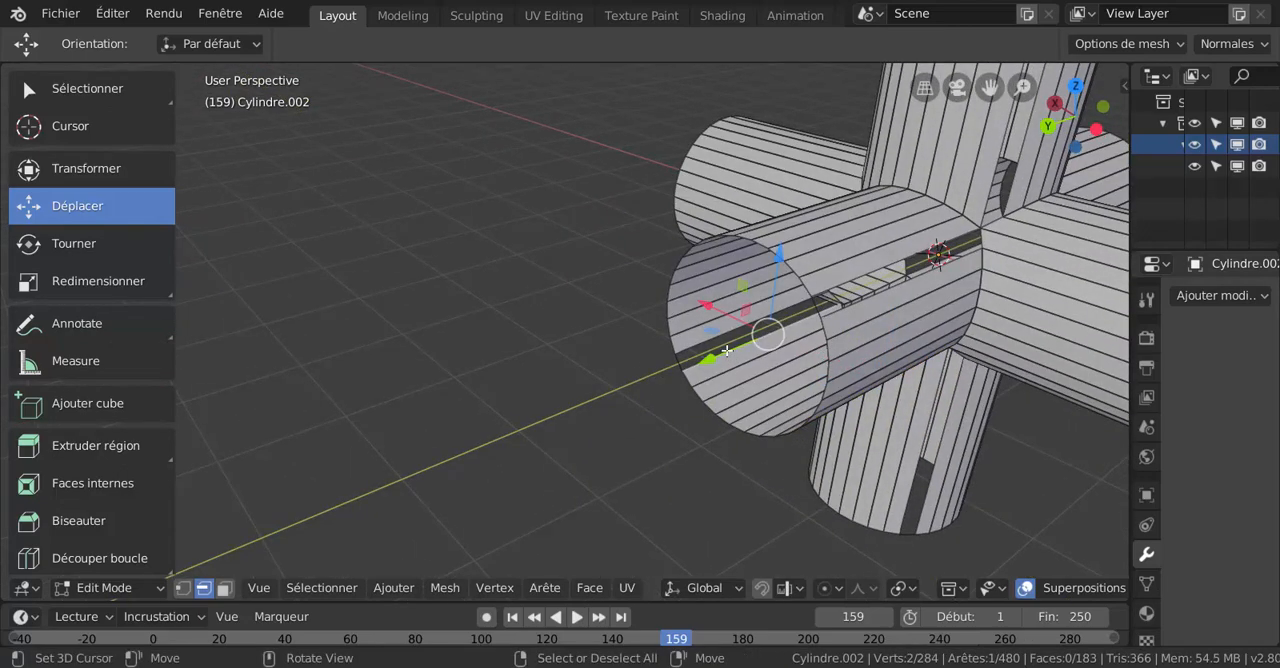
{"action": "key", "text": "f"}
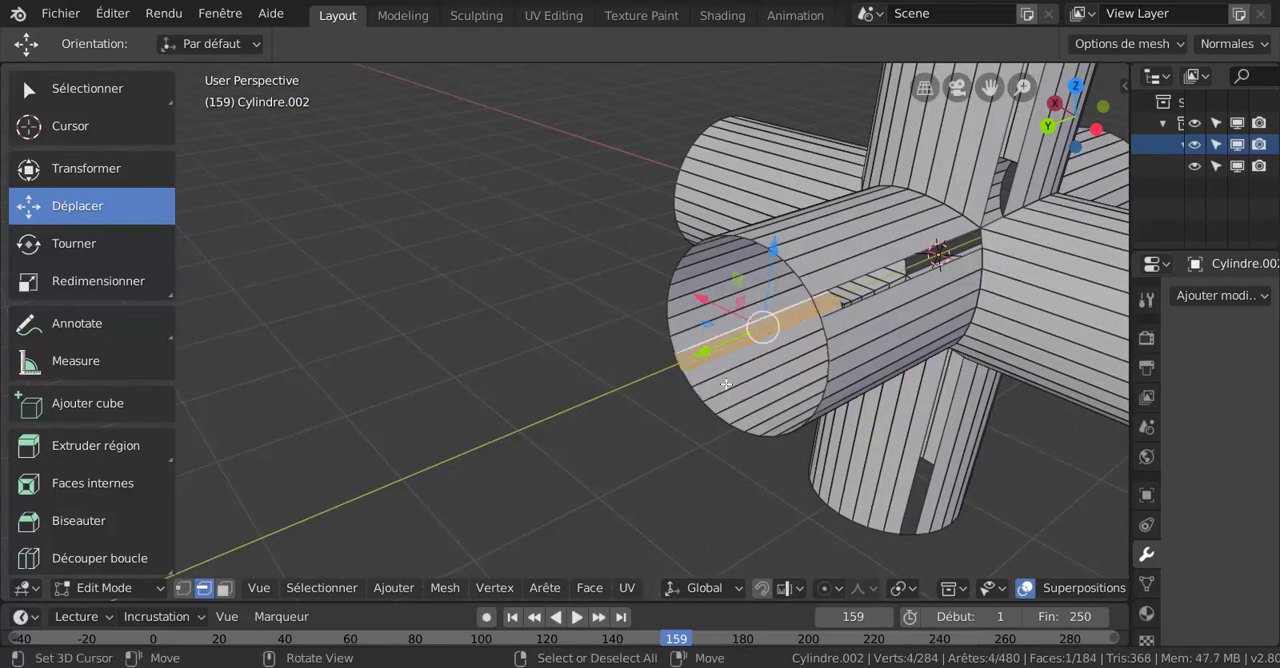
{"action": "mouse_move", "coordinate": [723, 380]}
{"action": "middle_mouse_down"}
{"action": "mouse_move", "coordinate": [735, 330]}
{"action": "mouse_move", "coordinate": [722, 378]}
{"action": "middle_mouse_up"}
{"action": "left_click", "coordinate": [866, 318]}
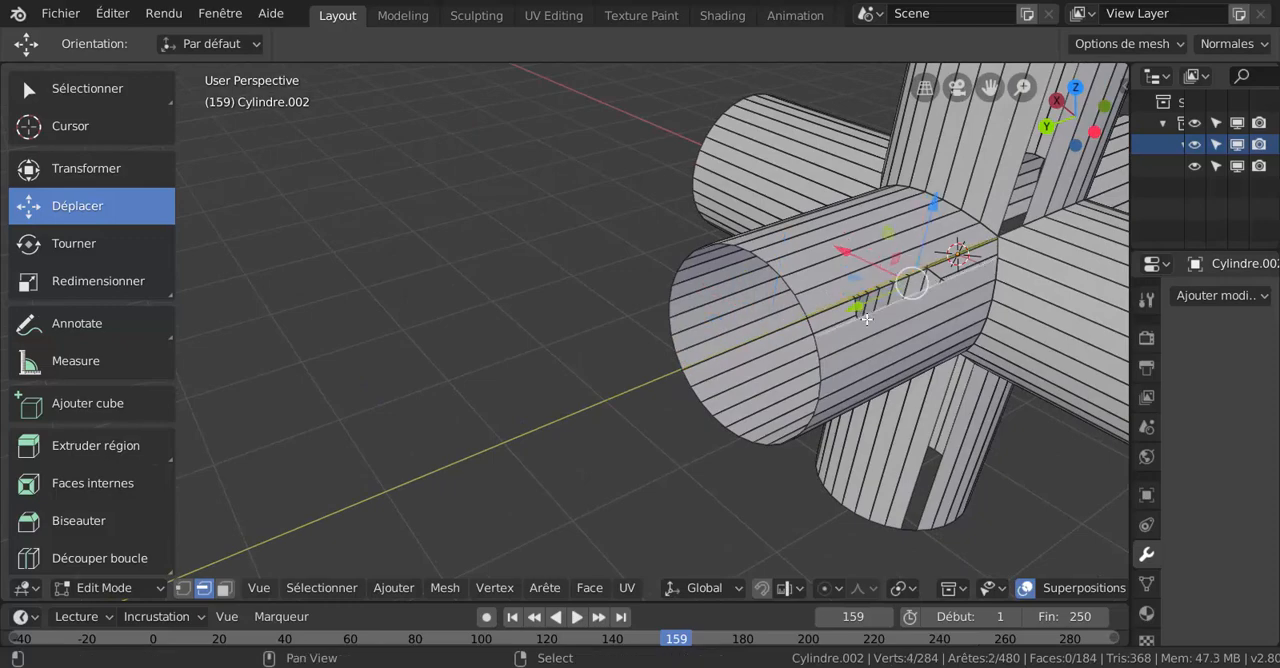
{"action": "key", "text": "f"}
- Fill the long gap in the lower vertical pipe with a face between its two bordering edges
{"action": "middle_click_drag", "start_coordinate": [859, 320], "coordinate": [828, 255]}
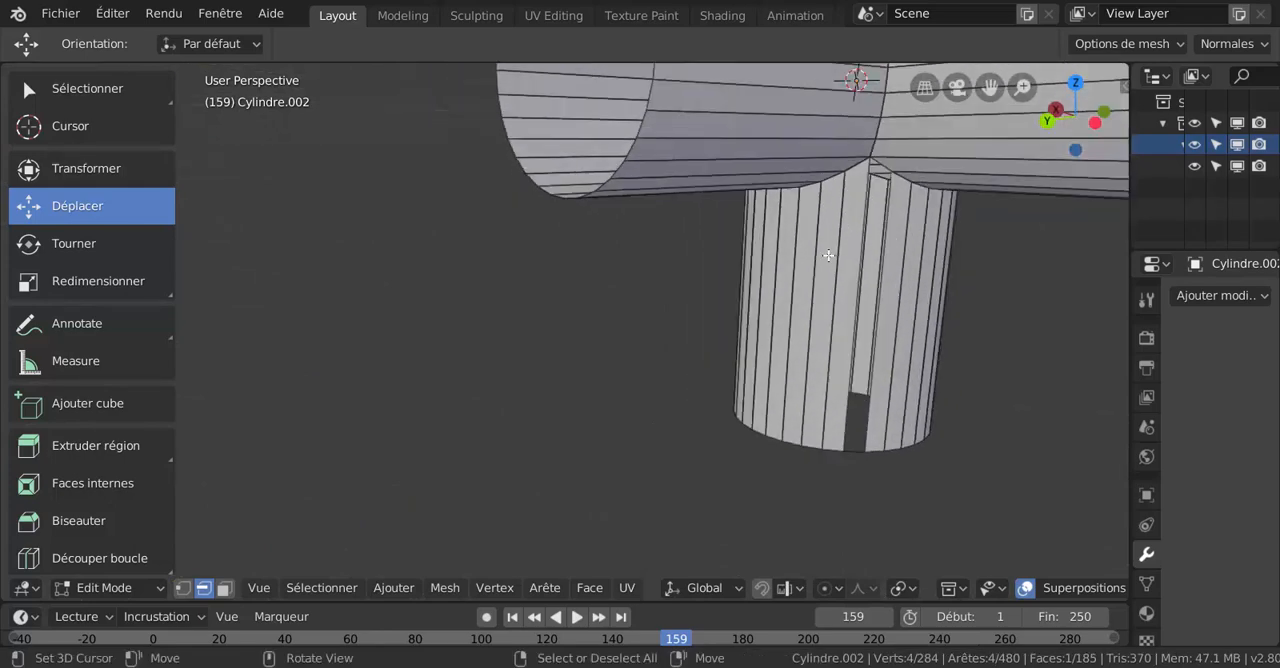
{"action": "right_click", "coordinate": [888, 240], "text": "shift"}
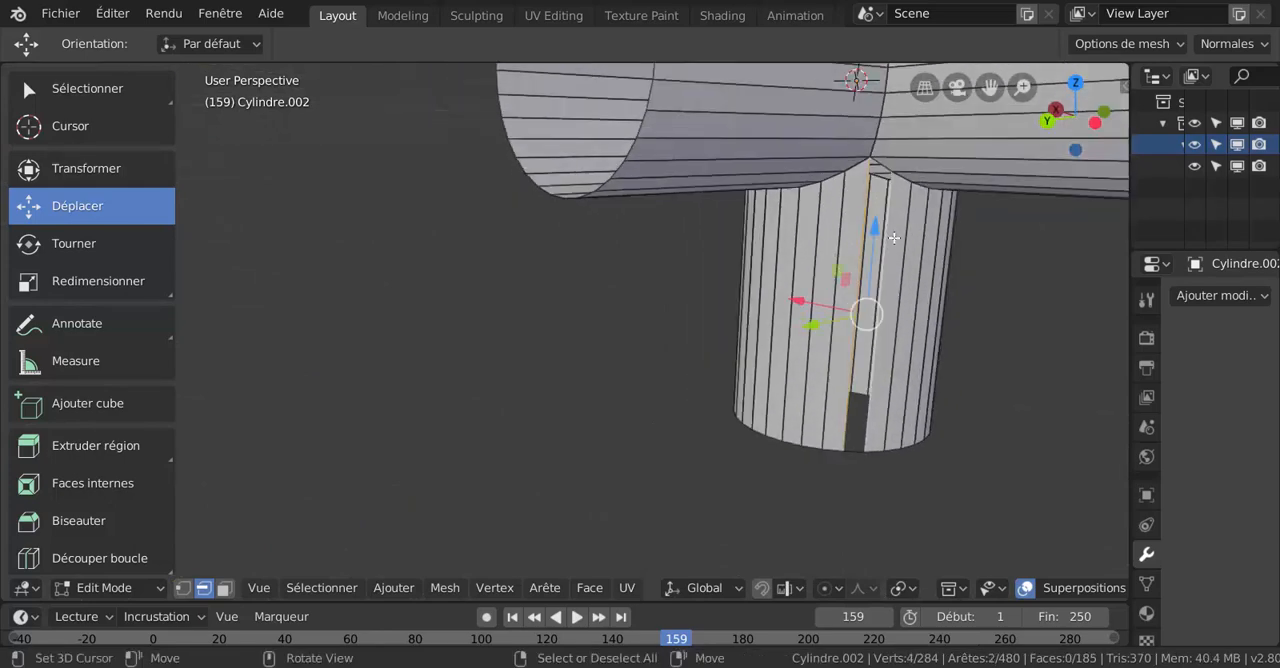
{"action": "key", "text": "f"}
- Fill the long gaps in the negative Y pipe's wall with faces between their bordering edges
{"action": "middle_click_drag", "start_coordinate": [689, 272], "coordinate": [693, 355]}
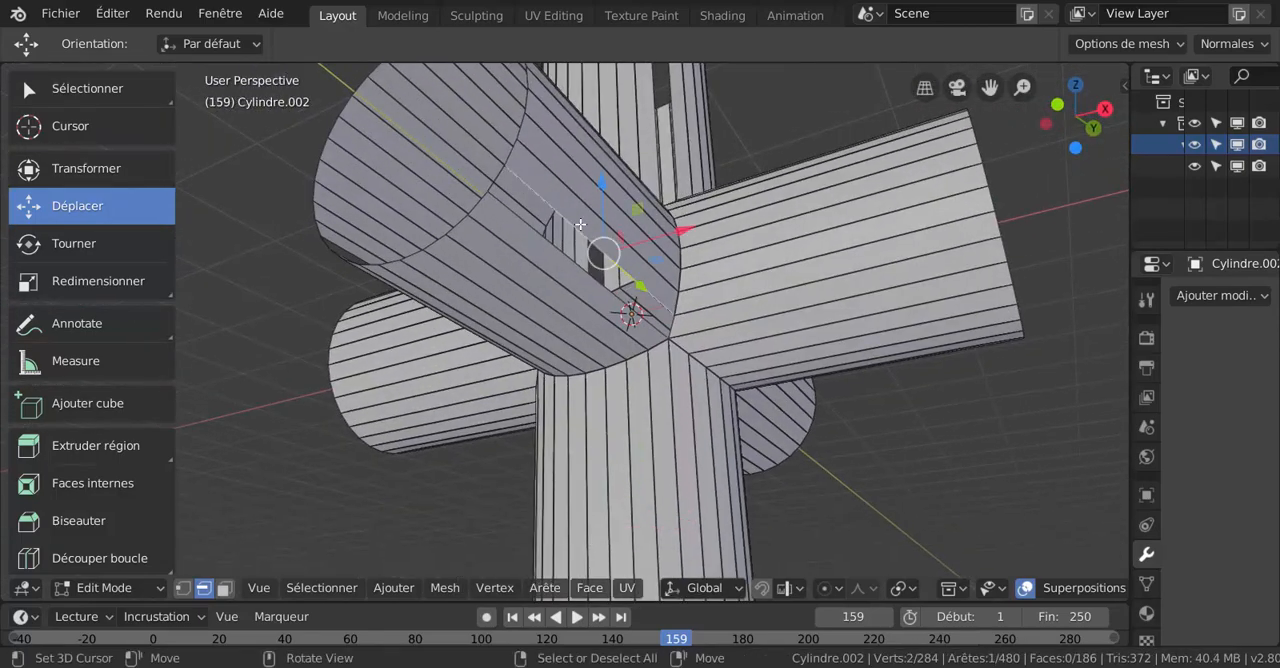
{"action": "middle_click_drag", "start_coordinate": [528, 273], "coordinate": [544, 241]}
{"action": "left_click", "coordinate": [479, 177], "text": "shift"}
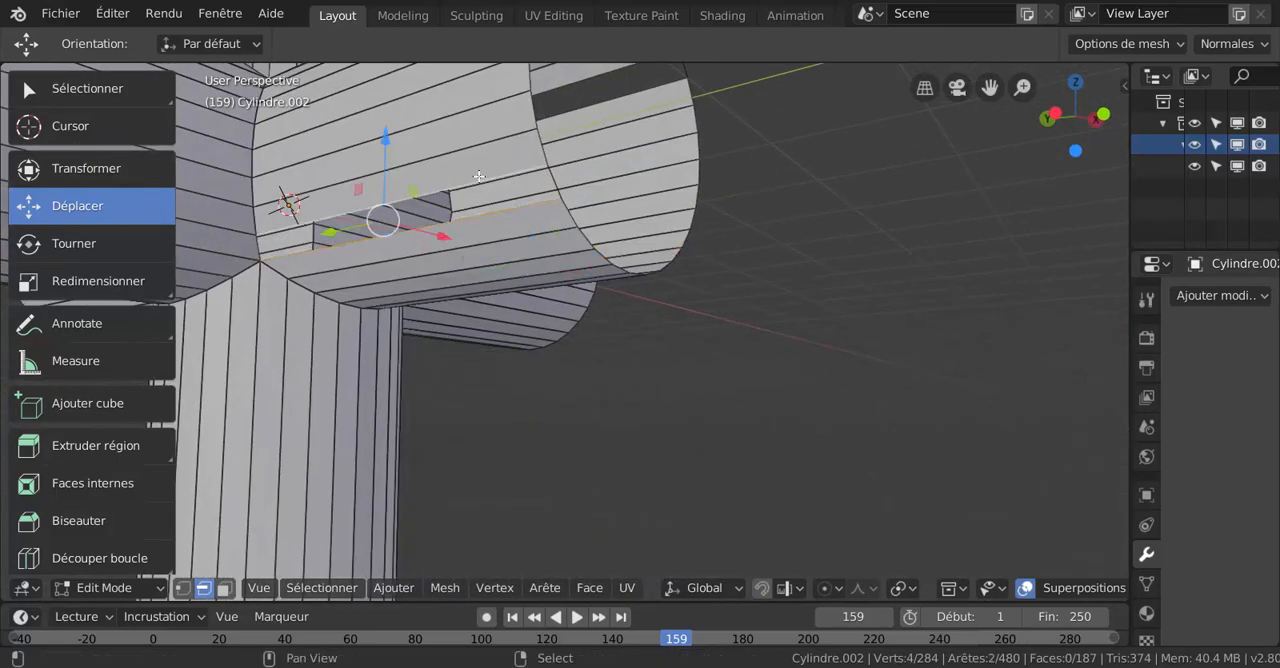
{"action": "key", "text": "f"}
{"action": "middle_click_drag", "start_coordinate": [484, 167], "coordinate": [614, 171]}
{"action": "left_click", "coordinate": [618, 198]}
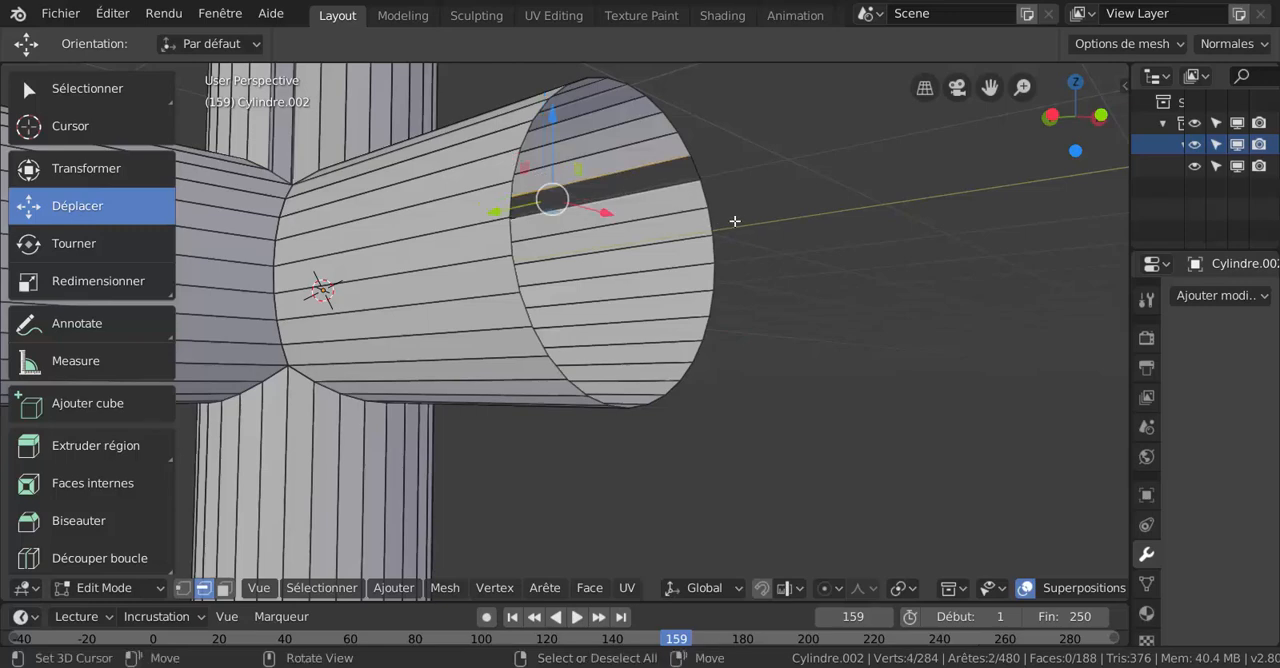
{"action": "key", "text": "f"}
- Fill the long gaps in the upper vertical pipe with faces and check the closed walls all around the junction
{"action": "middle_click_drag", "start_coordinate": [735, 220], "coordinate": [740, 346]}
{"action": "middle_click_drag", "start_coordinate": [646, 346], "coordinate": [819, 307]}
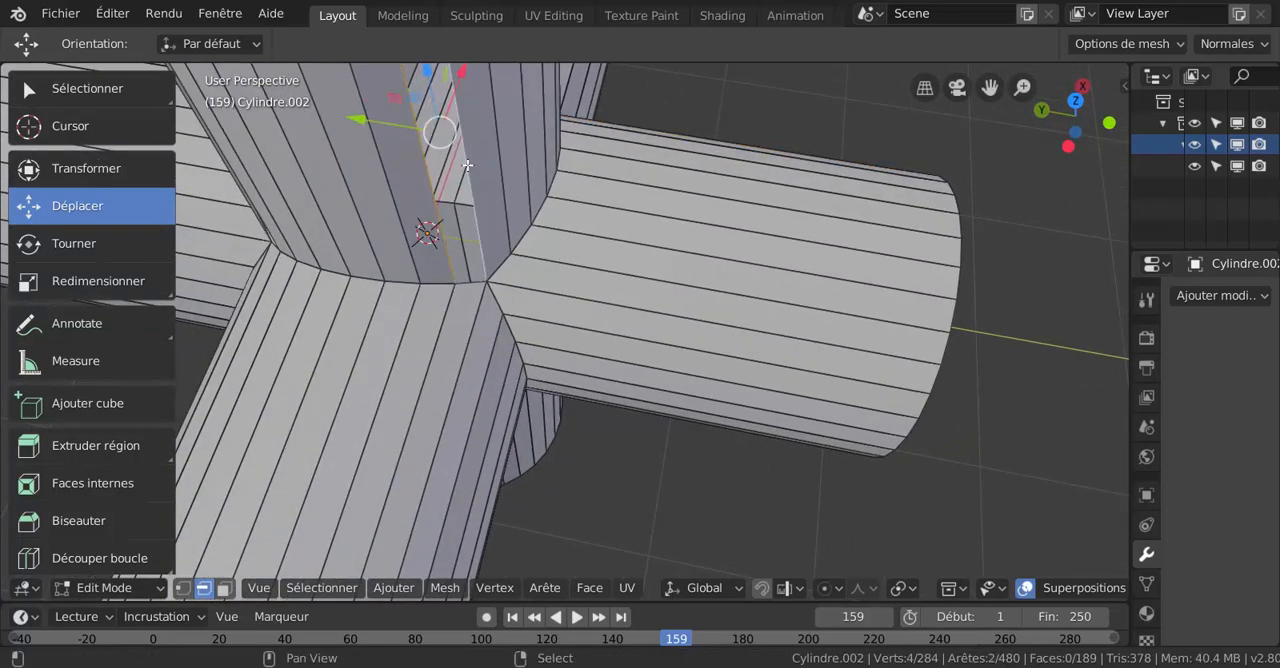
{"action": "key", "text": "f"}
{"action": "middle_click_drag", "start_coordinate": [563, 231], "coordinate": [652, 124]}
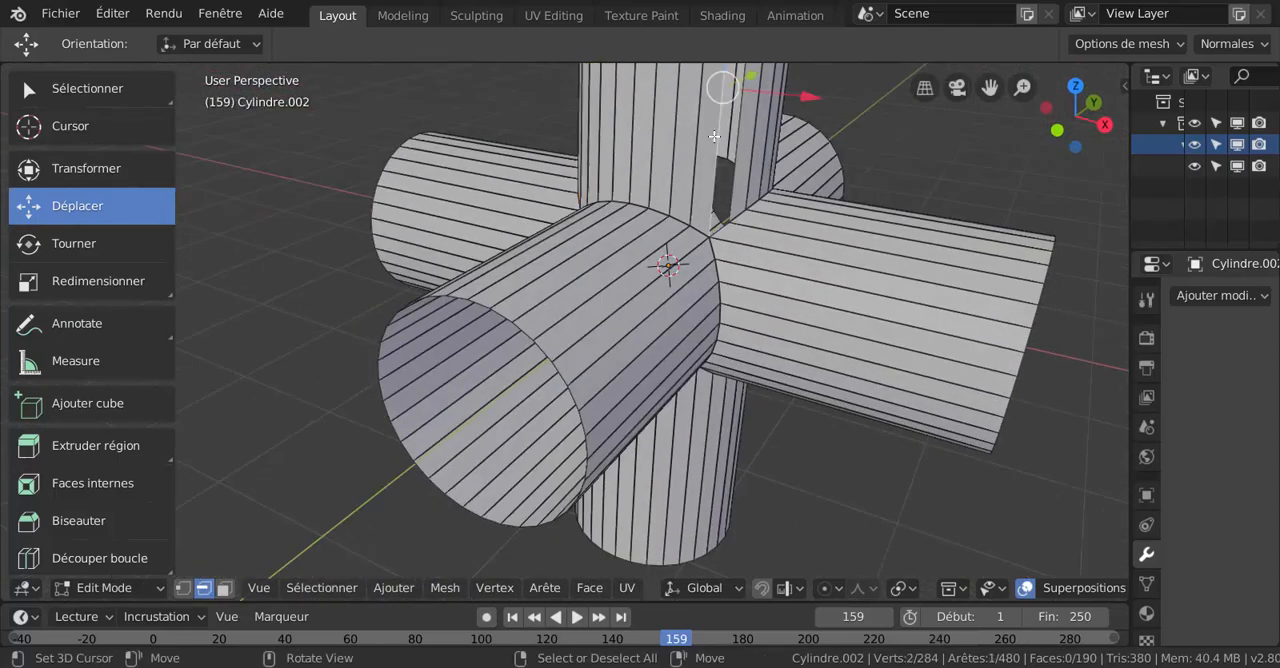
{"action": "middle_click_drag", "start_coordinate": [755, 216], "coordinate": [812, 199]}
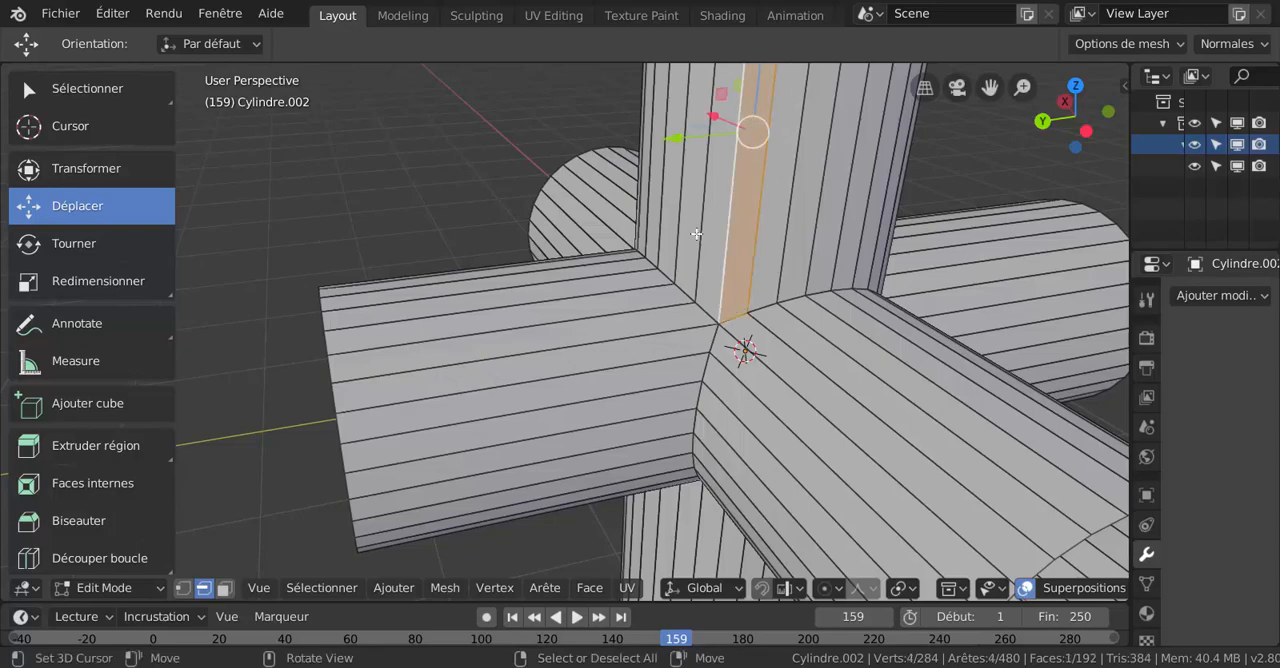
{"action": "middle_click_drag", "start_coordinate": [696, 234], "coordinate": [813, 386]}
{"action": "middle_click_drag", "start_coordinate": [735, 389], "coordinate": [800, 280]}
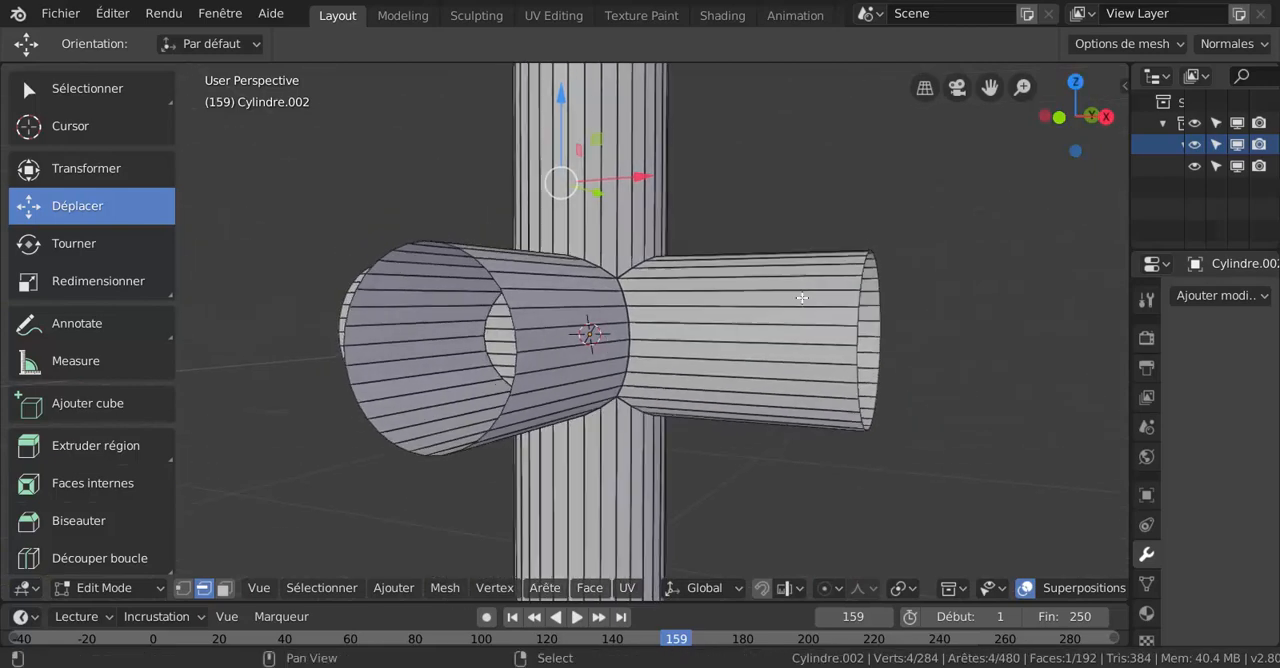
- Widen the properties area and add a Subdivision Surface modifier to the pipe junction
{"action": "left_click_drag", "start_coordinate": [1129, 315], "coordinate": [974, 317]}
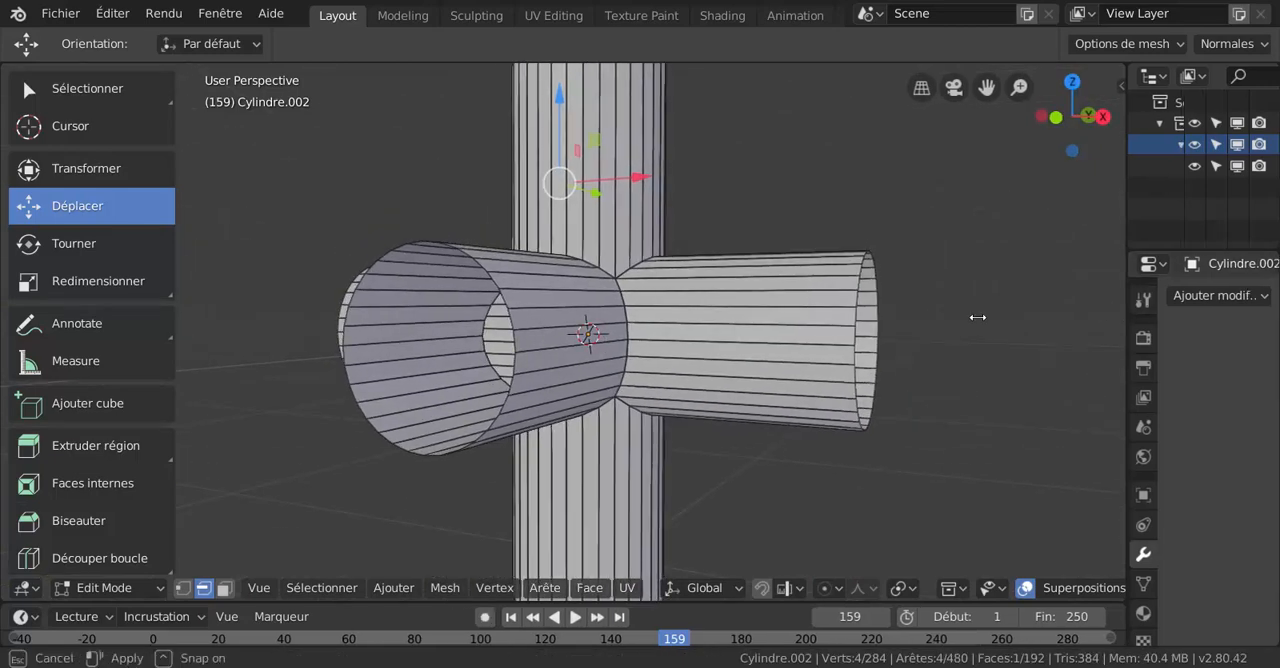
{"action": "left_click", "coordinate": [1077, 300]}
{"action": "scroll", "coordinate": [801, 601], "scroll_direction": "down", "scroll_amount": 2}
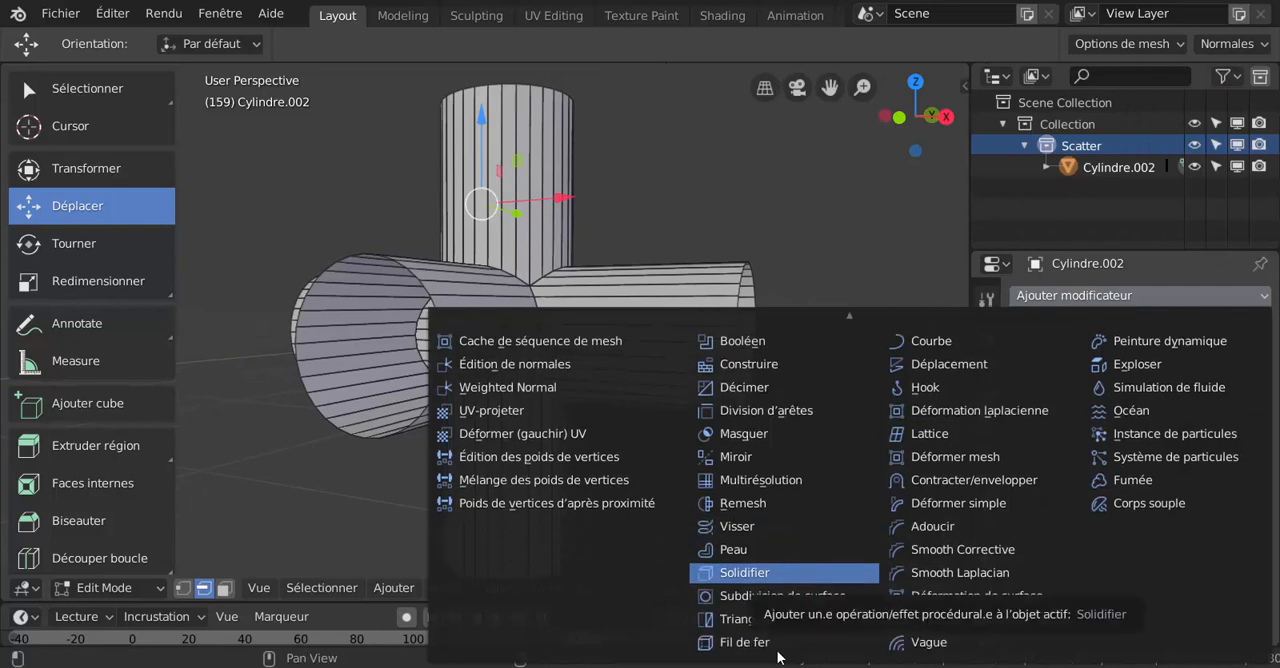
{"action": "left_click", "coordinate": [777, 594]}
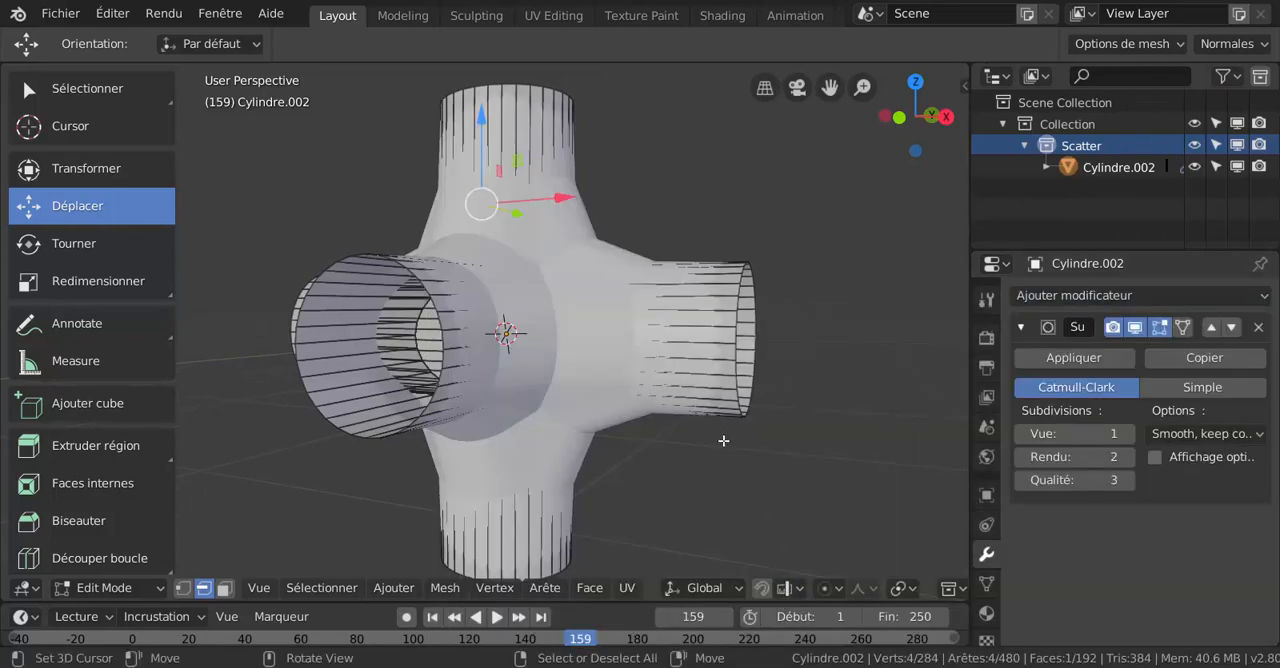
- Add a loop cut around the positive X pipe and slide it close to the junction to sharpen the intersection
{"action": "middle_click_drag", "start_coordinate": [723, 443], "coordinate": [736, 428]}
{"action": "key", "text": "ctrl+r"}
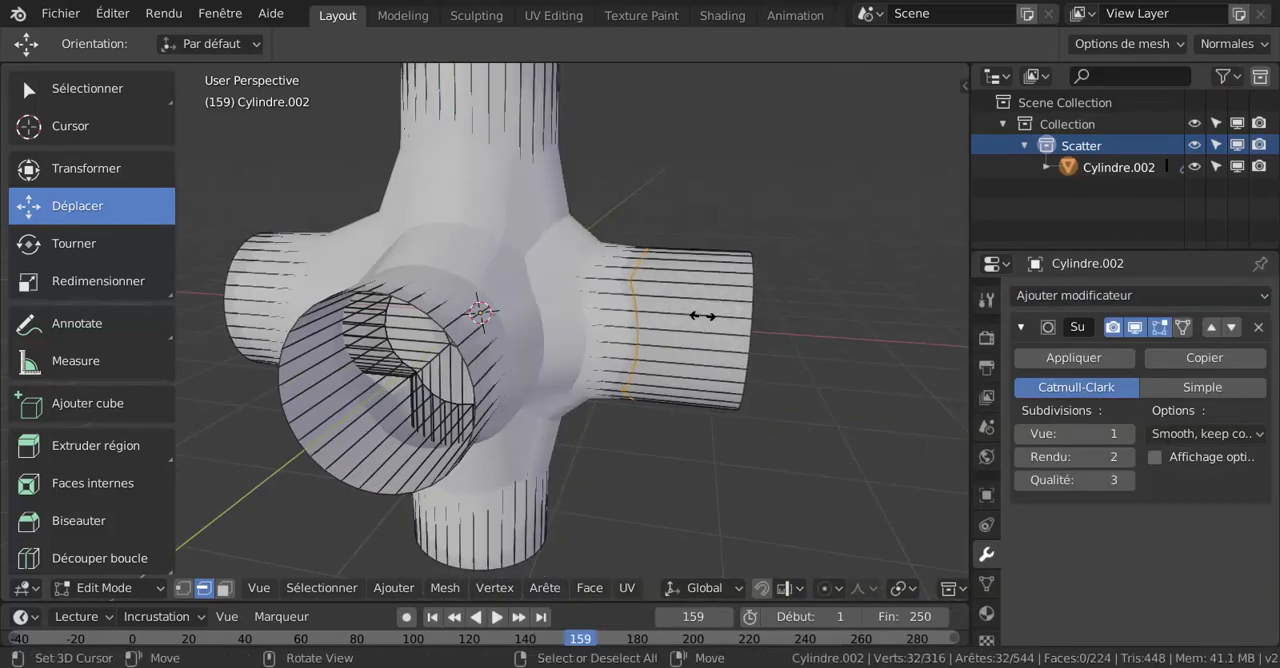
{"action": "left_click", "coordinate": [674, 320]}
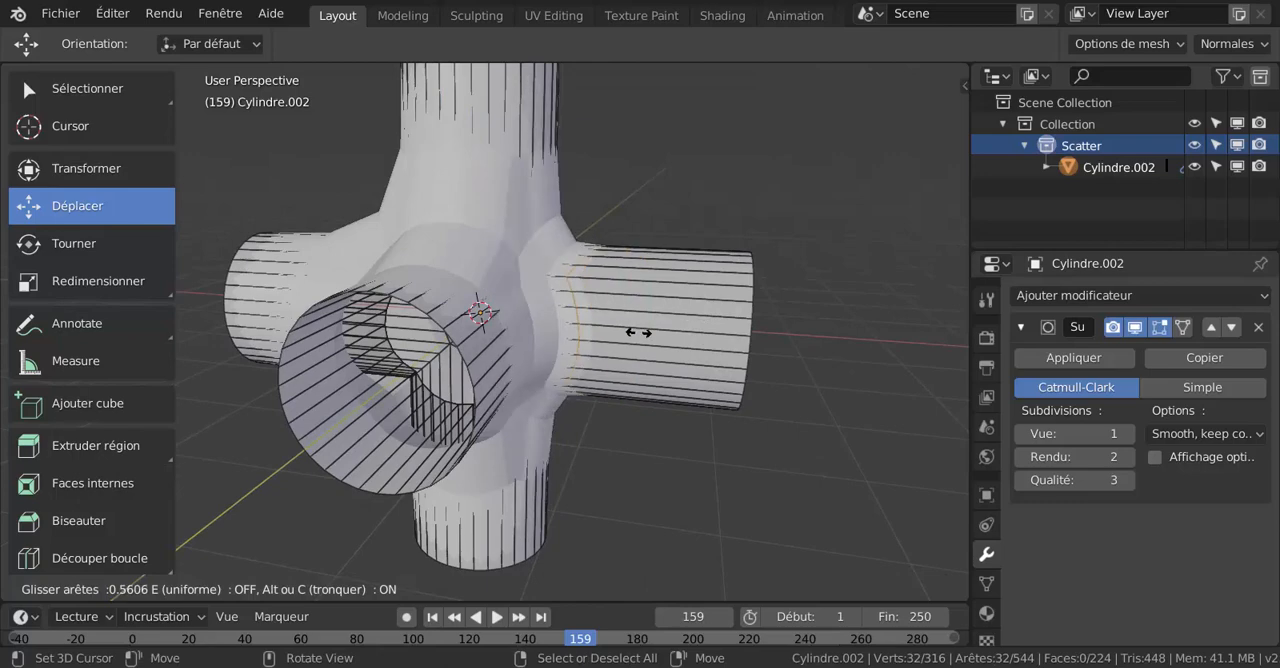
{"action": "left_click", "coordinate": [594, 354]}
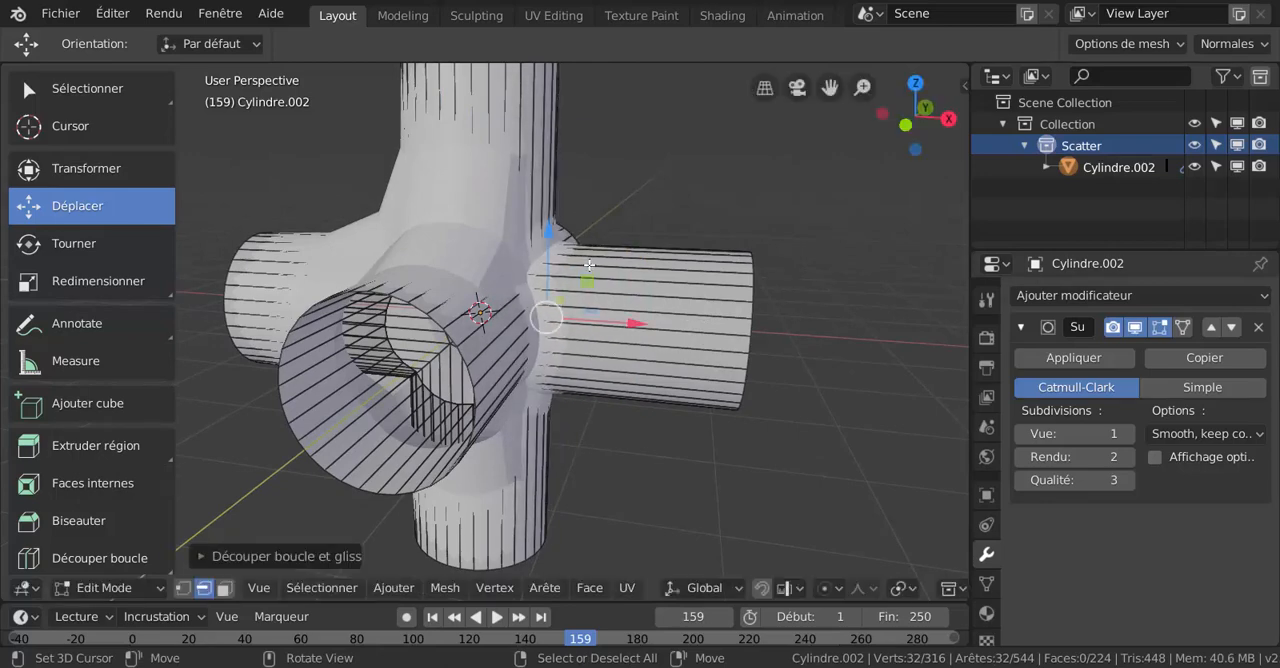
- Add a loop cut around the upper vertical pipe and slide it down close to the junction
{"action": "middle_click_drag", "start_coordinate": [590, 265], "coordinate": [580, 265]}
{"action": "key", "text": "ctrl+r"}
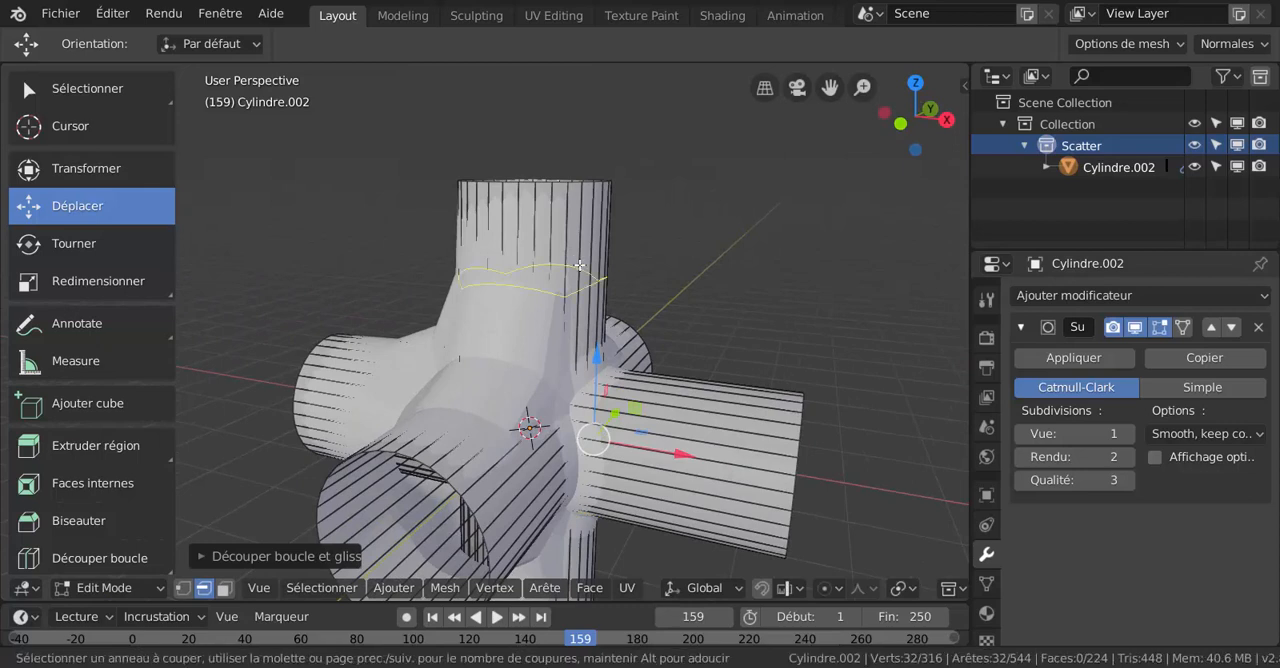
{"action": "left_click", "coordinate": [604, 278]}
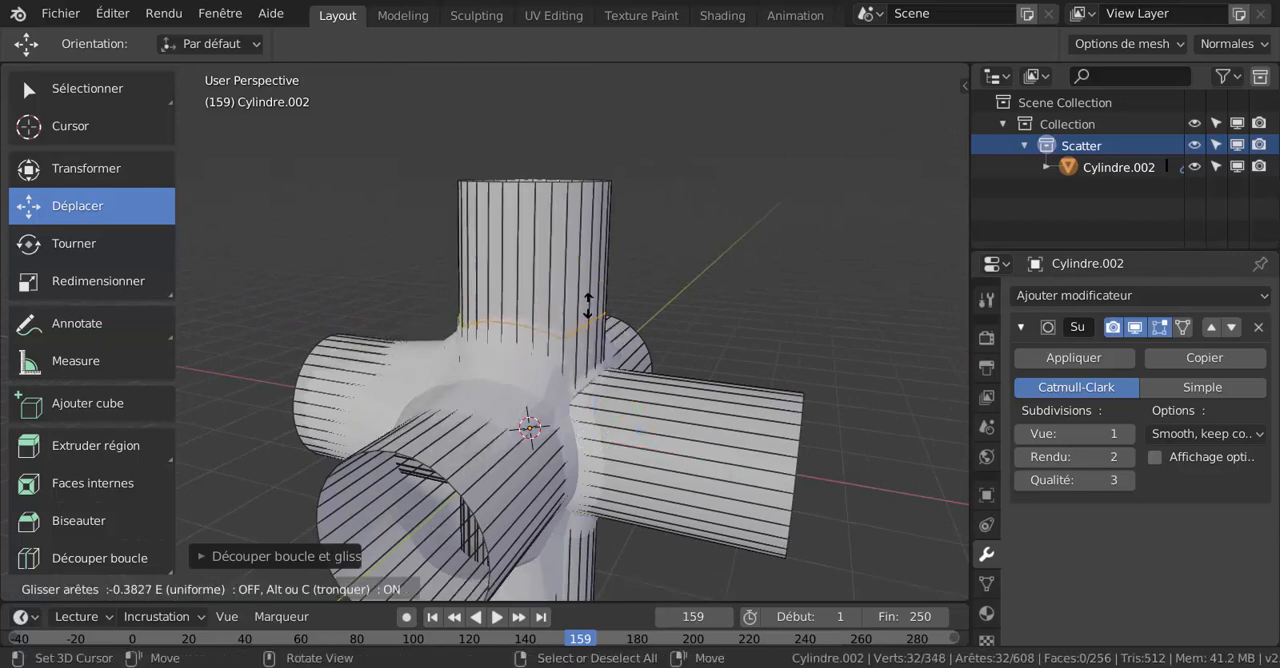
{"action": "left_click", "coordinate": [606, 367]}
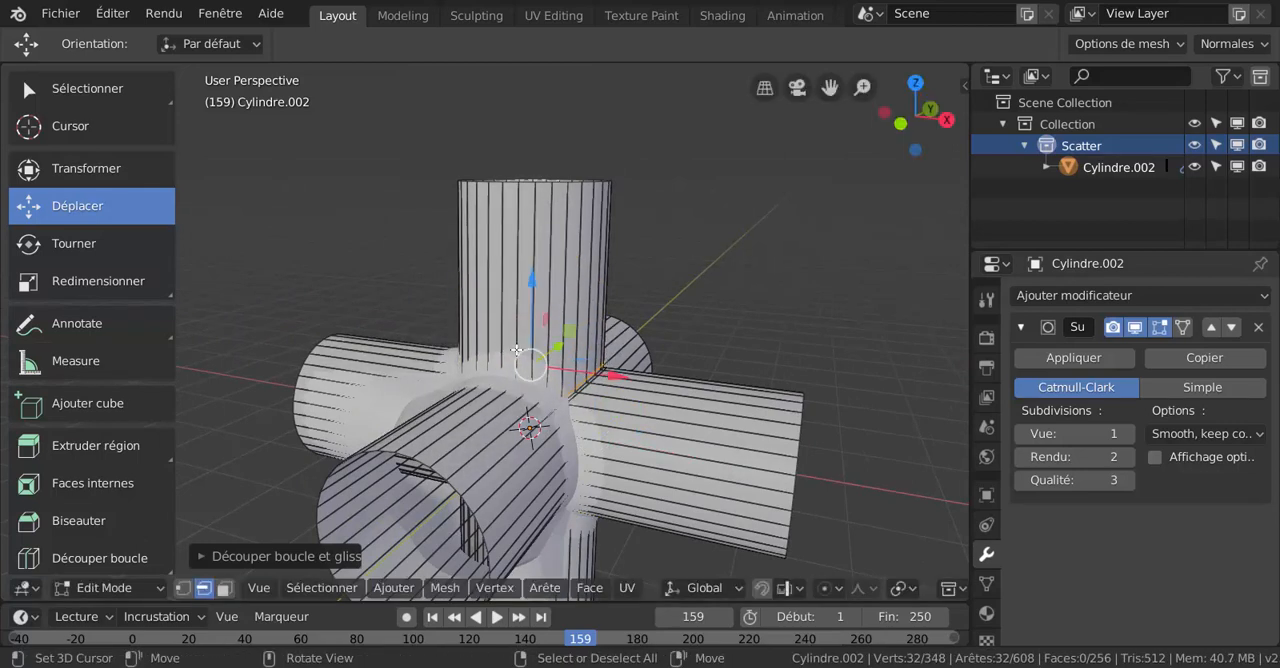
- Add a loop cut around the negative Y pipe and slide it close to the junction
{"action": "key", "text": "ctrl+r"}
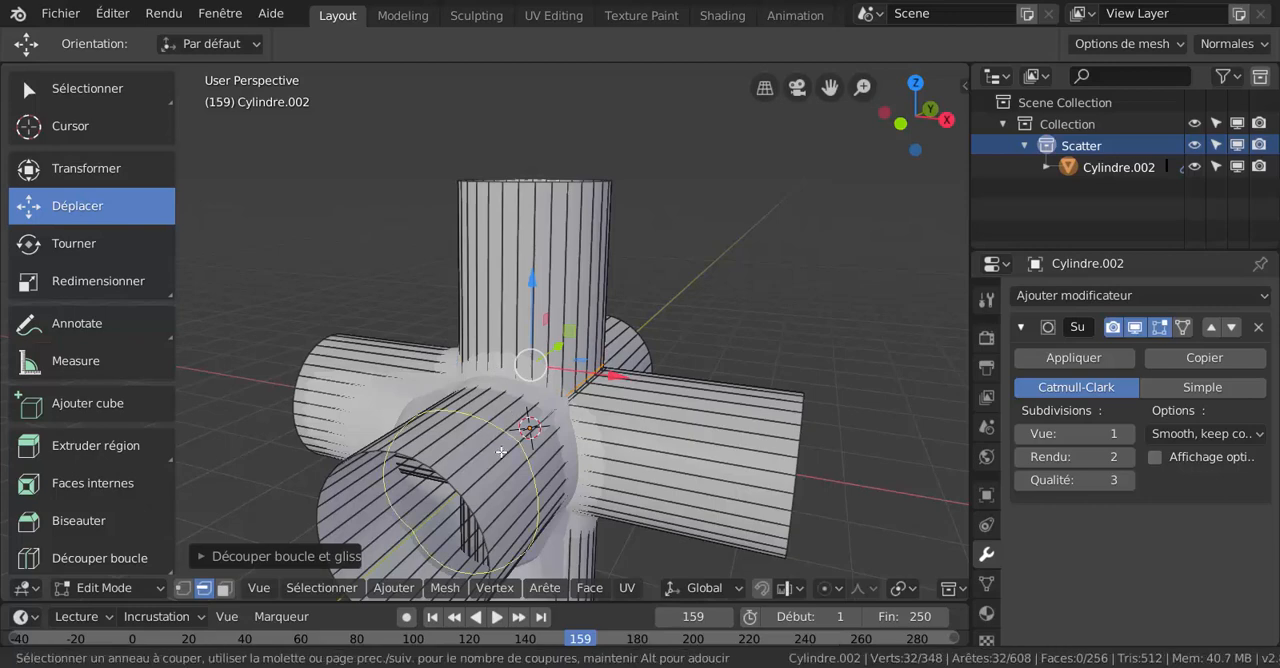
{"action": "left_click", "coordinate": [500, 448]}
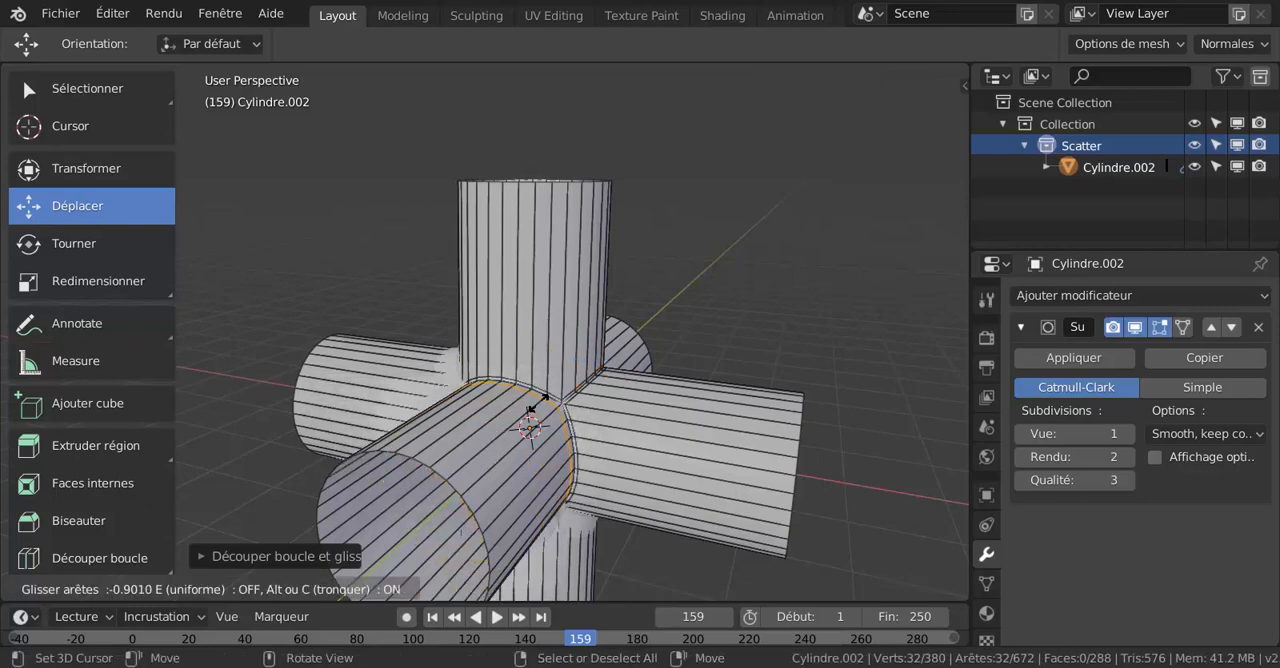
{"action": "left_click", "coordinate": [531, 410]}
- Add a loop cut around the positive Y pipe and slide it close to the junction
{"action": "middle_click_drag", "start_coordinate": [522, 418], "coordinate": [546, 387]}
{"action": "key", "text": "ctrl+r"}
{"action": "left_click", "coordinate": [556, 365]}
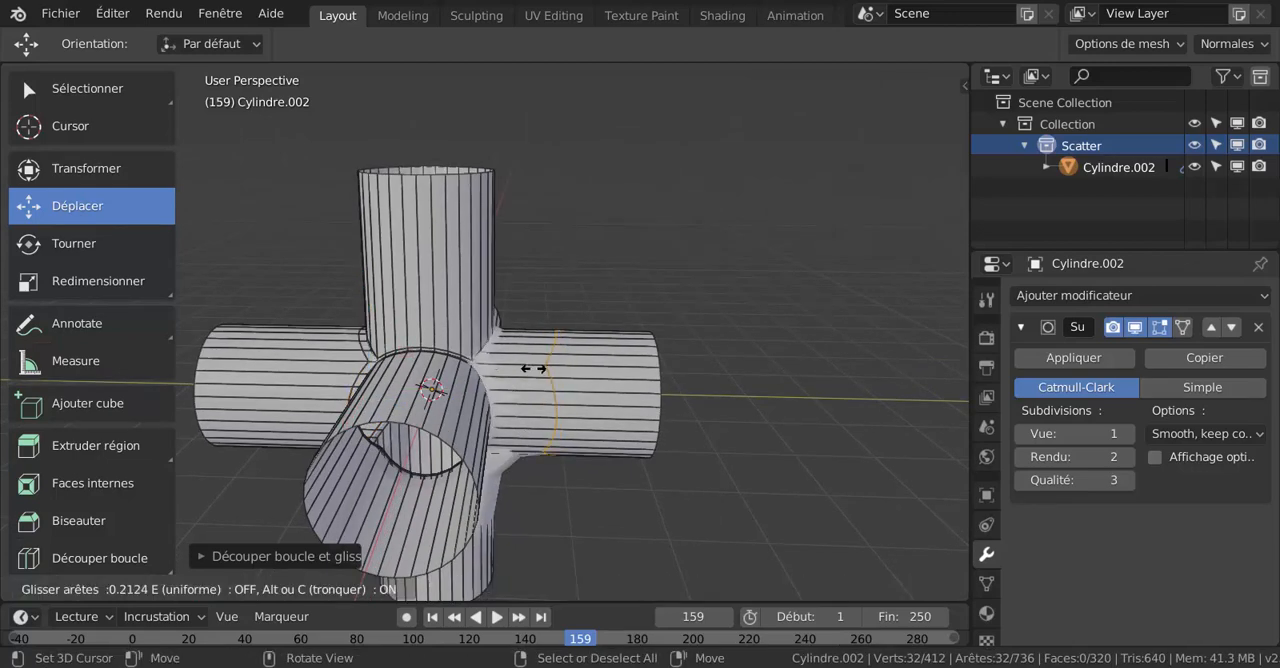
{"action": "left_click", "coordinate": [467, 382]}
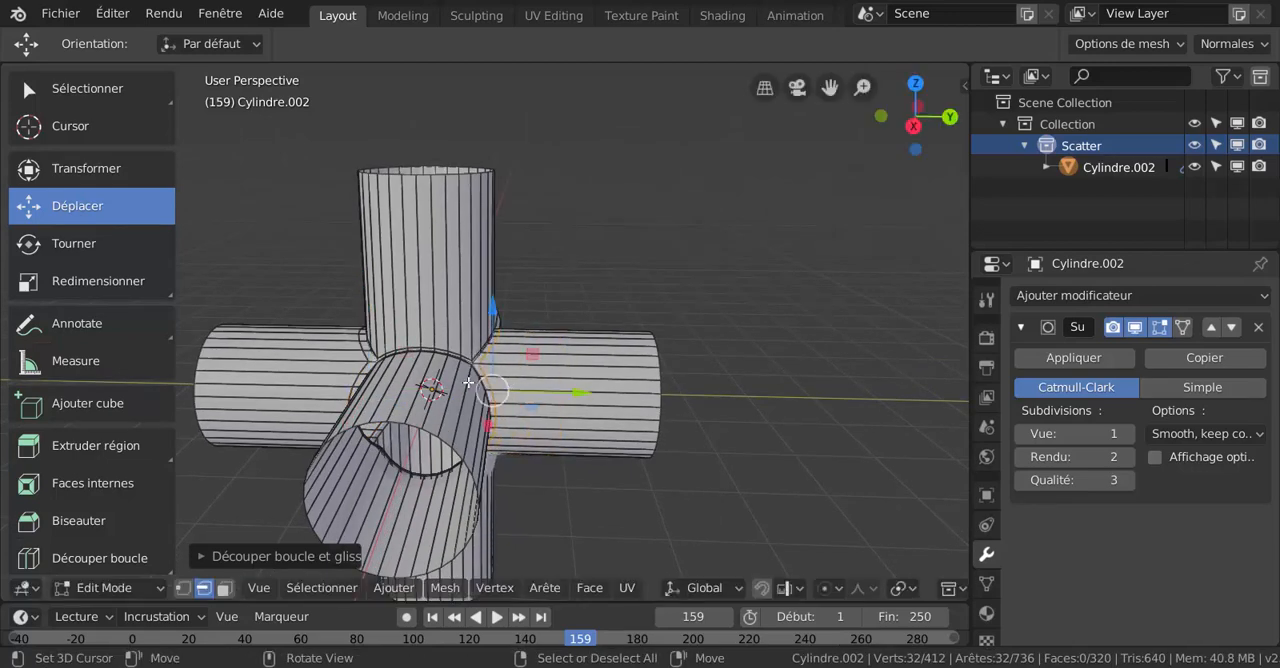
- Add a loop cut around the lower vertical pipe and slide it up close to the junction
{"action": "middle_click_drag", "start_coordinate": [467, 382], "coordinate": [648, 418]}
{"action": "key", "text": "ctrl+r"}
{"action": "left_click", "coordinate": [651, 425]}
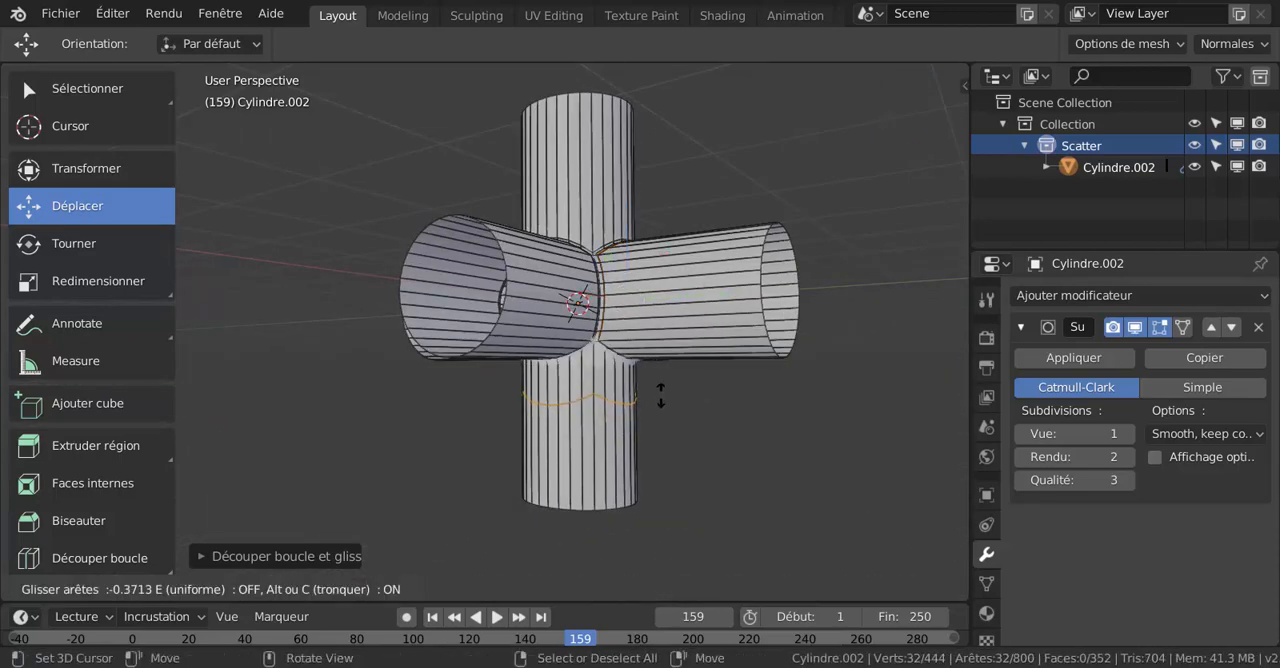
{"action": "left_click", "coordinate": [659, 354]}
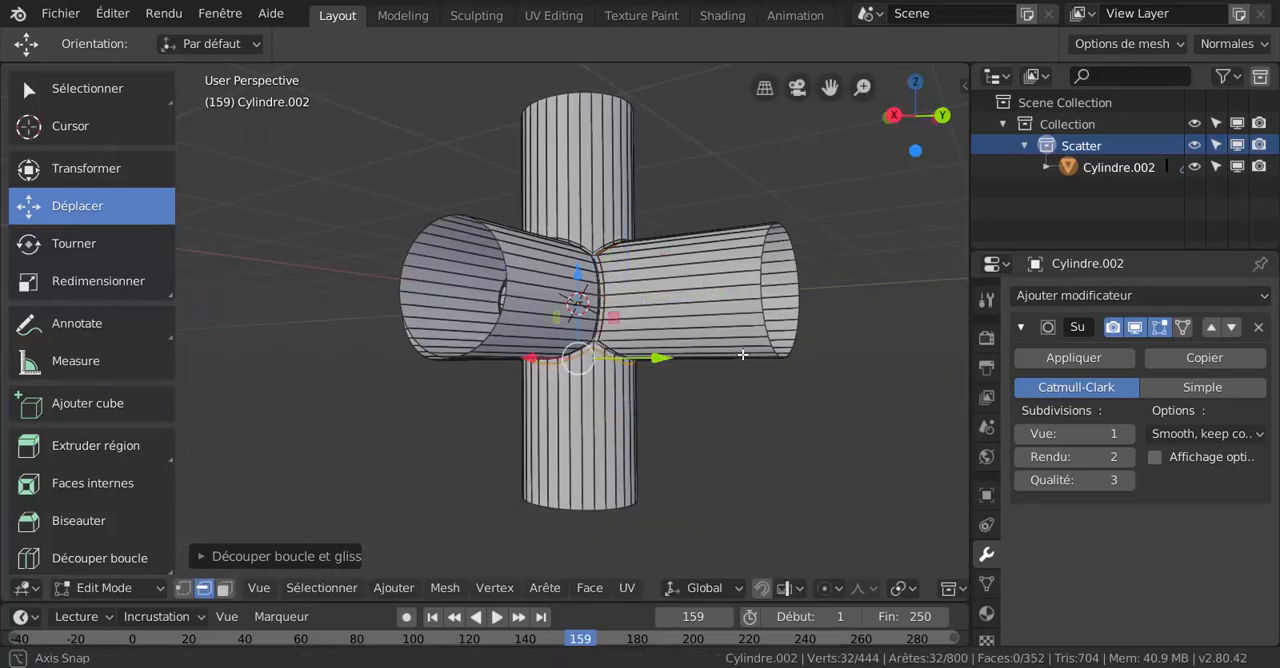
- Check the cuts in the right orthographic view, and add a loop cut around the negative X pipe close to the junction
{"action": "middle_click_drag", "start_coordinate": [659, 354], "coordinate": [731, 369]}
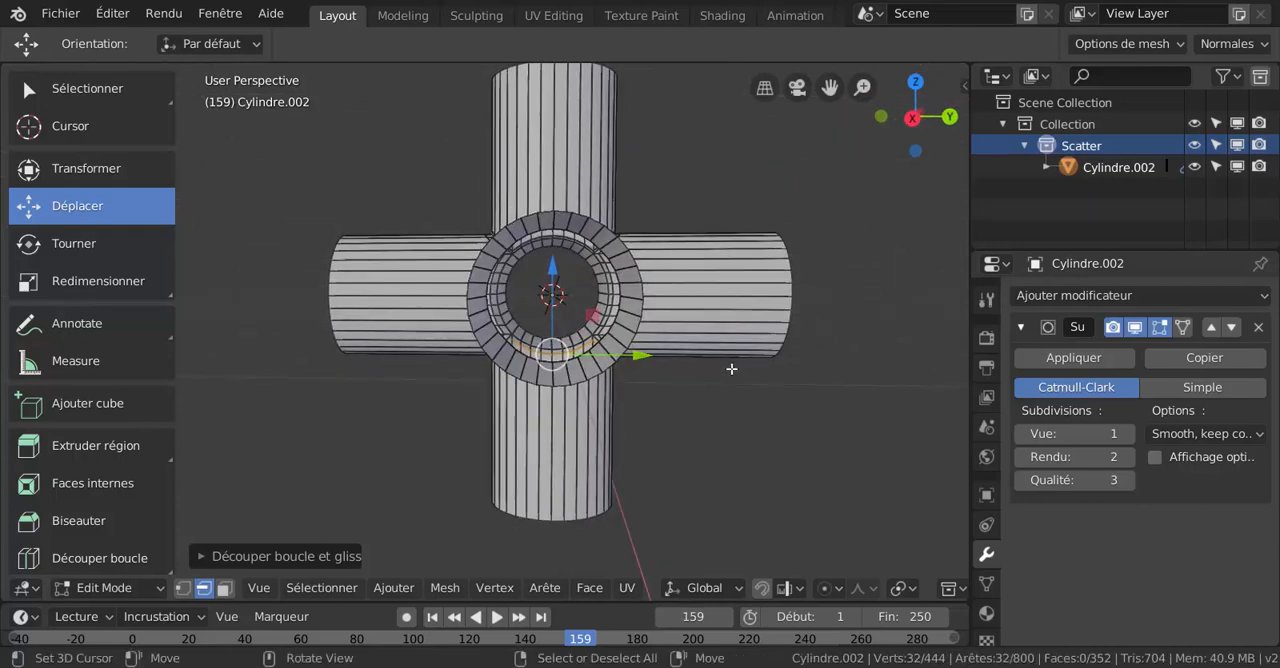
{"action": "key", "text": "KP_3"}
{"action": "scroll", "coordinate": [662, 369], "scroll_direction": "up", "scroll_amount": 3}
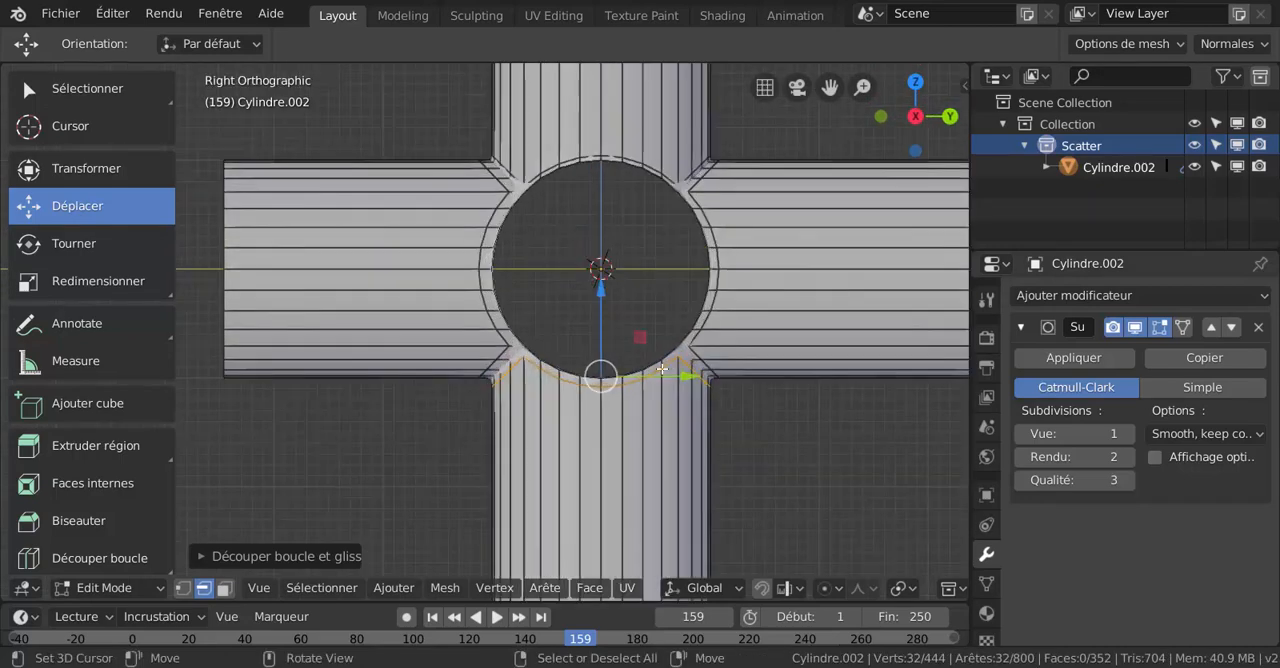
{"action": "middle_click_drag", "start_coordinate": [593, 273], "coordinate": [276, 273]}
{"action": "key", "text": "ctrl+r"}
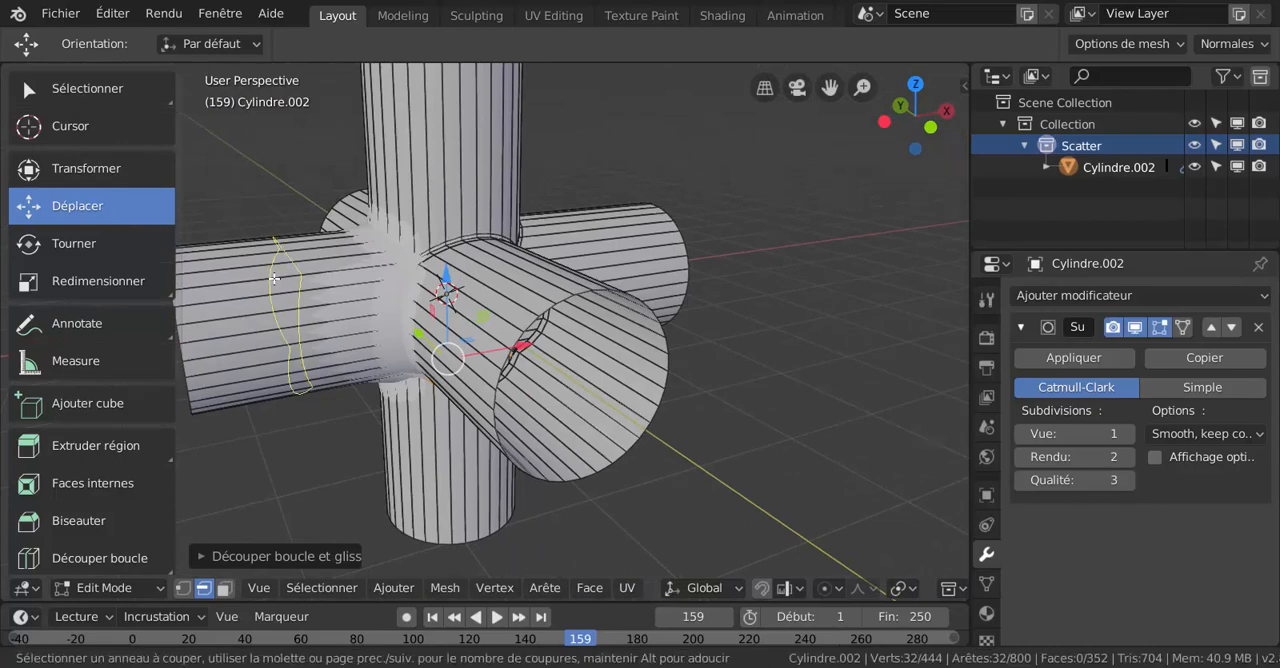
{"action": "left_click", "coordinate": [286, 272]}
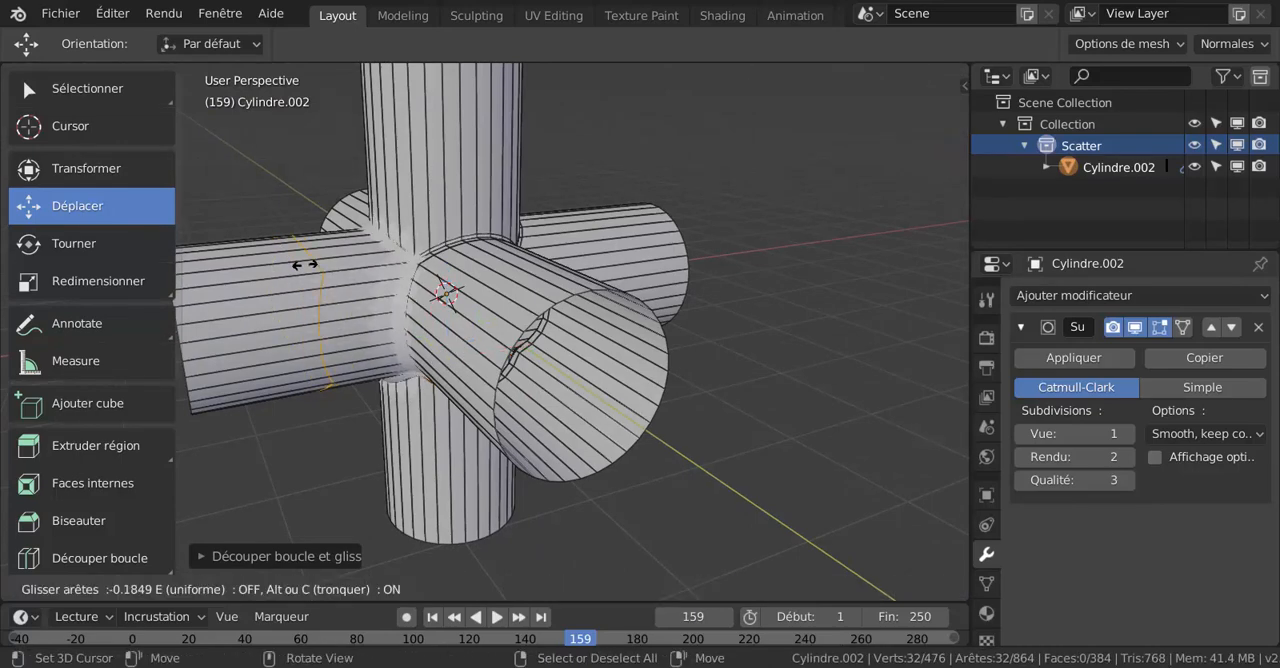
{"action": "left_click", "coordinate": [386, 235]}
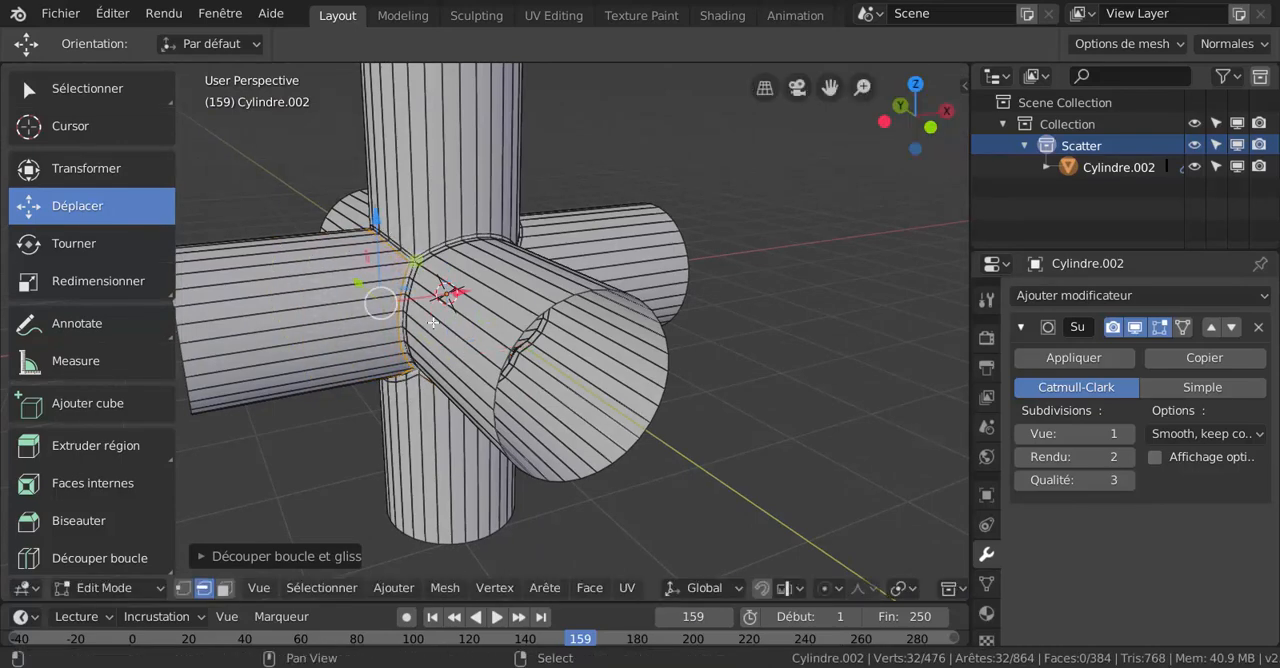
- Extrude the open end loop of the negative X pipe outward along the X axis to lengthen it, and return to Object Mode
{"action": "mouse_move", "coordinate": [432, 322]}
{"action": "middle_mouse_down"}
{"action": "mouse_move", "coordinate": [574, 215]}
{"action": "mouse_move", "coordinate": [674, 263]}
{"action": "mouse_move", "coordinate": [706, 323]}
{"action": "mouse_move", "coordinate": [603, 311]}
{"action": "mouse_move", "coordinate": [528, 334]}
{"action": "mouse_move", "coordinate": [517, 351]}
{"action": "mouse_move", "coordinate": [574, 355]}
{"action": "mouse_move", "coordinate": [577, 318]}
{"action": "middle_mouse_up"}
{"action": "scroll", "coordinate": [534, 340], "scroll_direction": "down", "scroll_amount": 2}
{"action": "key", "text": "ctrl+Tab"}
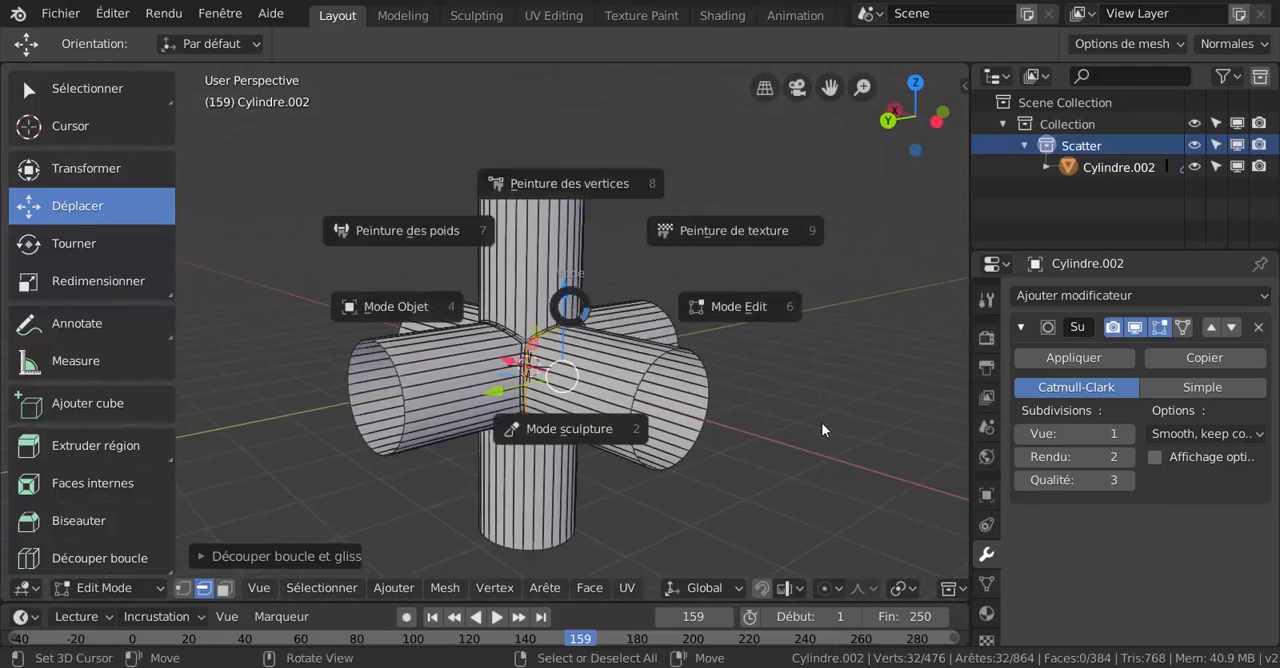
{"action": "middle_click_drag", "start_coordinate": [828, 428], "coordinate": [747, 416]}
{"action": "middle_click_drag", "start_coordinate": [762, 388], "coordinate": [764, 414]}
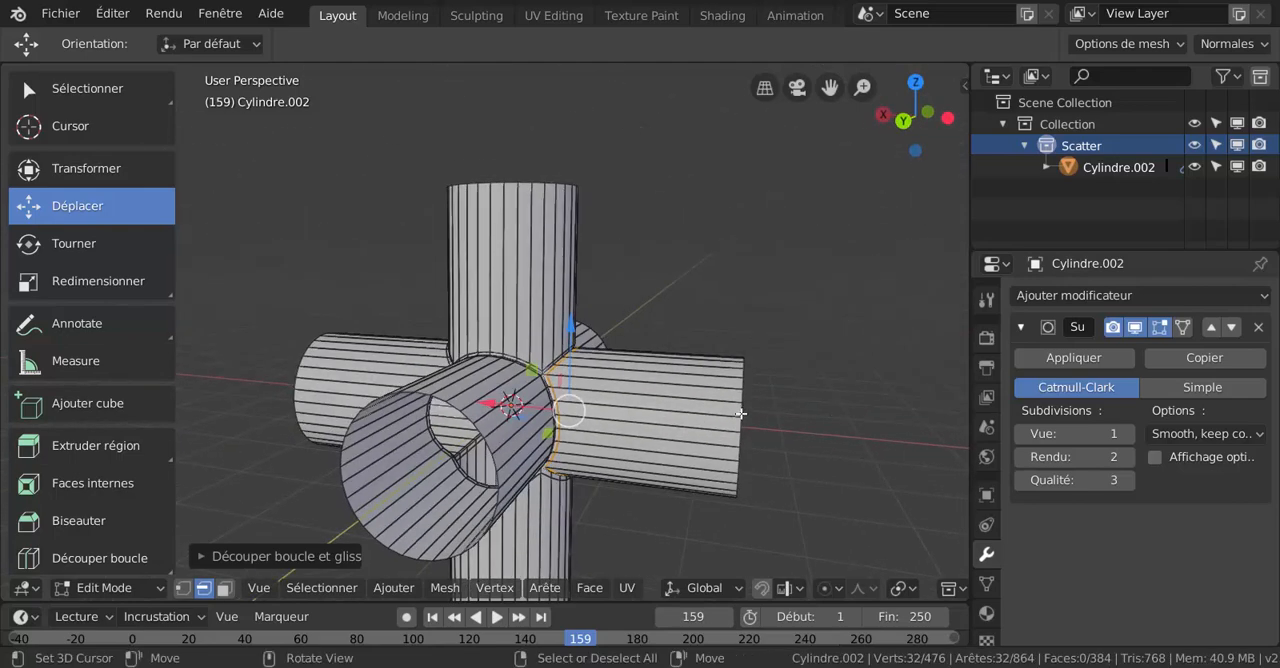
{"action": "left_click", "coordinate": [740, 414], "text": "alt"}
{"action": "key", "text": "e"}
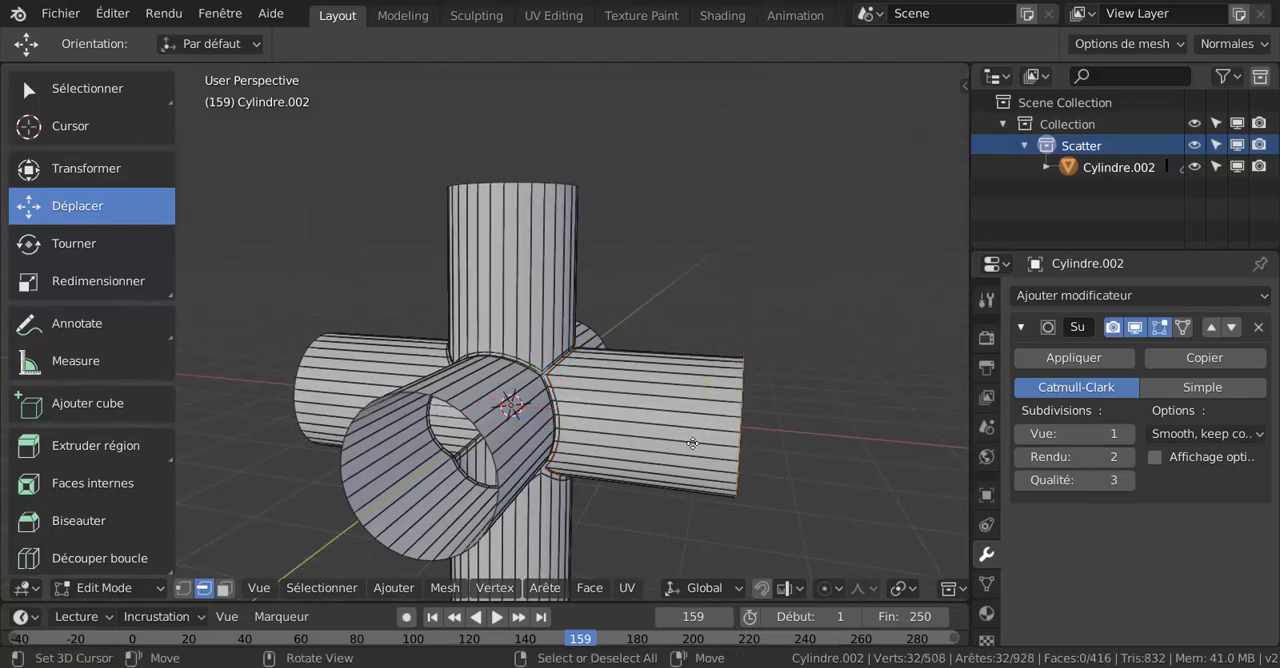
{"action": "key", "text": "x"}
{"action": "left_click", "coordinate": [752, 466]}
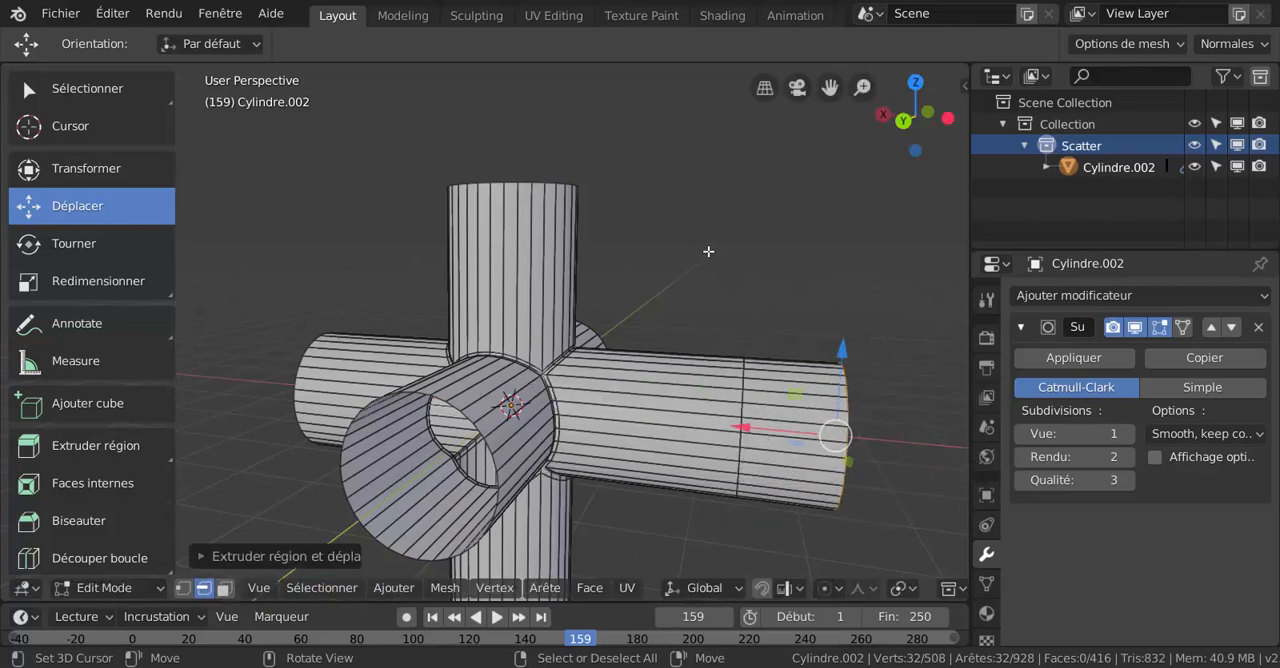
{"action": "key", "text": "ctrl+Tab"}
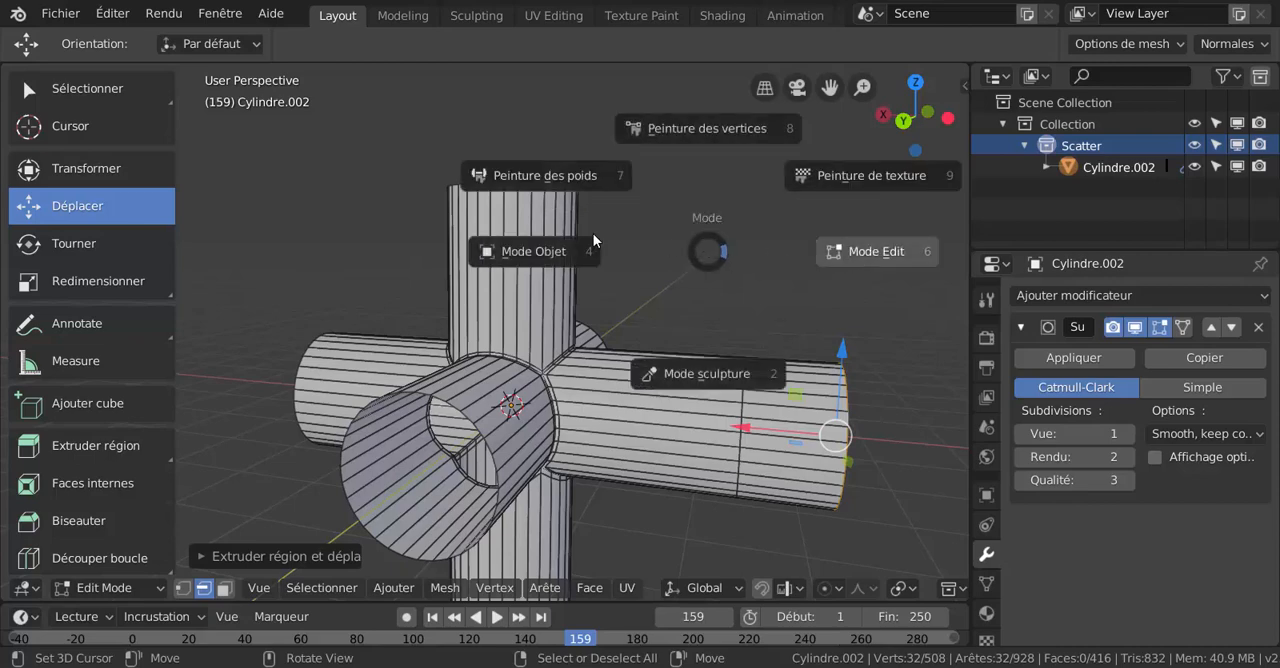
{"action": "left_click", "coordinate": [547, 259]}
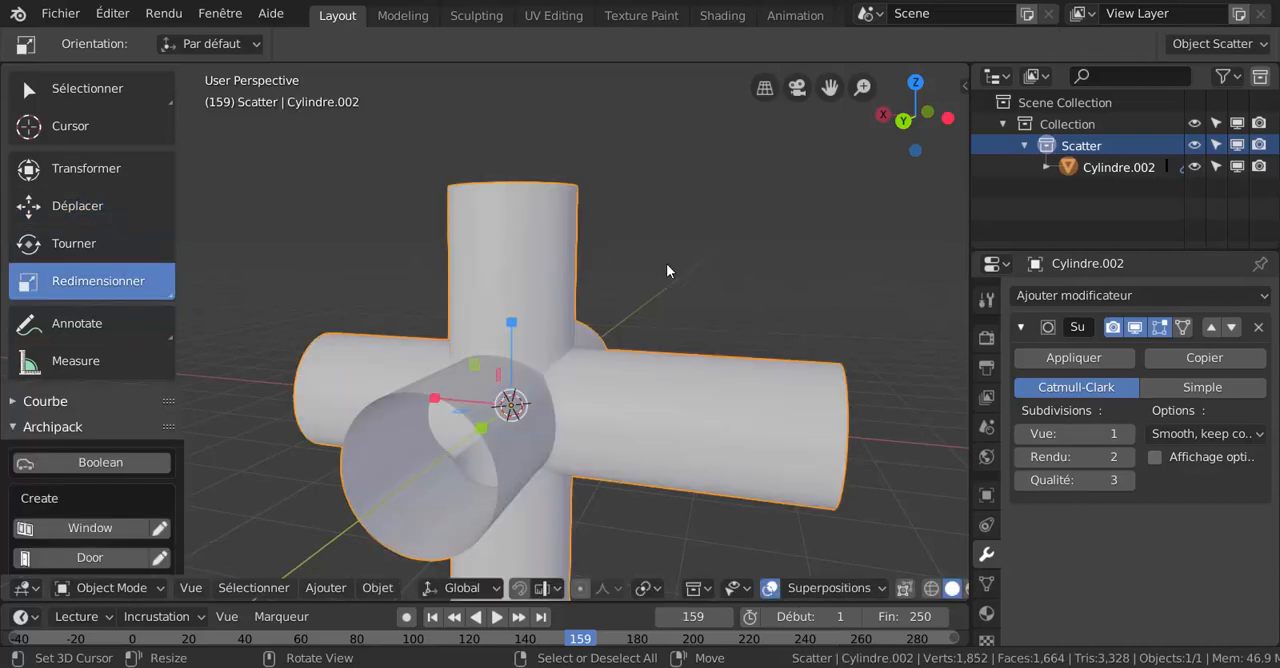
- Examine the subdivided pipe junction from several angles, checking the surface and the sharpness of the intersections
{"action": "middle_click_drag", "start_coordinate": [668, 270], "coordinate": [532, 275]}
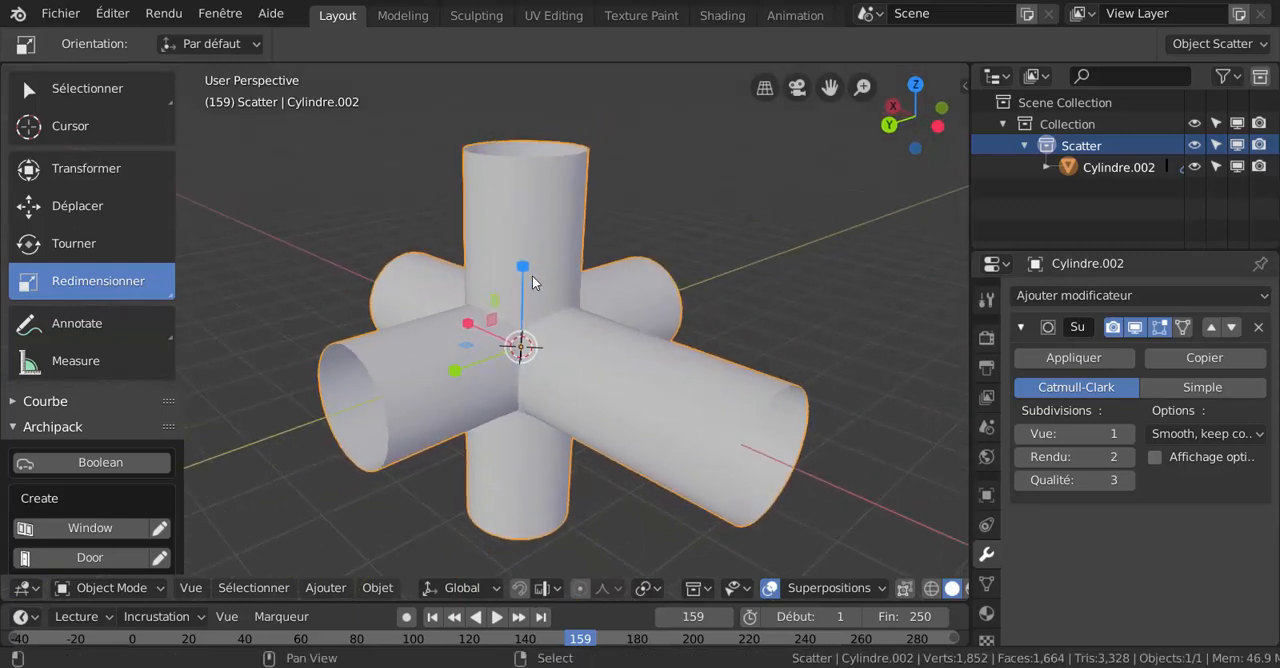
{"action": "scroll", "coordinate": [532, 275], "scroll_direction": "up", "scroll_amount": 2}
{"action": "scroll", "coordinate": [500, 214], "scroll_direction": "down", "scroll_amount": 1}
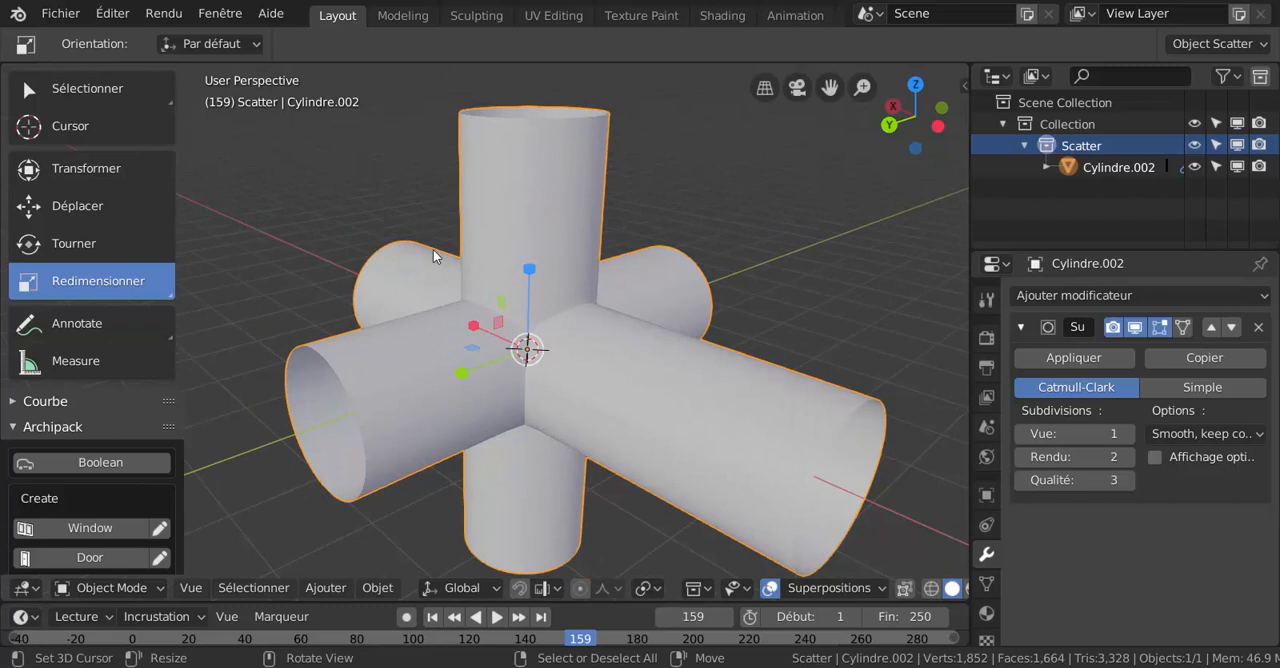
{"action": "mouse_move", "coordinate": [535, 237]}
{"action": "middle_mouse_down"}
{"action": "mouse_move", "coordinate": [535, 267]}
{"action": "mouse_move", "coordinate": [531, 215]}
{"action": "middle_mouse_up"}
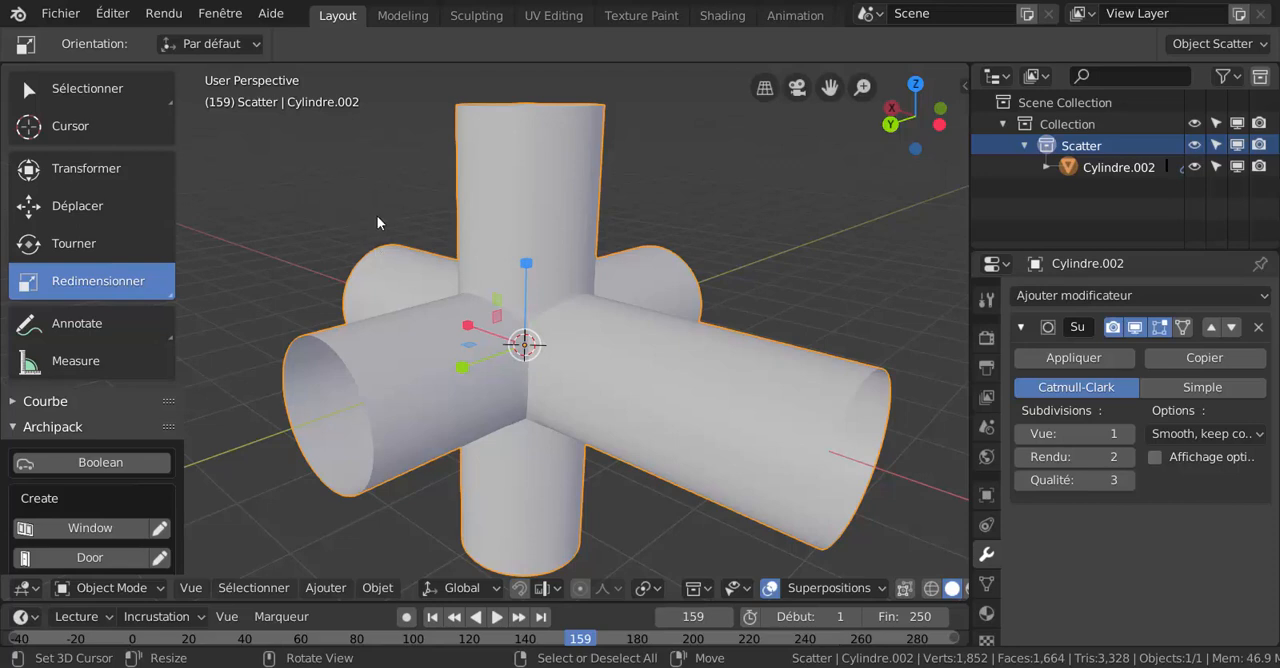
{"action": "middle_click_drag", "start_coordinate": [381, 192], "coordinate": [393, 219]}
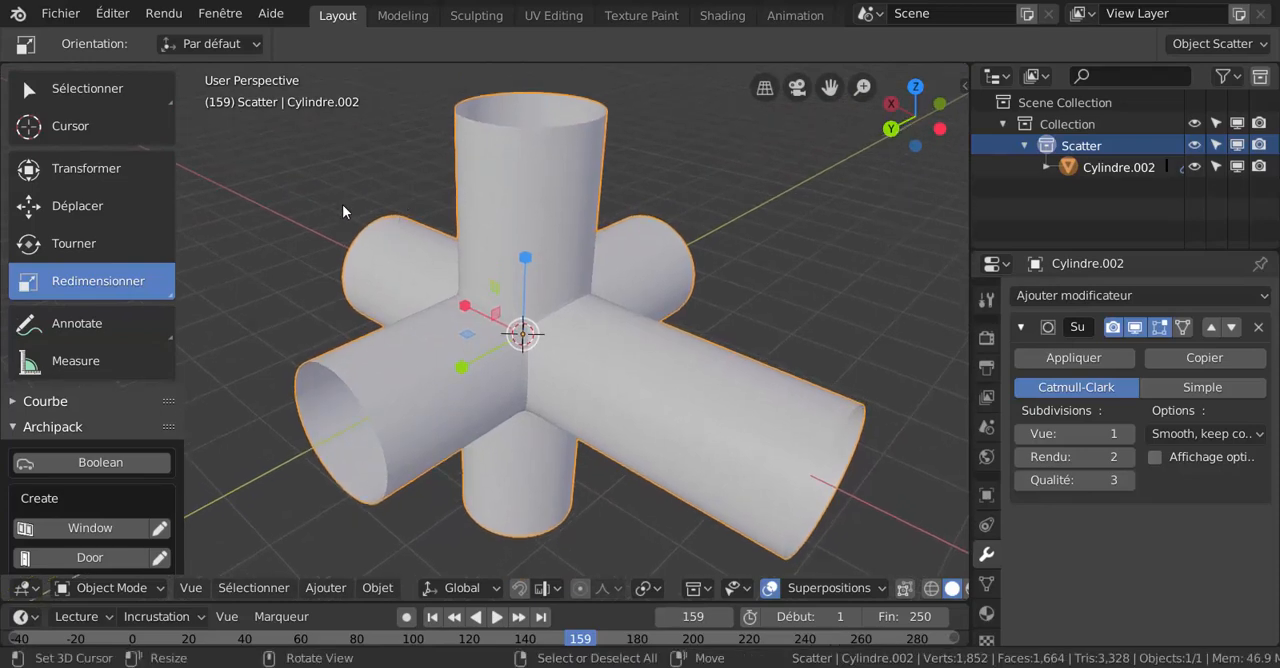
{"action": "middle_click_drag", "start_coordinate": [448, 202], "coordinate": [595, 262]}
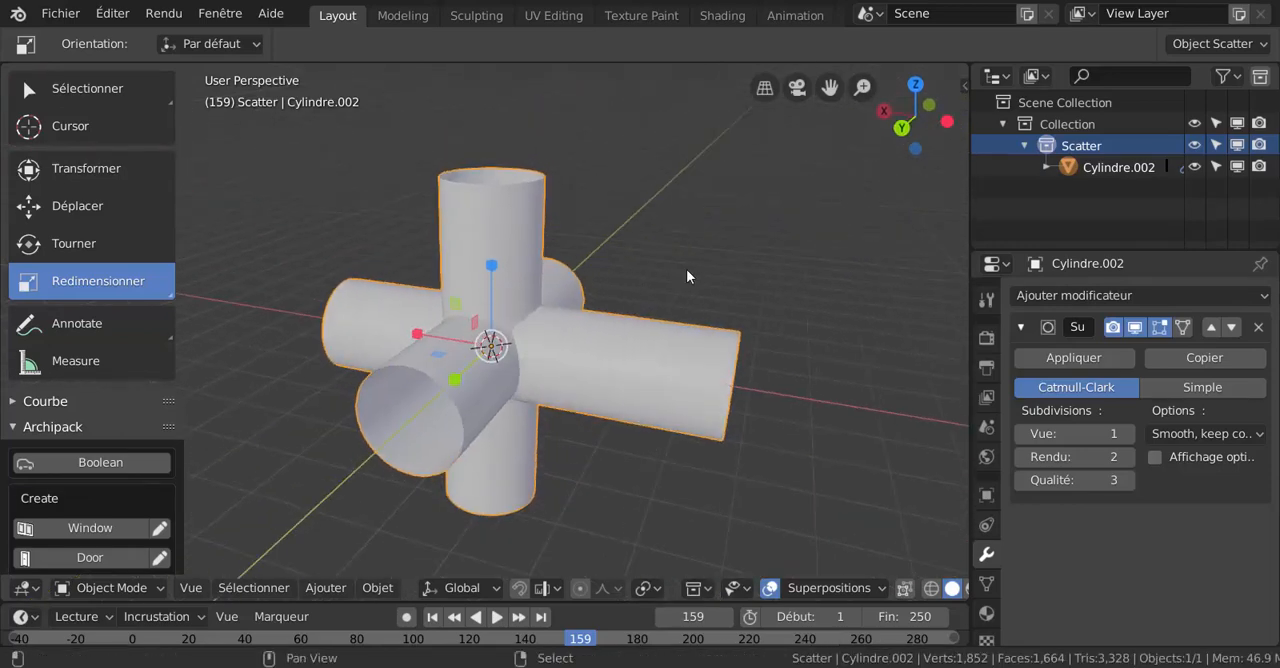
{"action": "middle_click_drag", "start_coordinate": [686, 269], "coordinate": [651, 270], "text": "shift"}
{"action": "scroll", "coordinate": [650, 343], "scroll_direction": "up", "scroll_amount": 1}
{"action": "key", "text": "ctrl+Tab"}
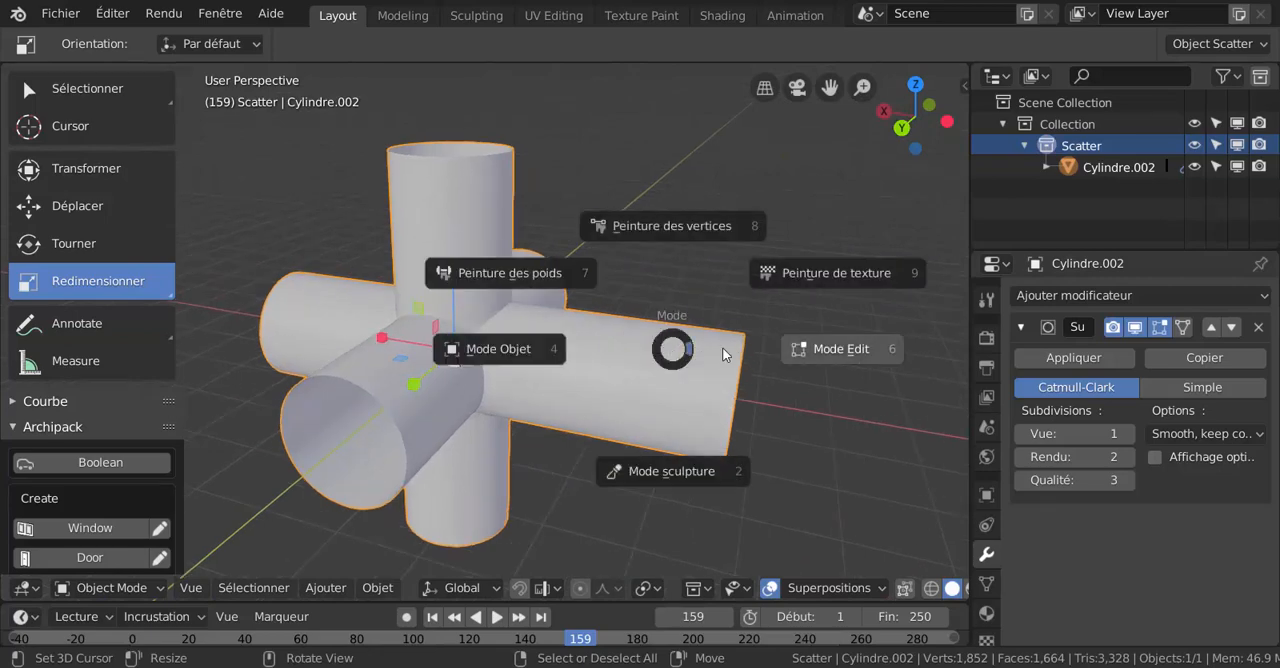
{"action": "key", "text": "Escape"}
{"action": "middle_click_drag", "start_coordinate": [610, 165], "coordinate": [590, 187]}
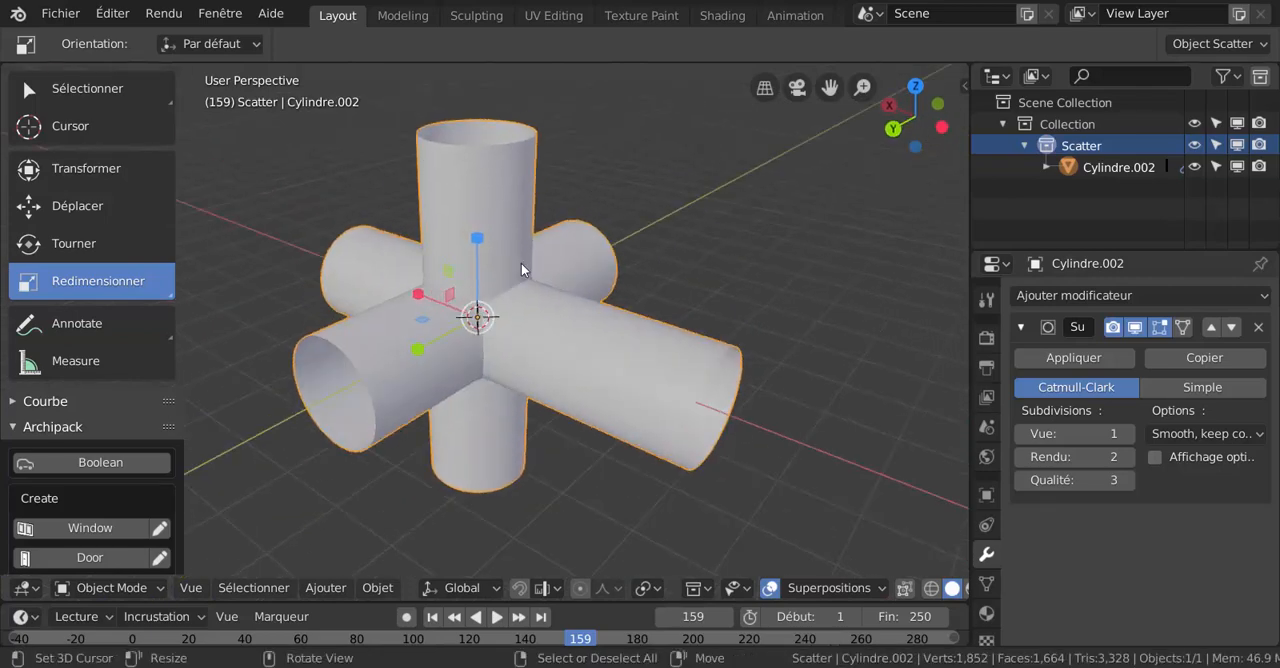
{"action": "scroll", "coordinate": [452, 299], "scroll_direction": "up", "scroll_amount": 2}
{"action": "scroll", "coordinate": [452, 299], "scroll_direction": "down", "scroll_amount": 1}
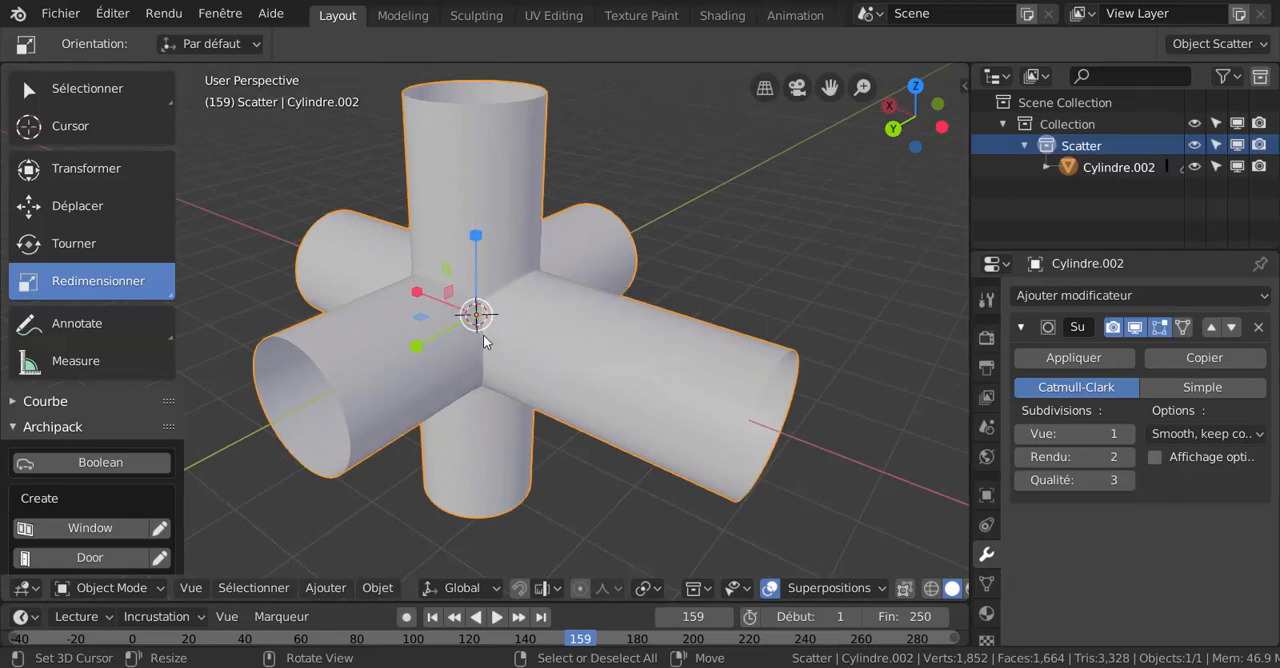
{"action": "middle_click_drag", "start_coordinate": [460, 223], "coordinate": [485, 267]}
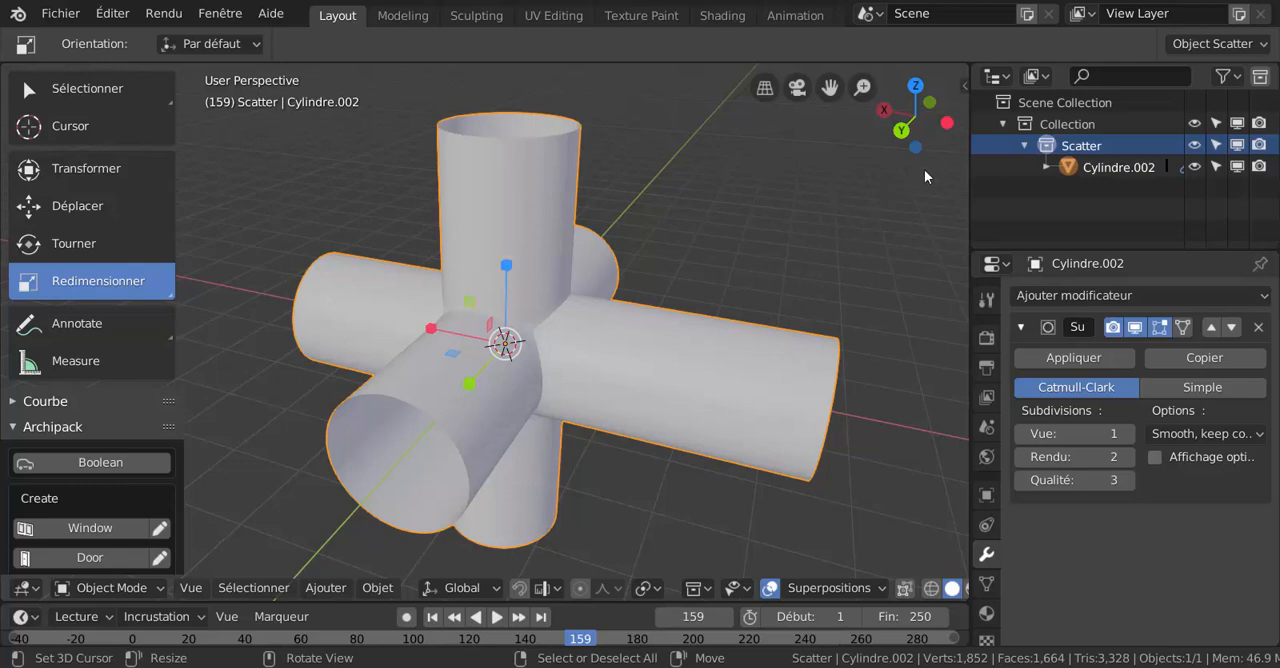
{"action": "middle_click_drag", "start_coordinate": [466, 268], "coordinate": [422, 268]}
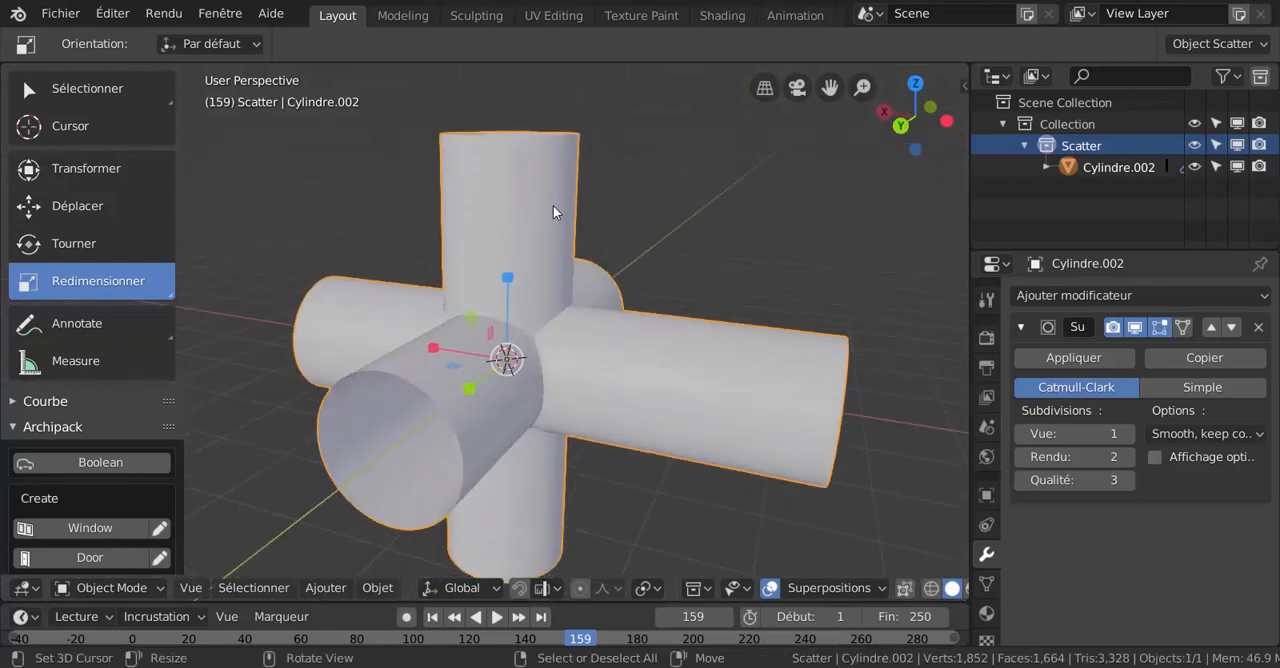
{"action": "middle_click_drag", "start_coordinate": [540, 243], "coordinate": [586, 233]}
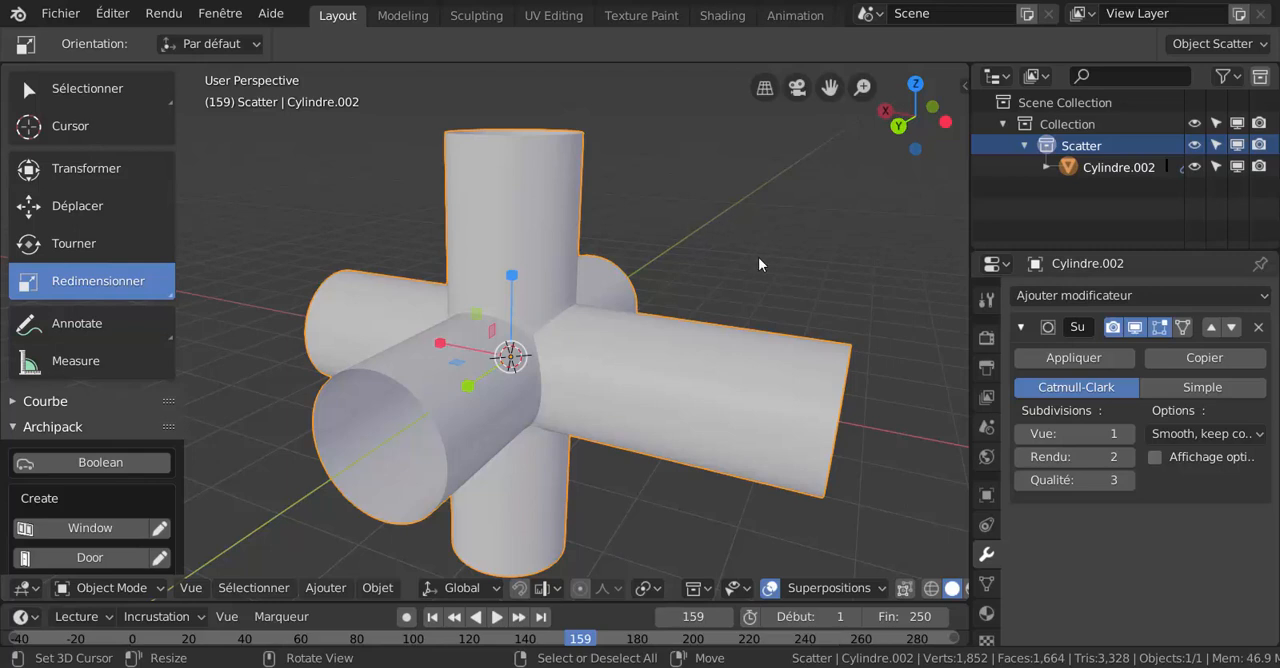
{"action": "middle_click_drag", "start_coordinate": [557, 291], "coordinate": [556, 318]}
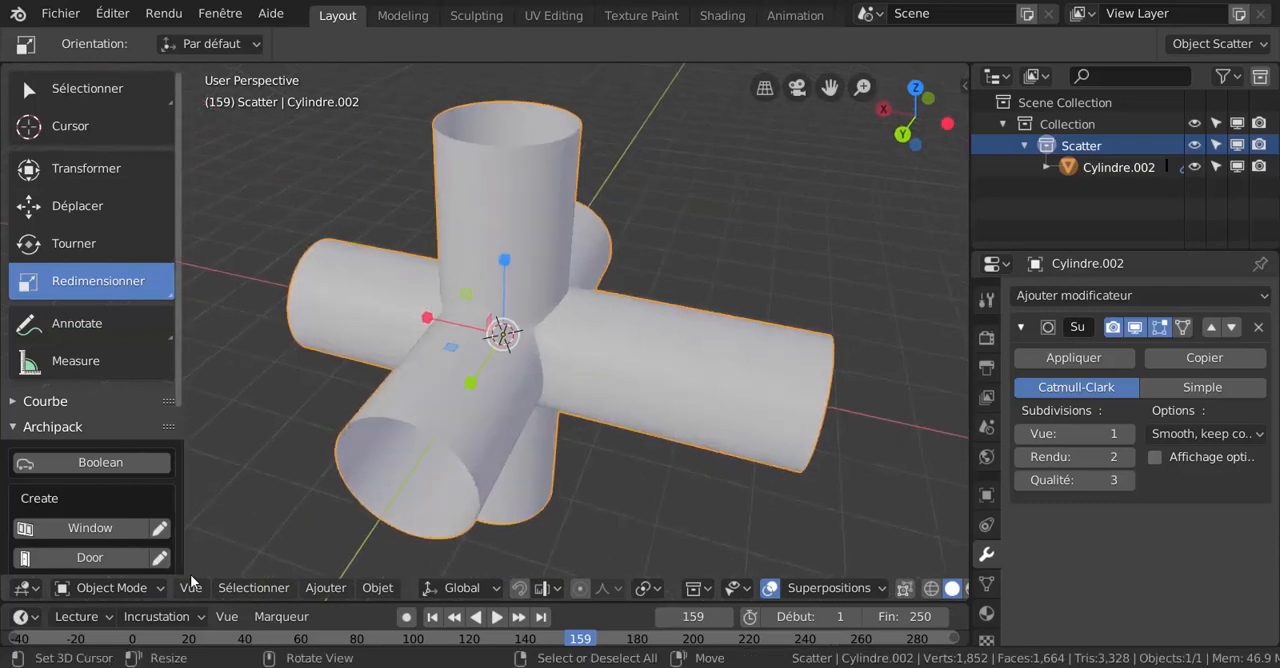
- Apply smooth shading to the pipe junction and check the shaded surface from several angles
{"action": "left_click", "coordinate": [327, 586]}
{"action": "mouse_move", "coordinate": [376, 590]}
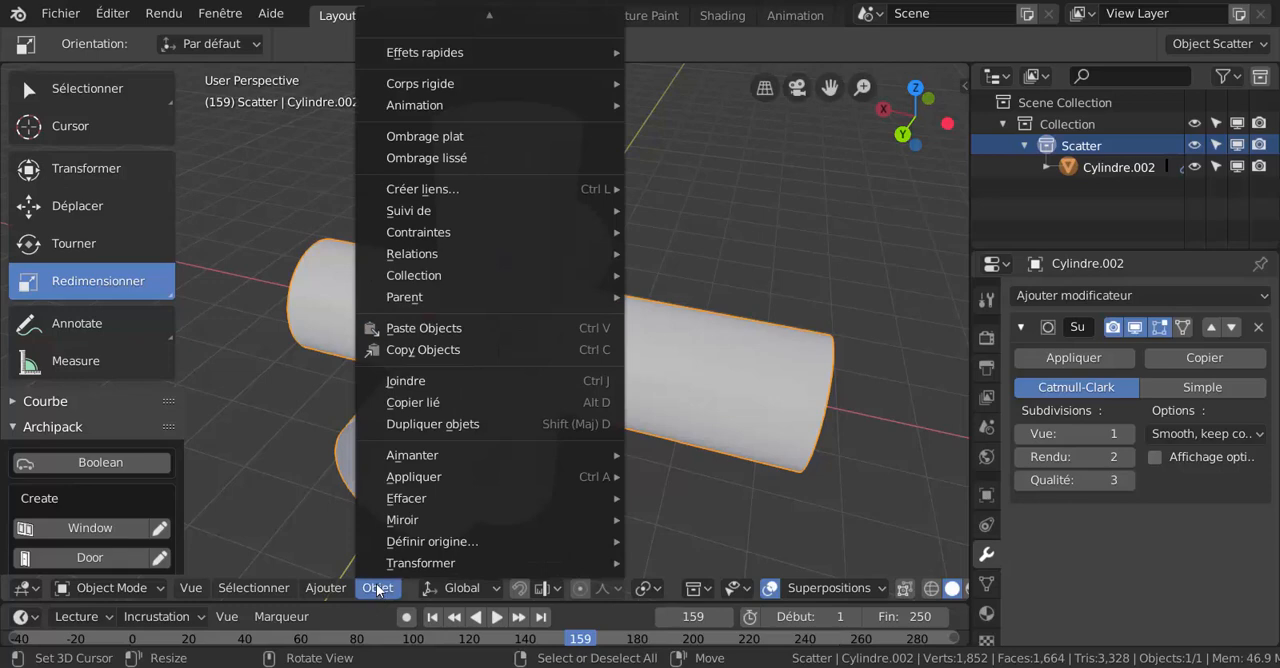
{"action": "left_click", "coordinate": [428, 158]}
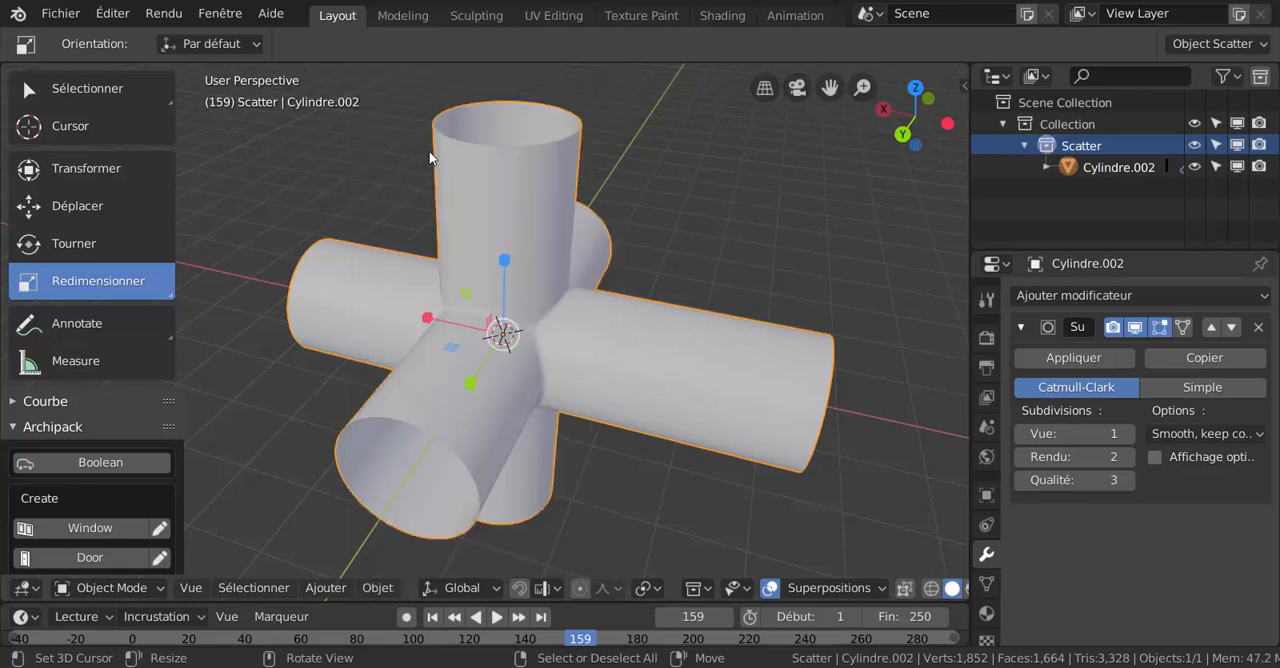
{"action": "middle_click_drag", "start_coordinate": [617, 311], "coordinate": [590, 298]}
{"action": "scroll", "coordinate": [660, 349], "scroll_direction": "up", "scroll_amount": 2}
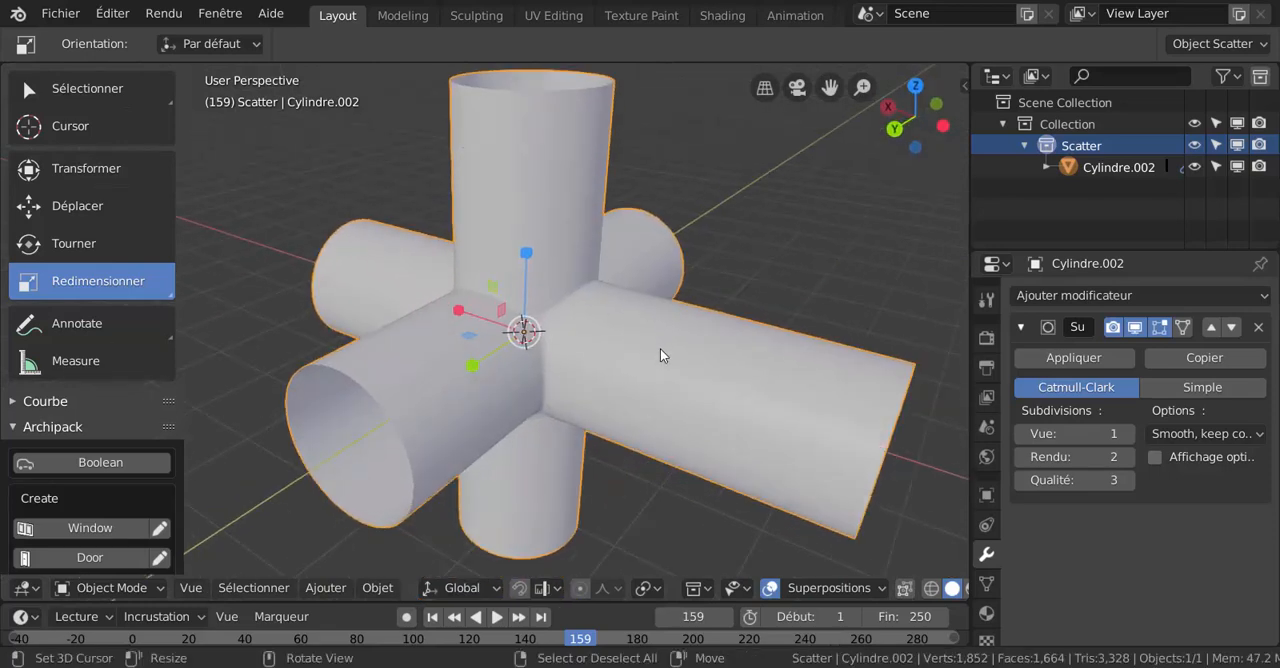
{"action": "middle_click_drag", "start_coordinate": [667, 311], "coordinate": [690, 337]}
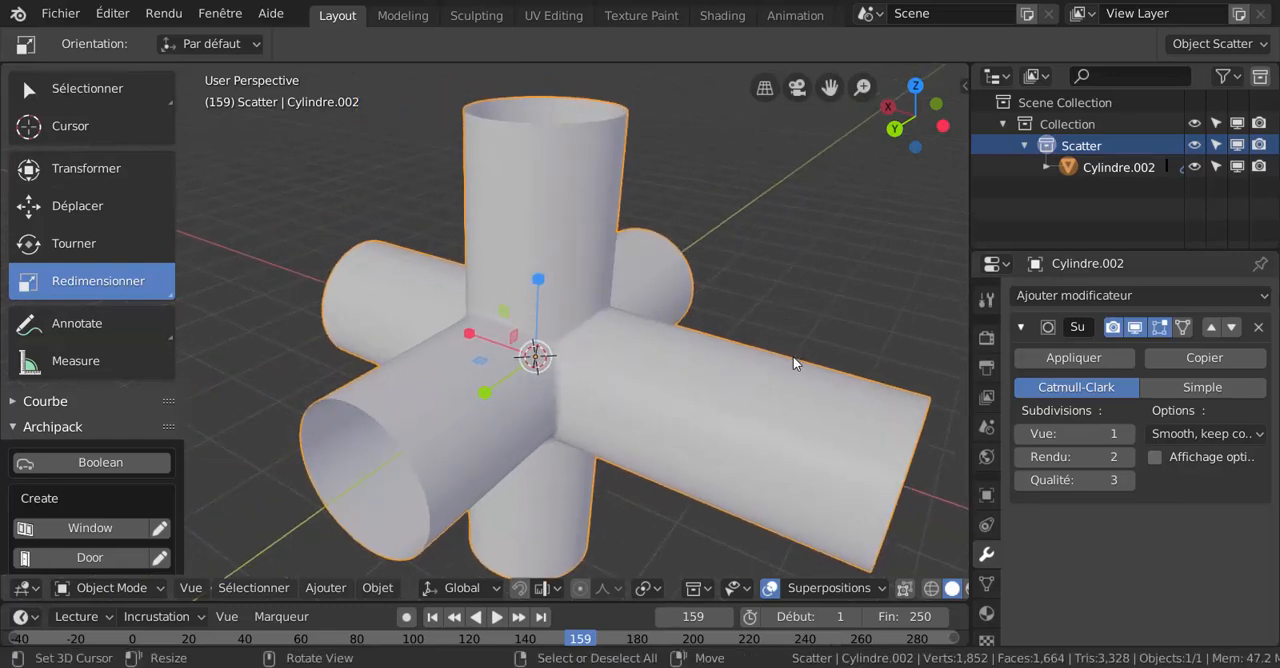
{"action": "scroll", "coordinate": [700, 403], "scroll_direction": "down", "scroll_amount": 2}
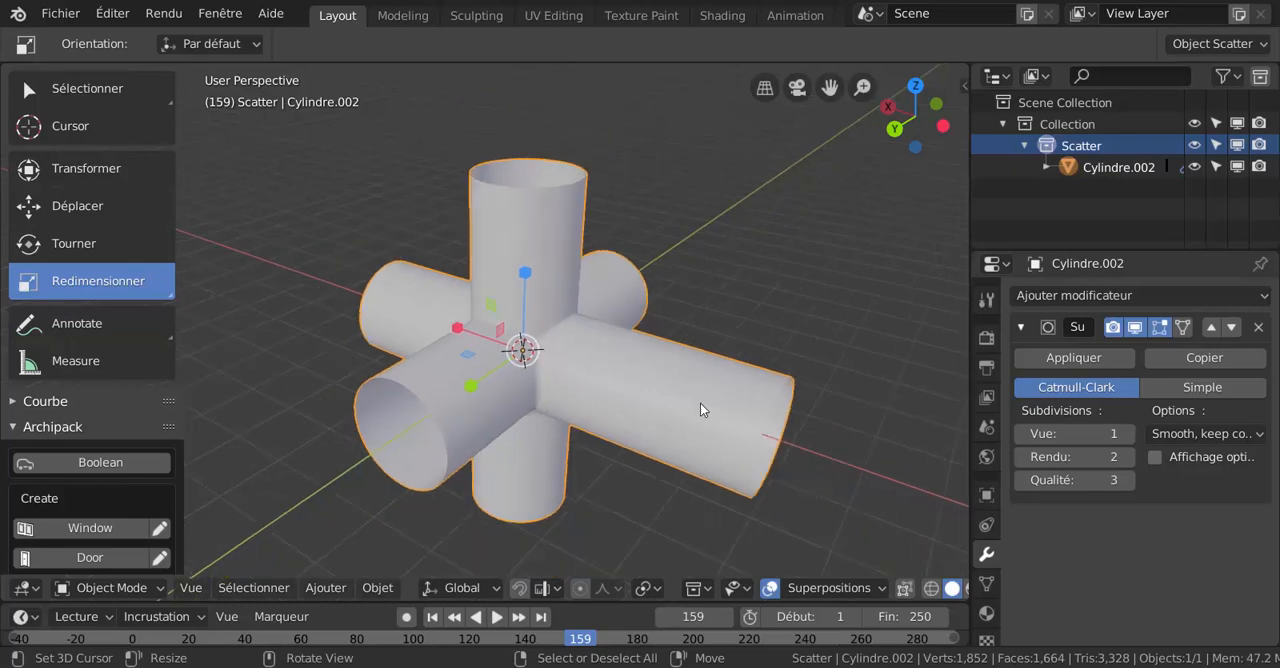
{"action": "middle_click_drag", "start_coordinate": [700, 403], "coordinate": [668, 413]}
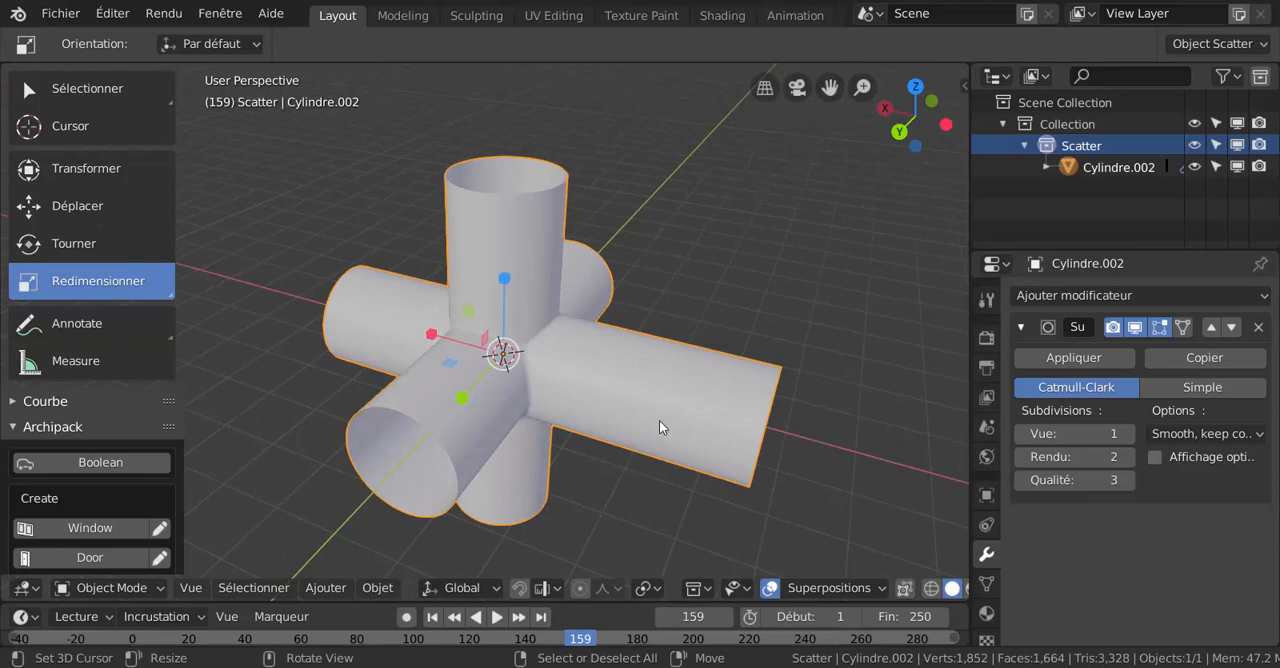